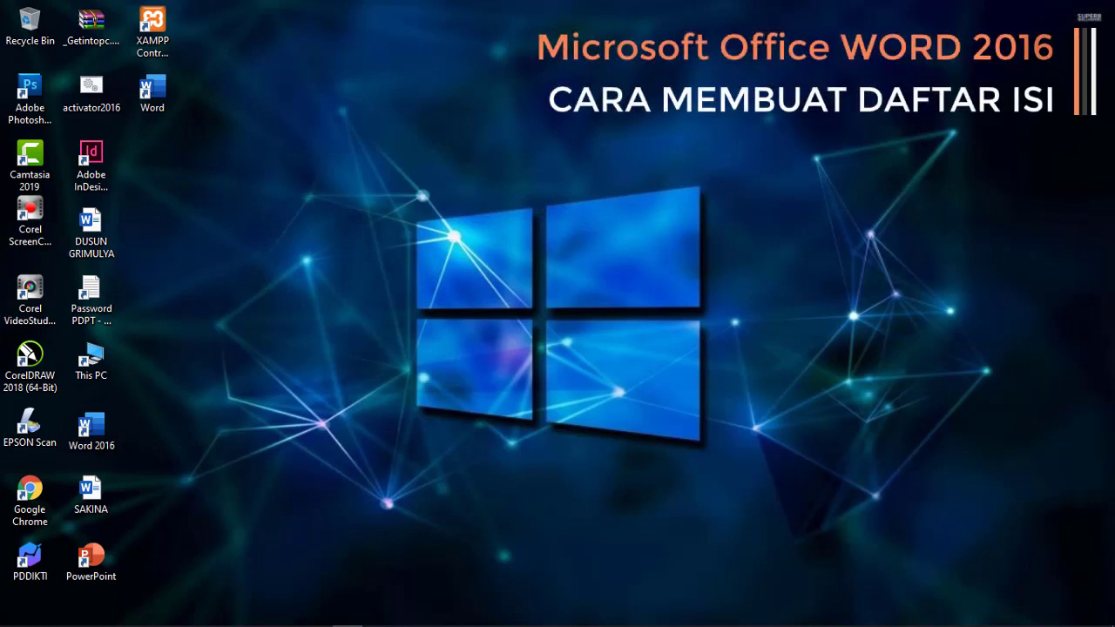
Switch to the blank Word document.
mouse_move(254, 598)
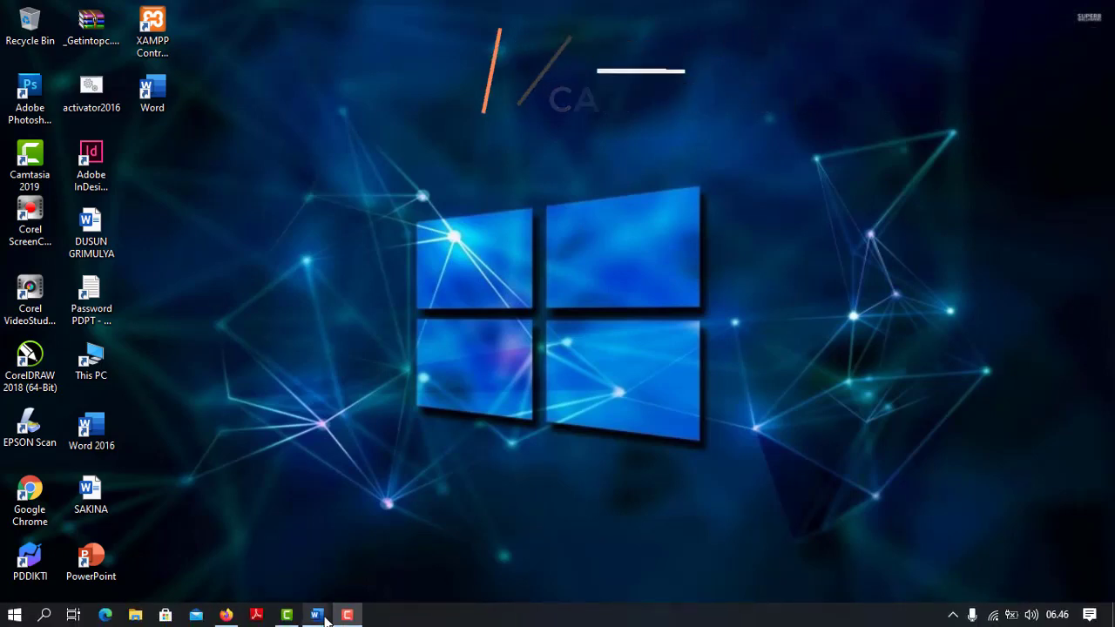
mouse_move(319, 620)
left_click(268, 570)
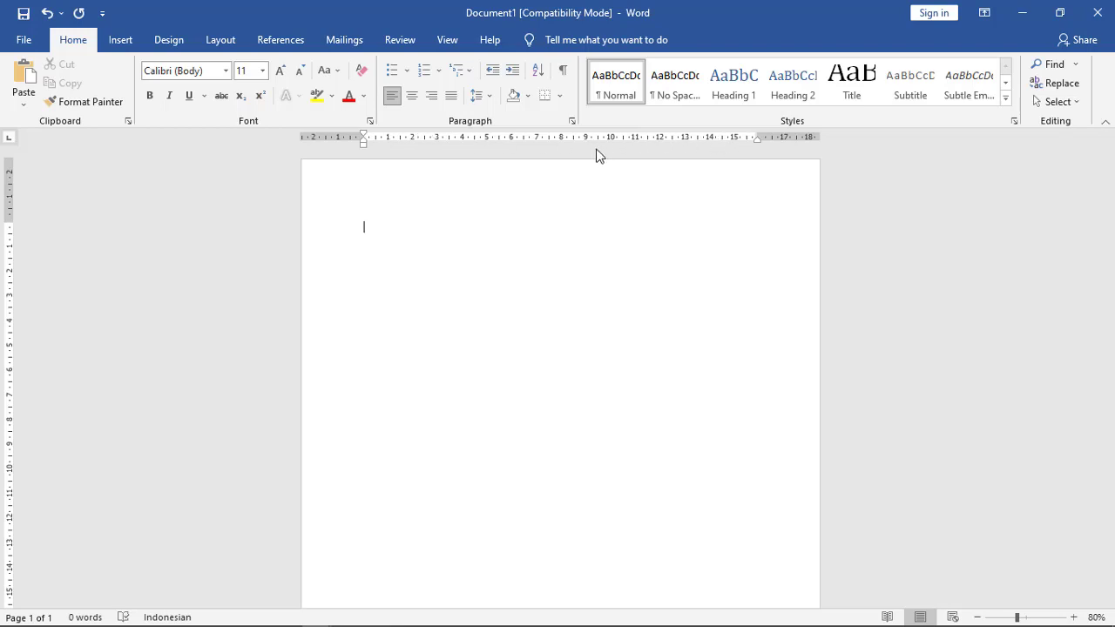
Turn the ruler display off and back on.
left_click(455, 43)
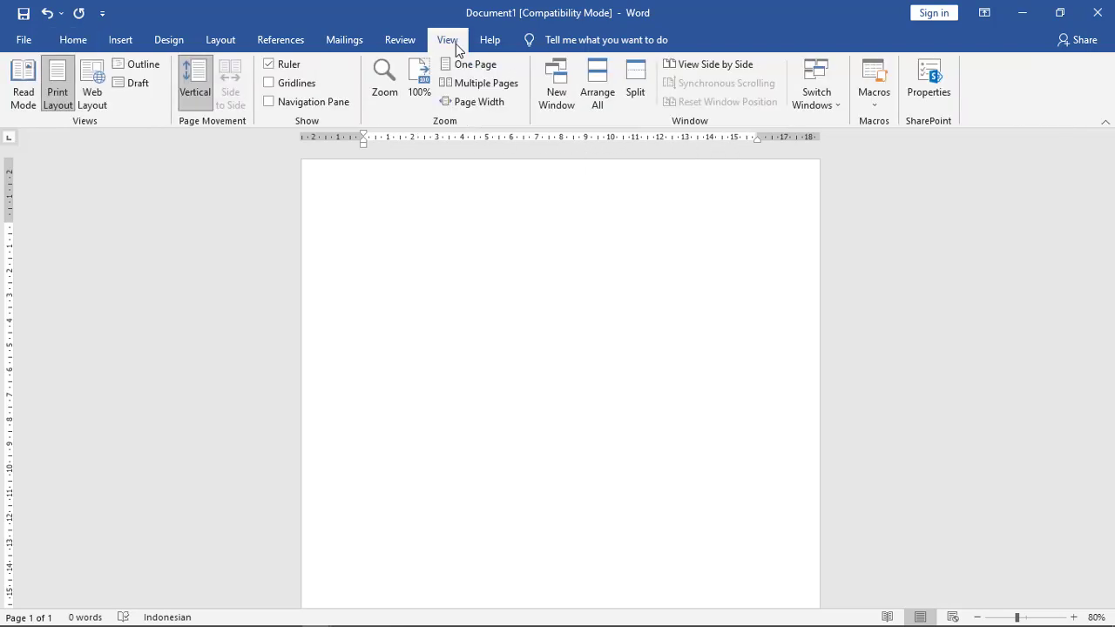
left_click(268, 64)
left_click(272, 67)
Write KATA PENGANTAR and DAFTAR ISI on separate lines, and add MOTTO on its own line above them.
key("BackSpace")
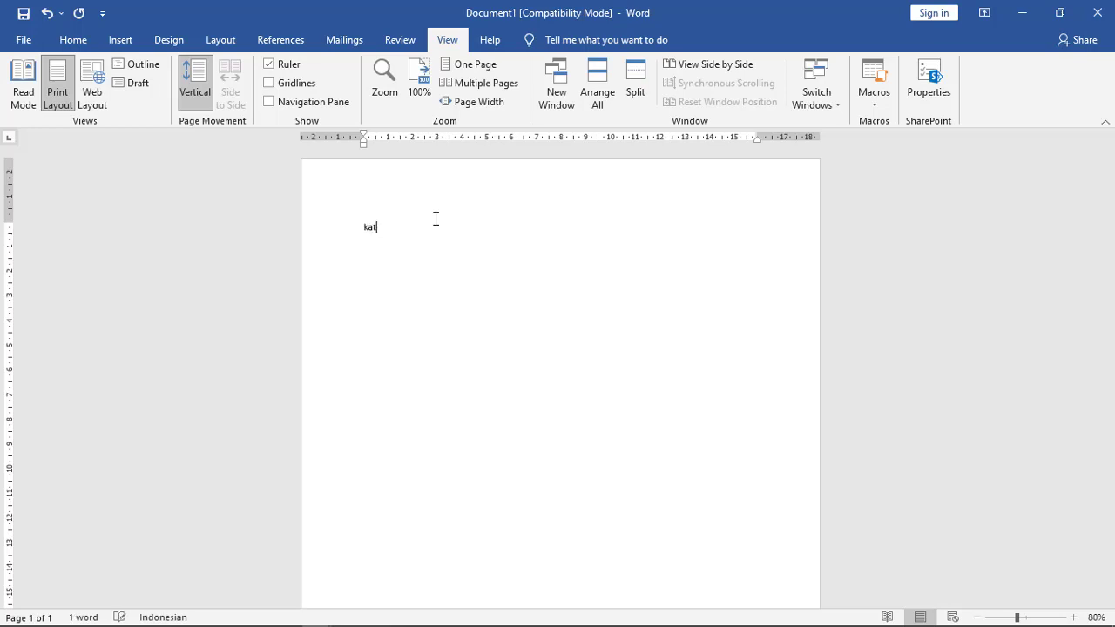
type("KATA PENGANTAR")
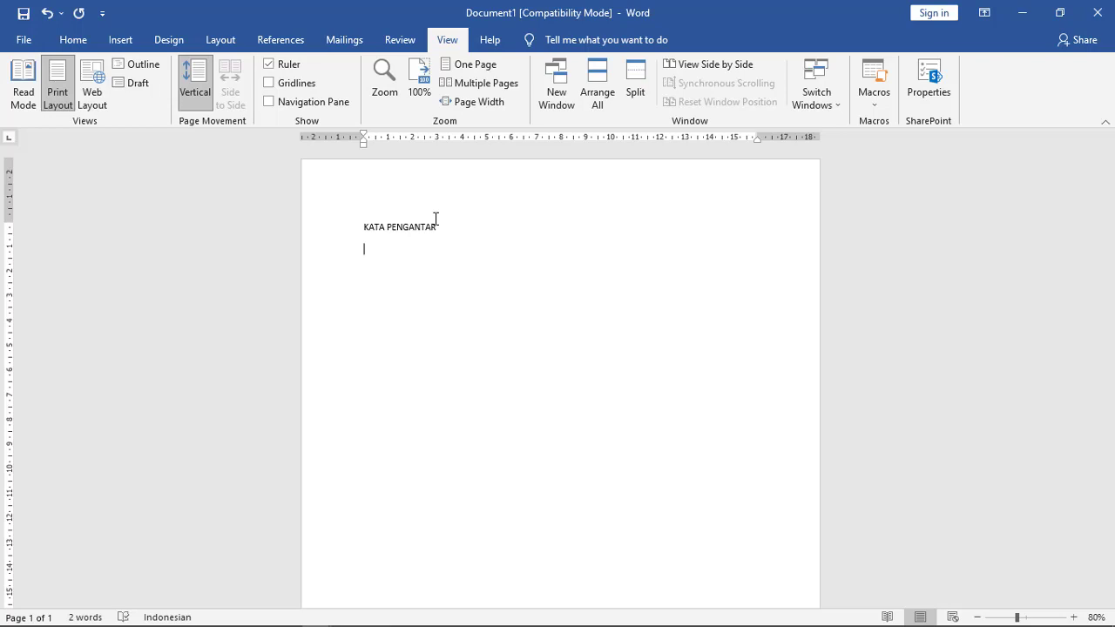
type("DAFTAR ISI")
left_click(363, 227)
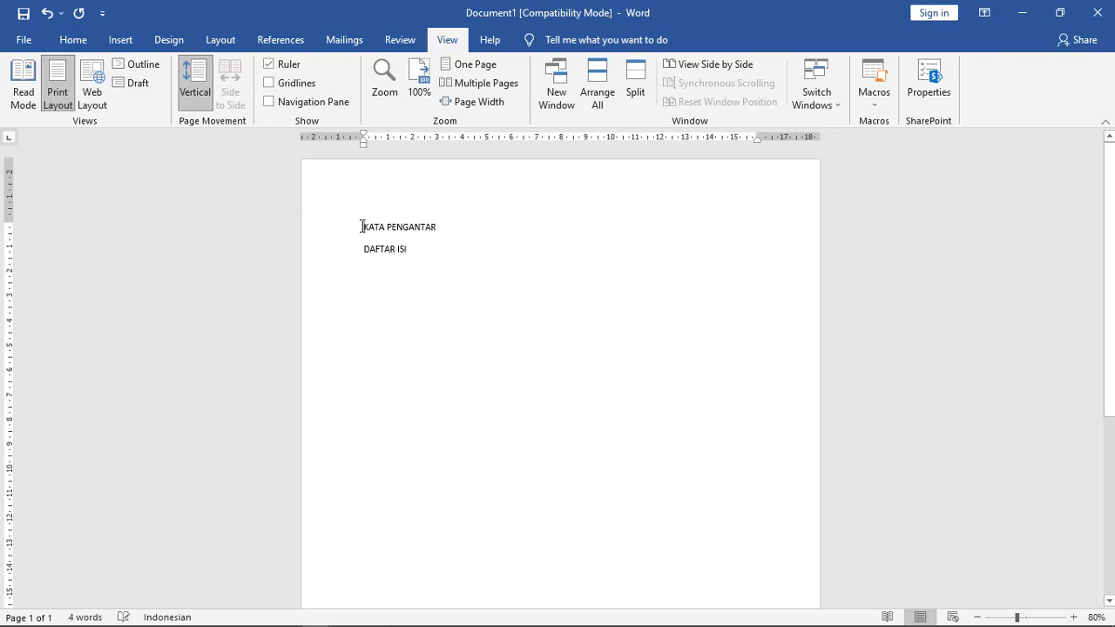
type("MOTTO")
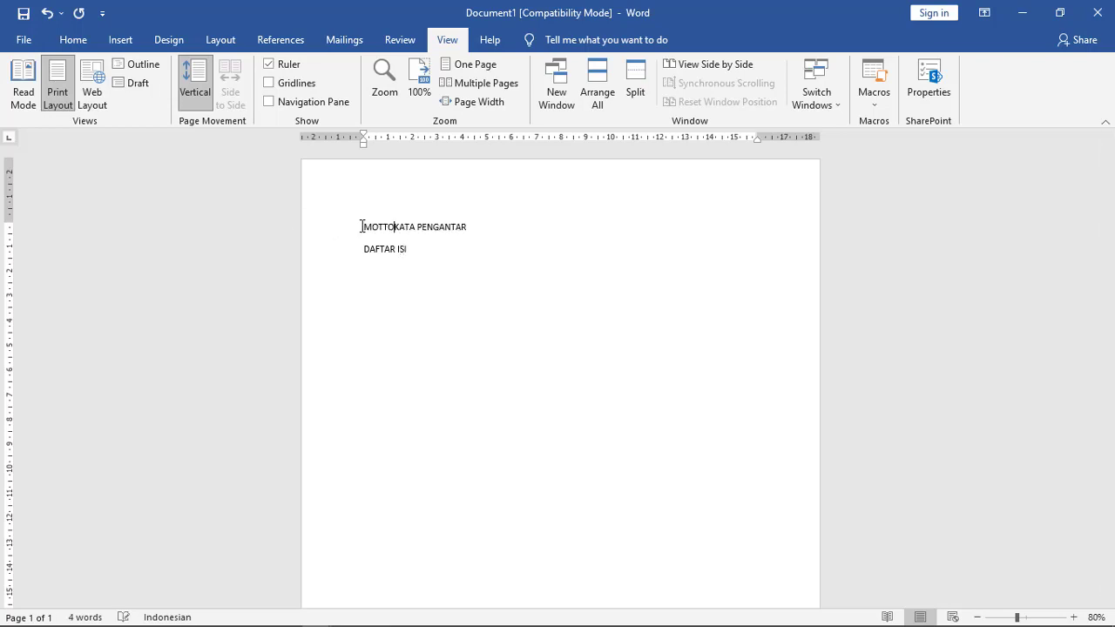
key("Return")
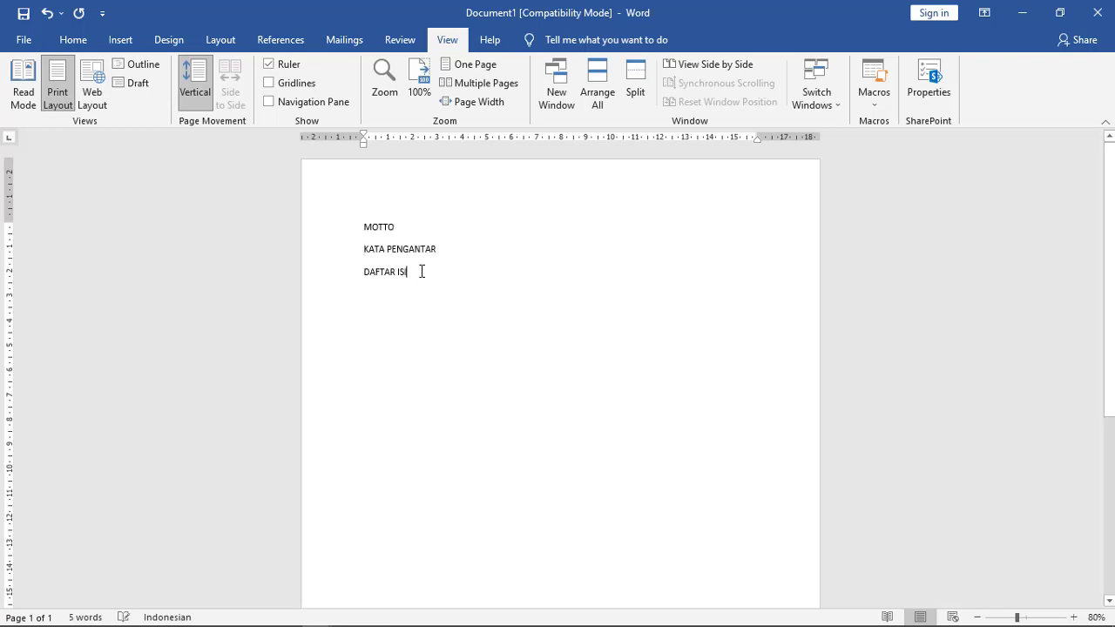
Add the line BAB I below DAFTAR ISI, followed by a new line.
key("Return")
type("BAB")
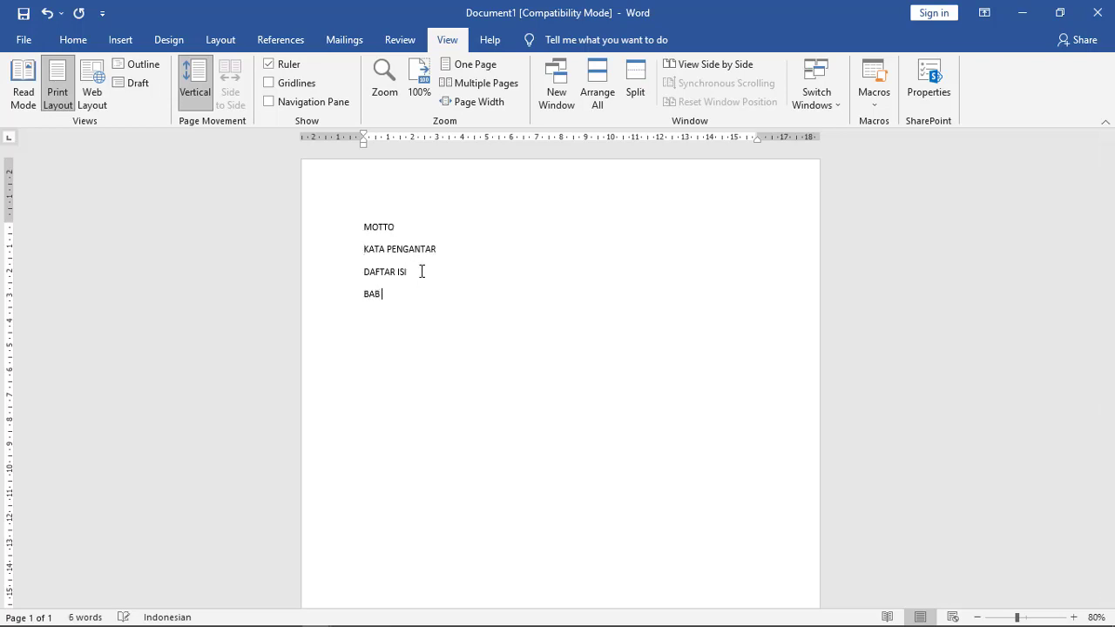
type(" 1")
key("BackSpace")
type("I")
key("Return")
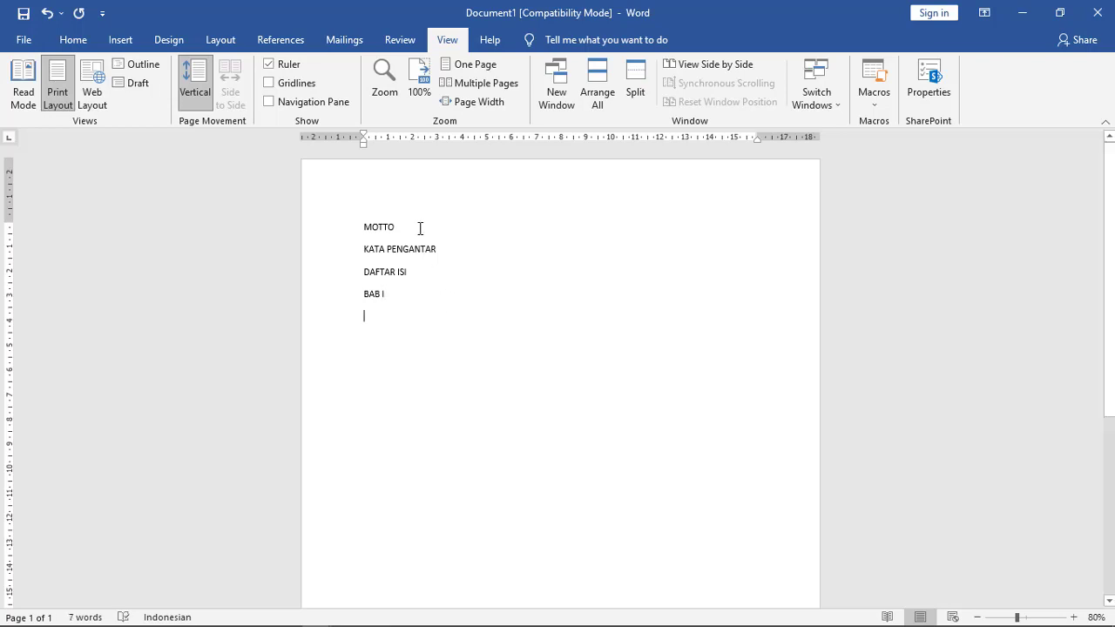
left_click(420, 229)
left_click_drag(399, 302, 364, 233)
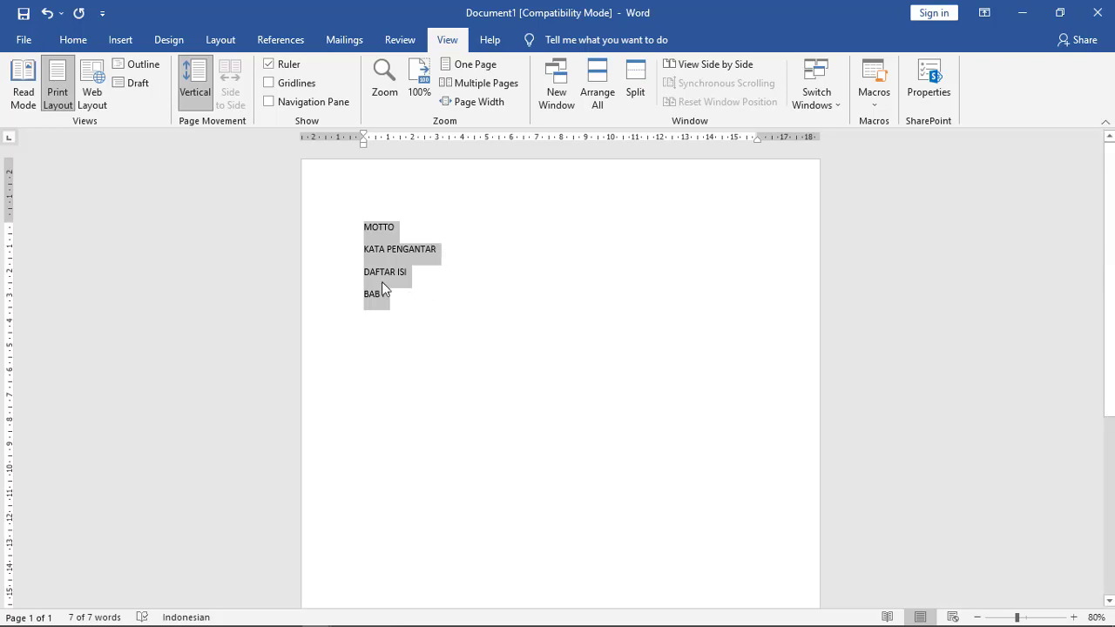
left_click(415, 304)
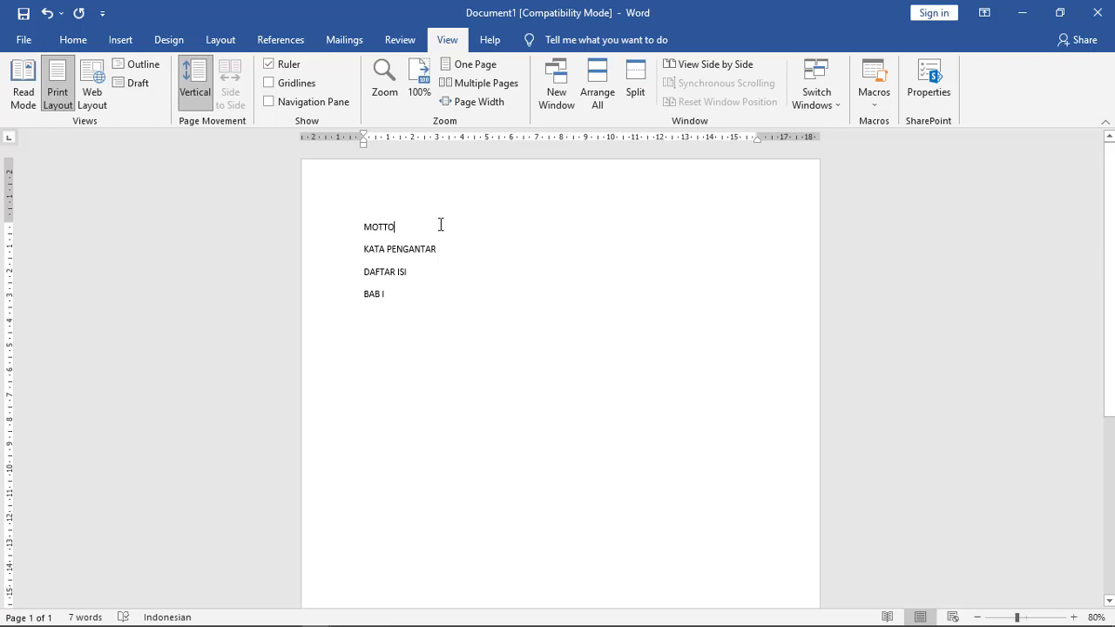
Try filling the MOTTO line with manually entered dots and undo them.
type("........................................")
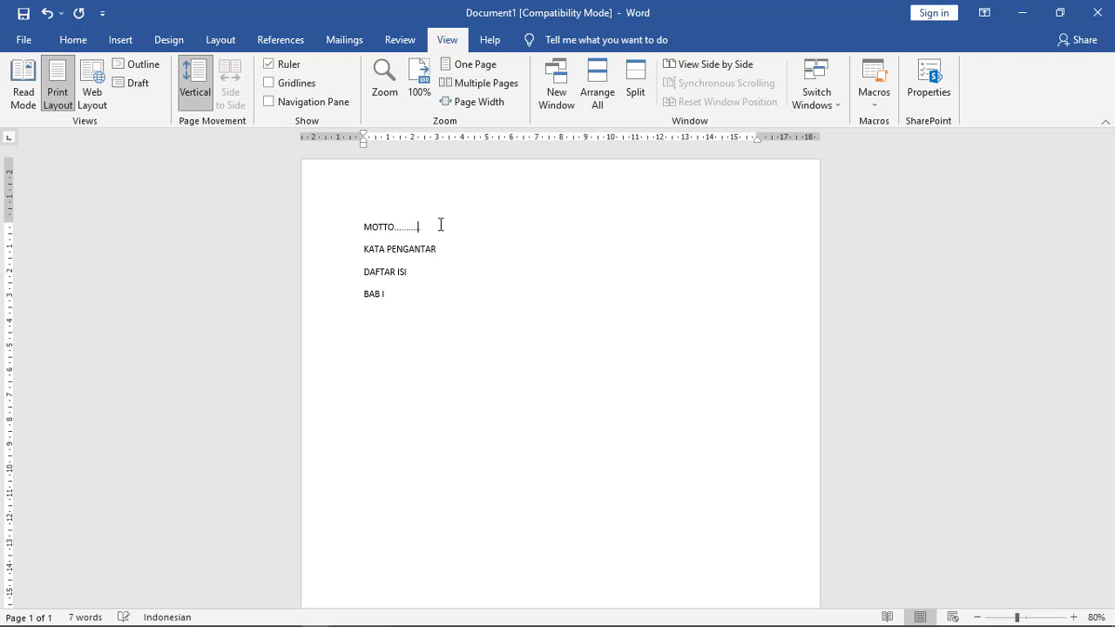
type(".........................................................")
key("ctrl+z")
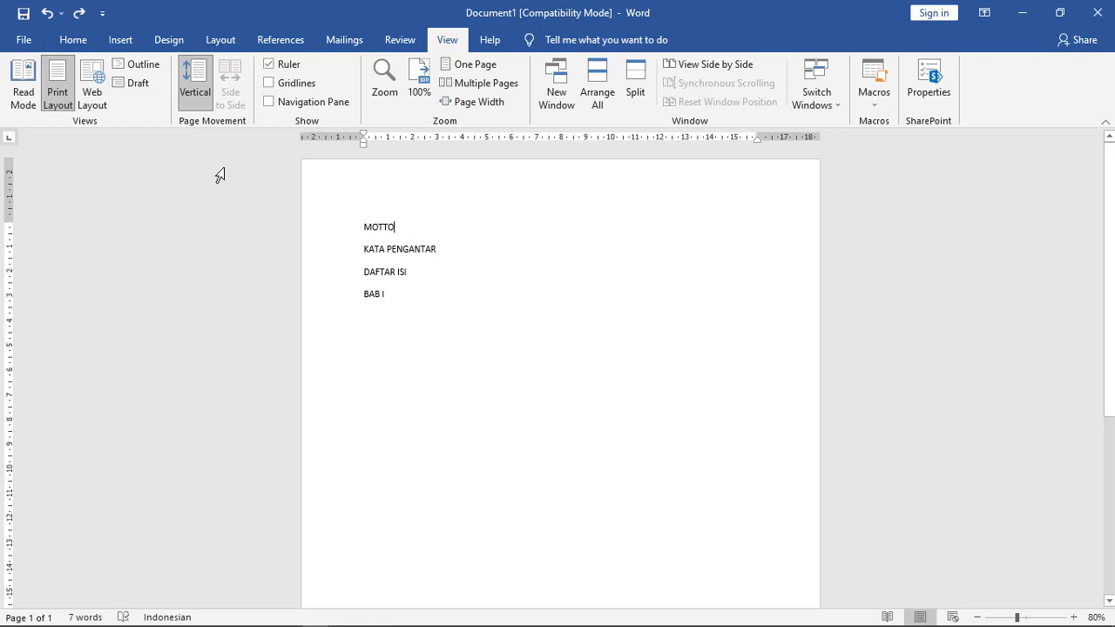
Give the MOTTO line a centered tab stop at 16 cm with dotted leader 2, and insert a tab after the word.
left_click(122, 45)
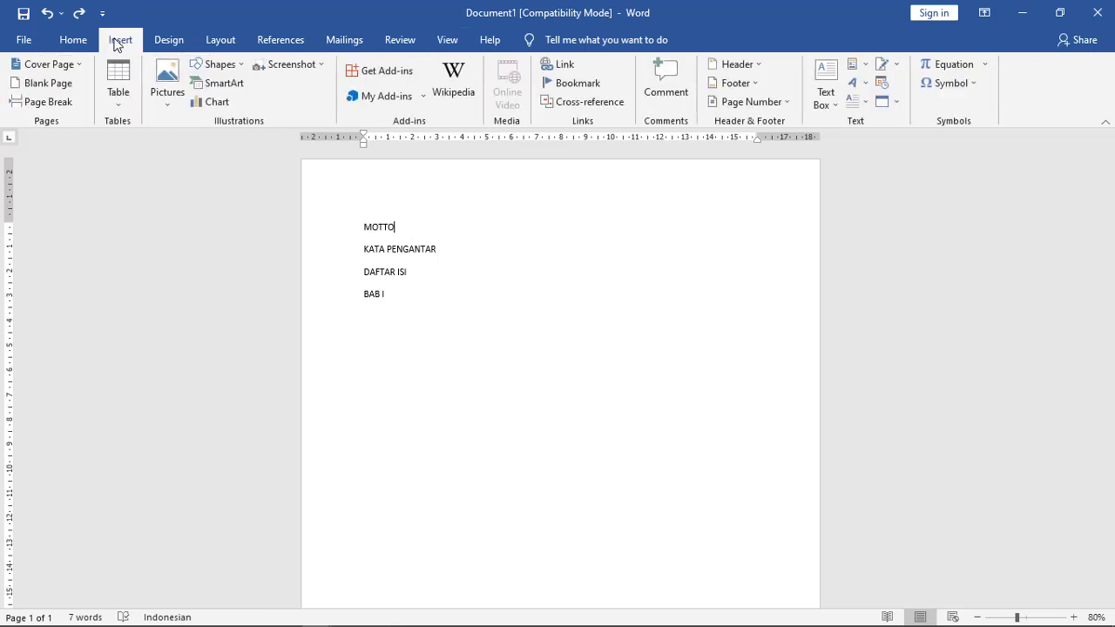
left_click(86, 47)
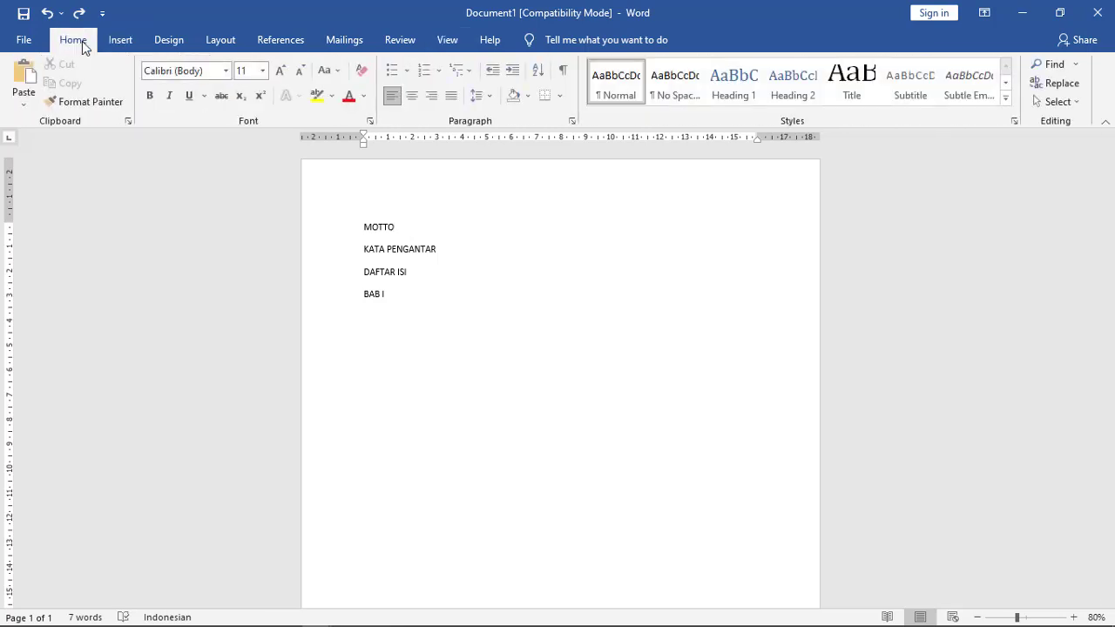
left_click(570, 123)
left_click_drag(552, 103, 948, 108)
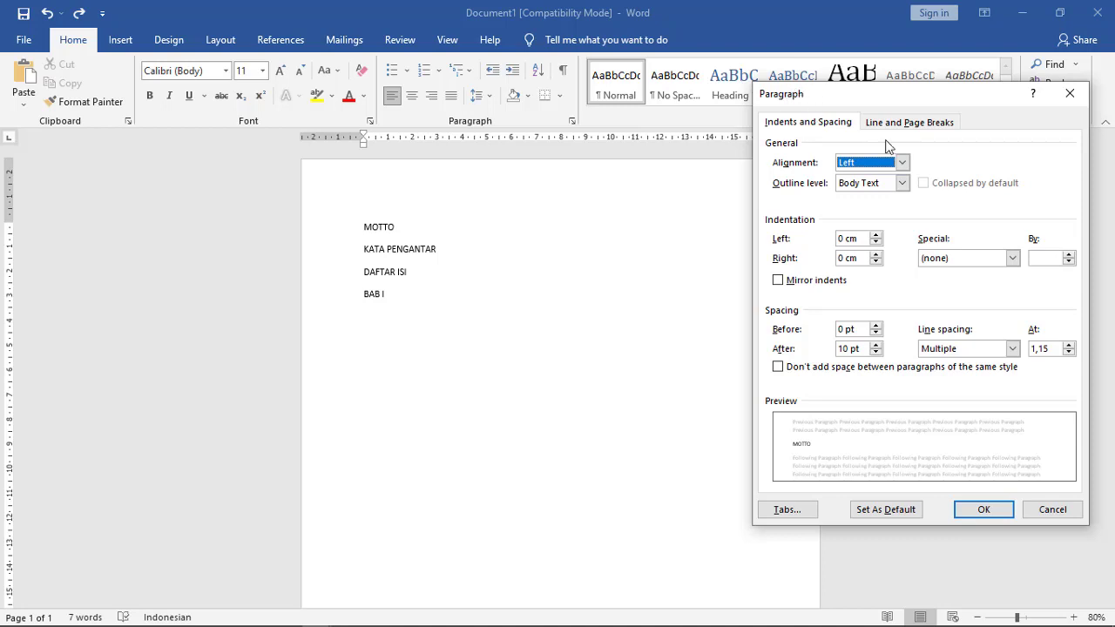
left_click(787, 510)
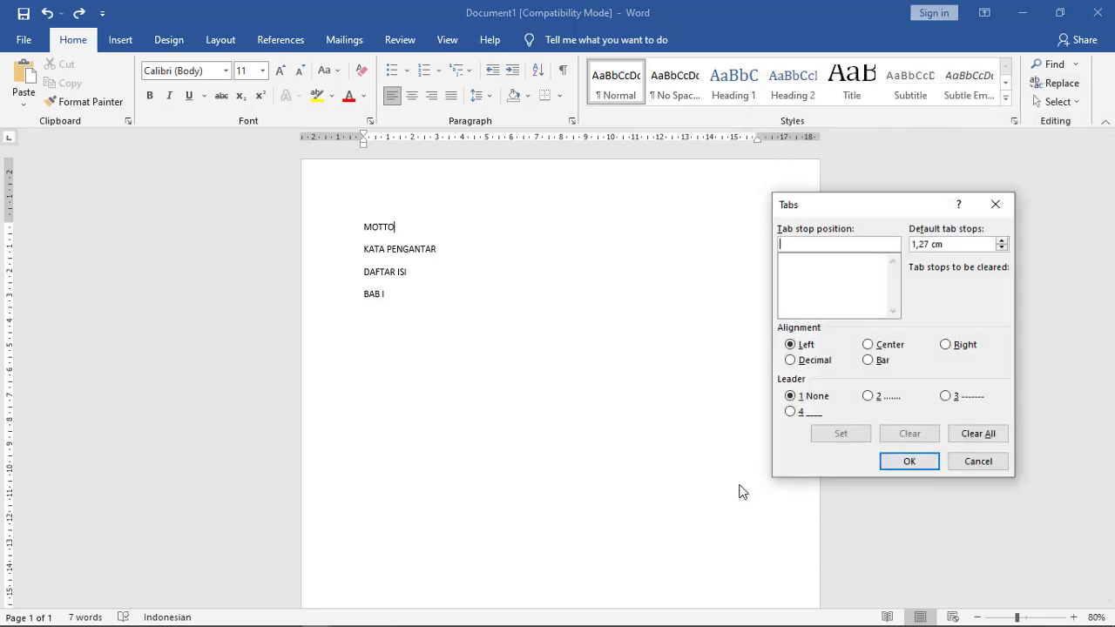
left_click_drag(856, 208, 914, 174)
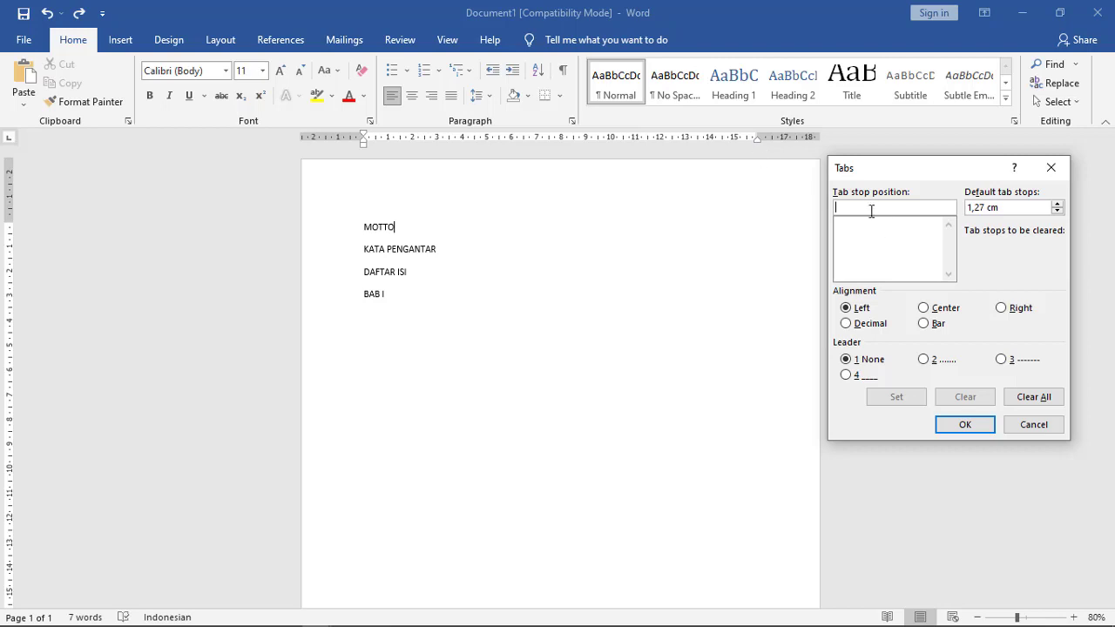
type("16")
left_click(935, 310)
left_click(925, 362)
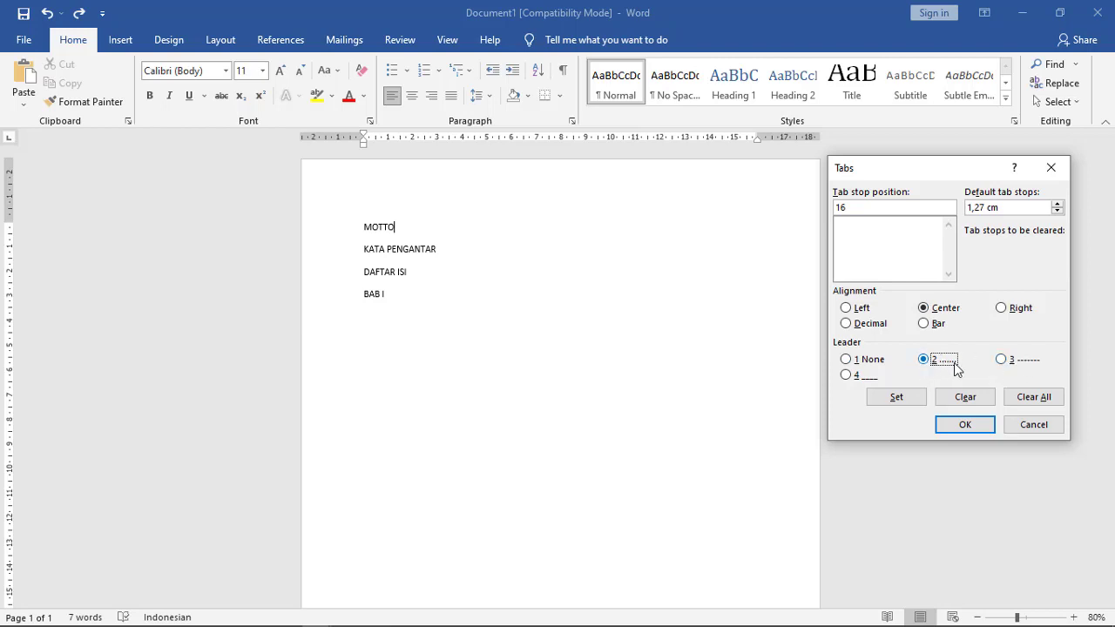
left_click(885, 403)
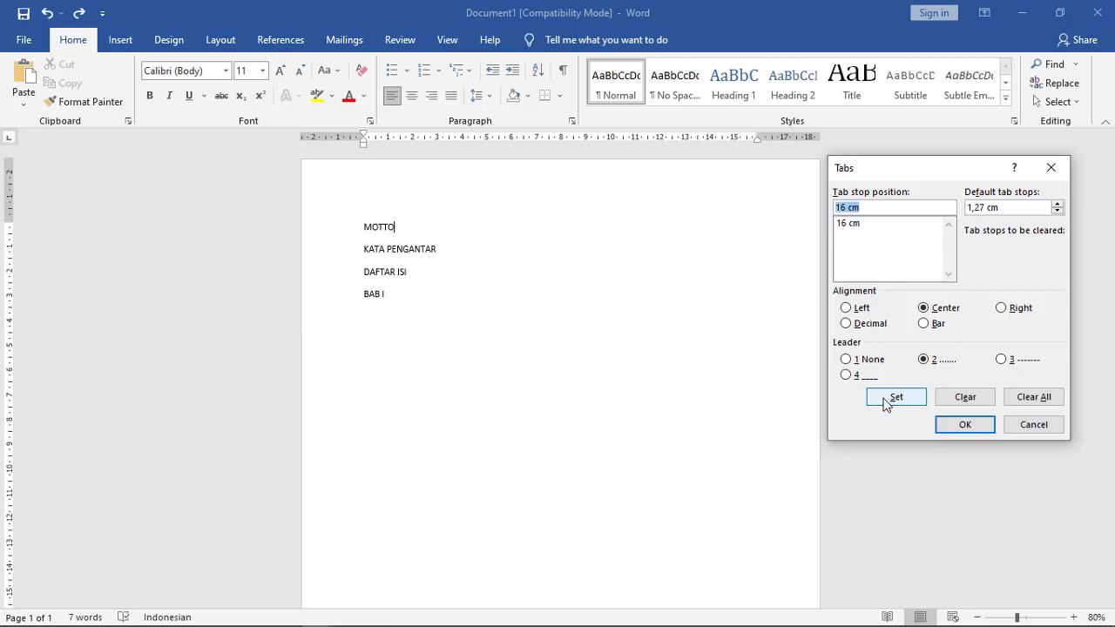
left_click(962, 425)
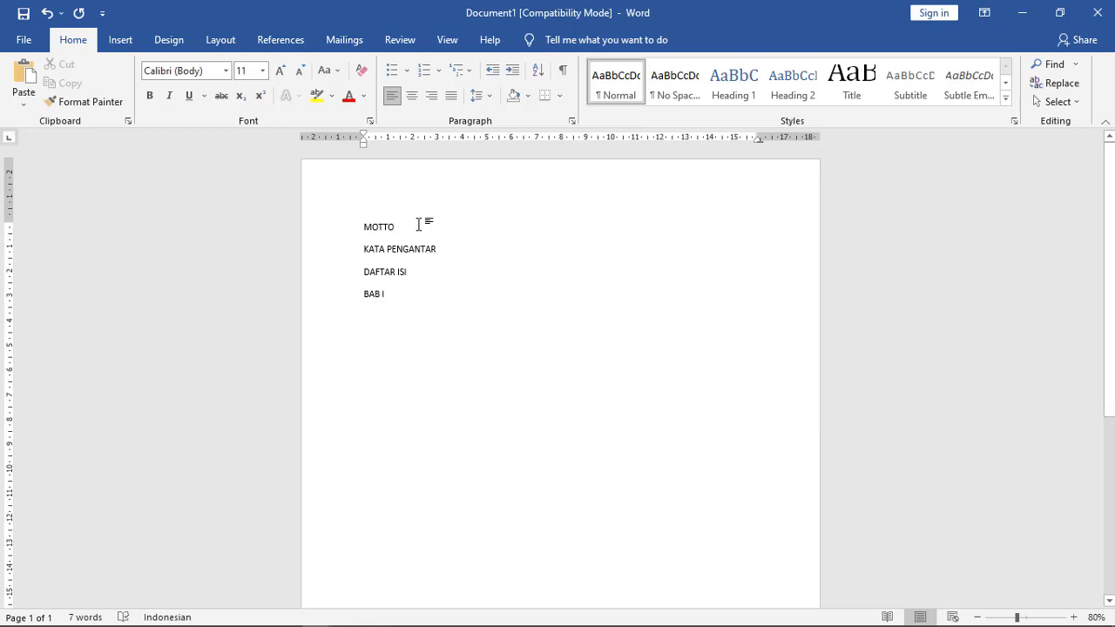
key("Tab")
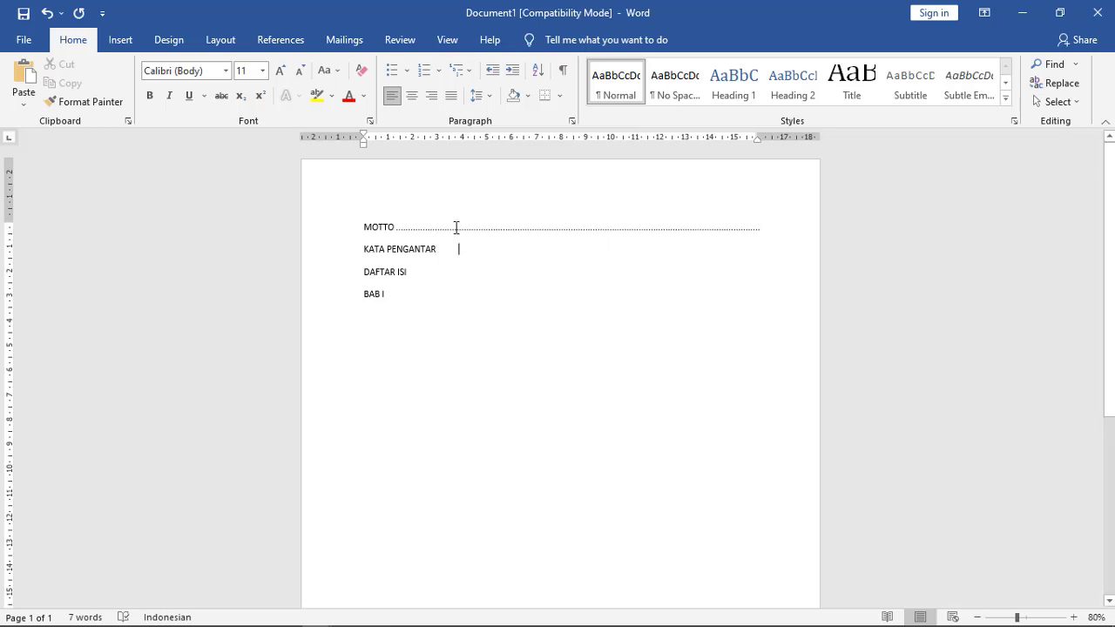
Try inserting a tab after KATA PENGANTAR and remove it again.
key("BackSpace")
key("Tab")
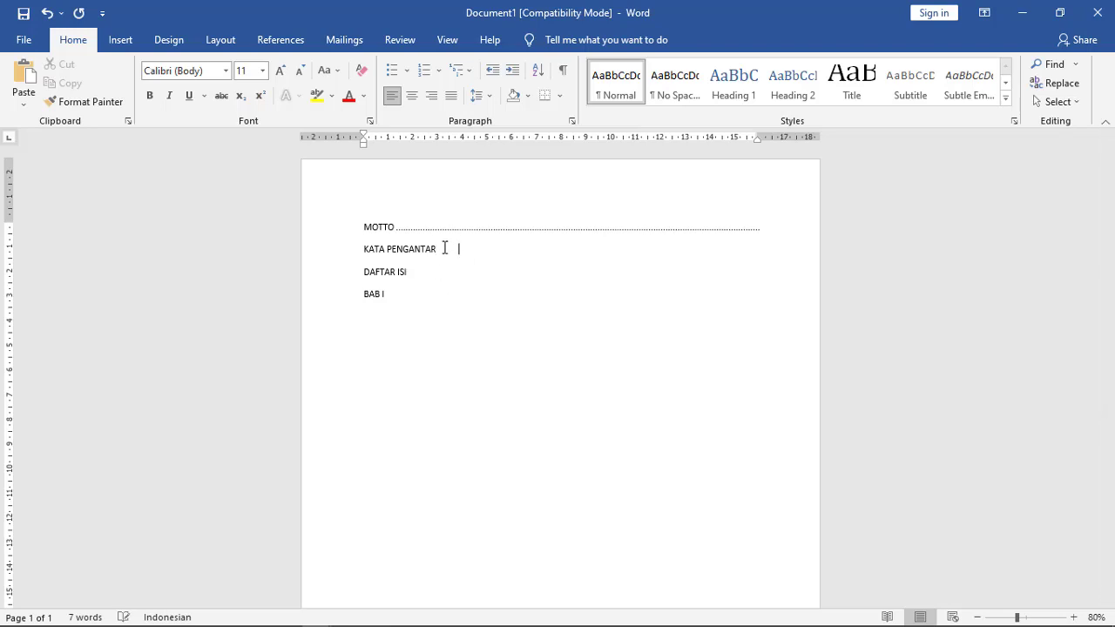
key("BackSpace")
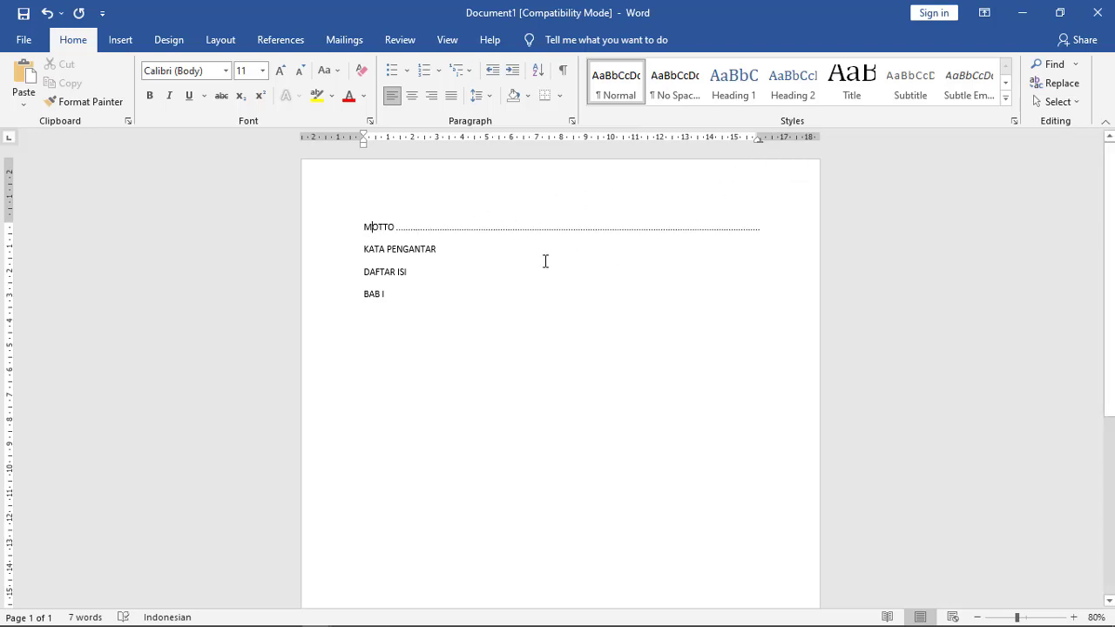
left_click_drag(358, 225, 702, 234)
left_click(396, 229)
left_click_drag(364, 228, 416, 227)
left_click(488, 249)
Set a centered tab stop at 16 cm with dotted leader 2 for the KATA PENGANTAR, DAFTAR ISI and BAB I lines.
left_click_drag(398, 295, 364, 259)
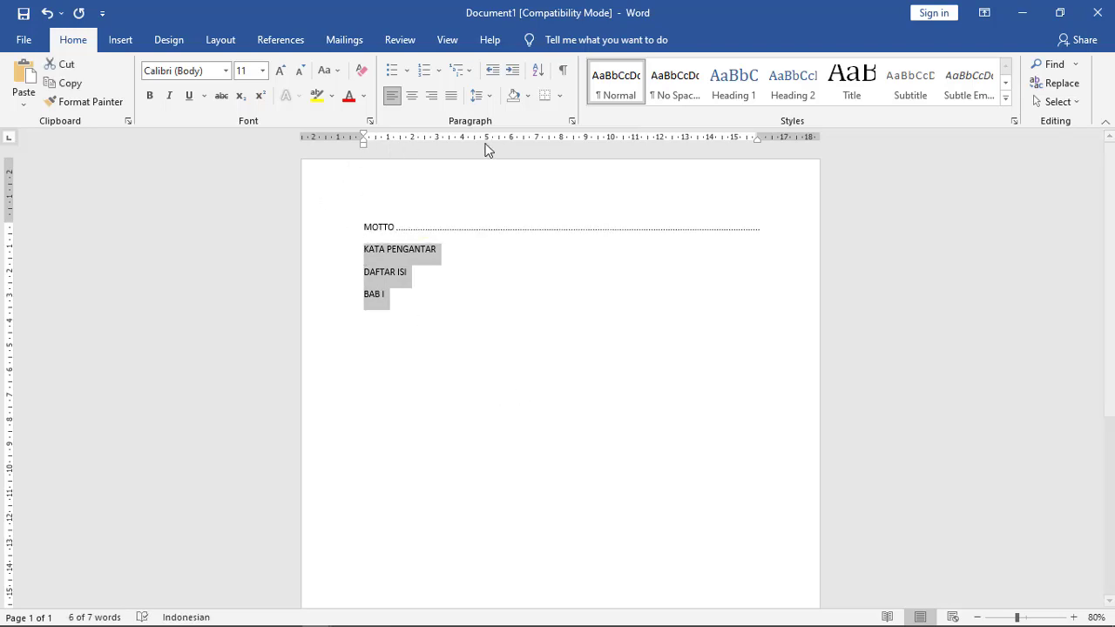
left_click(571, 120)
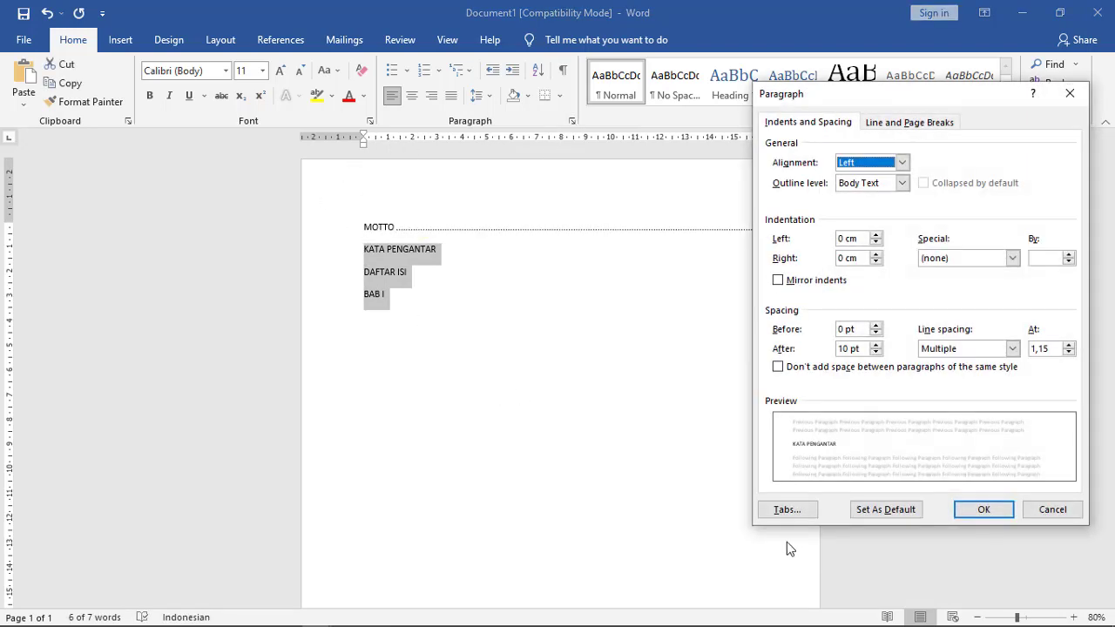
left_click(783, 506)
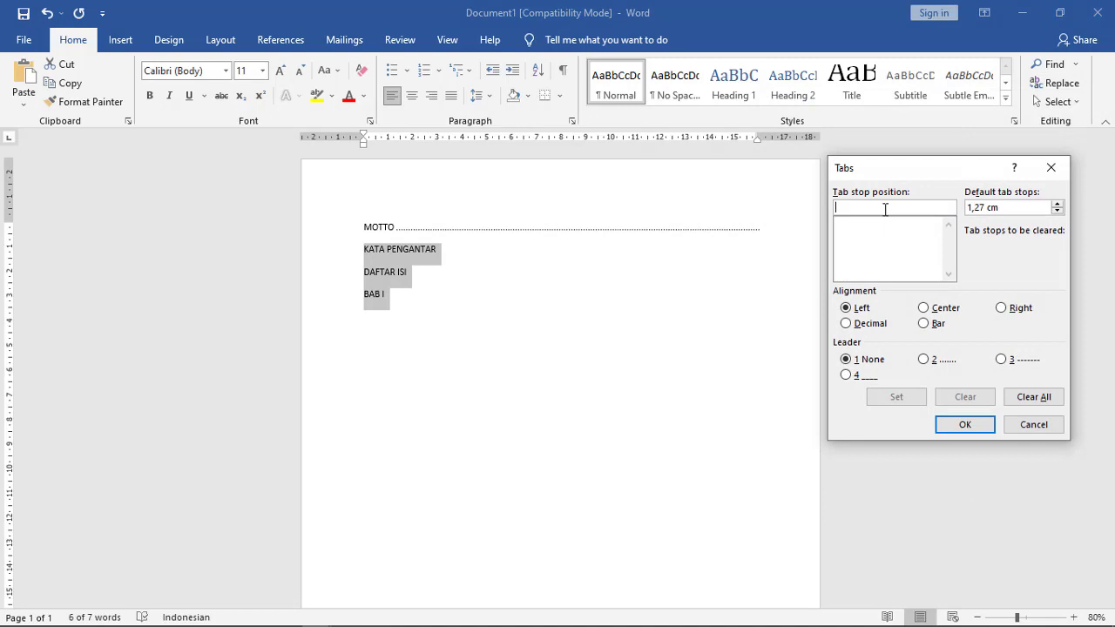
type("16")
left_click(925, 309)
left_click(935, 361)
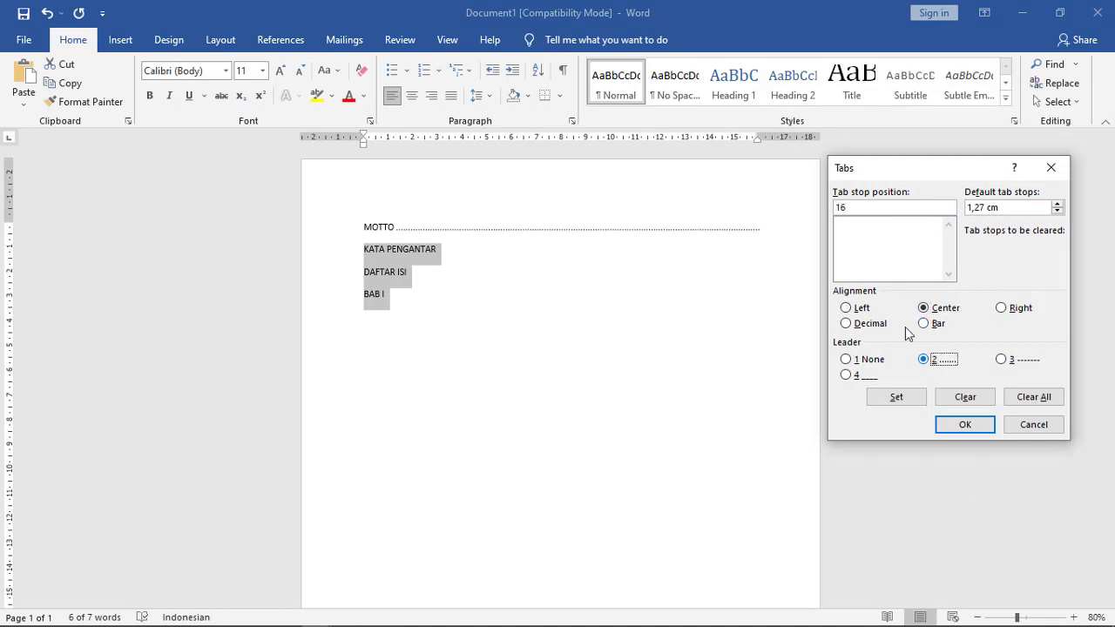
left_click(913, 400)
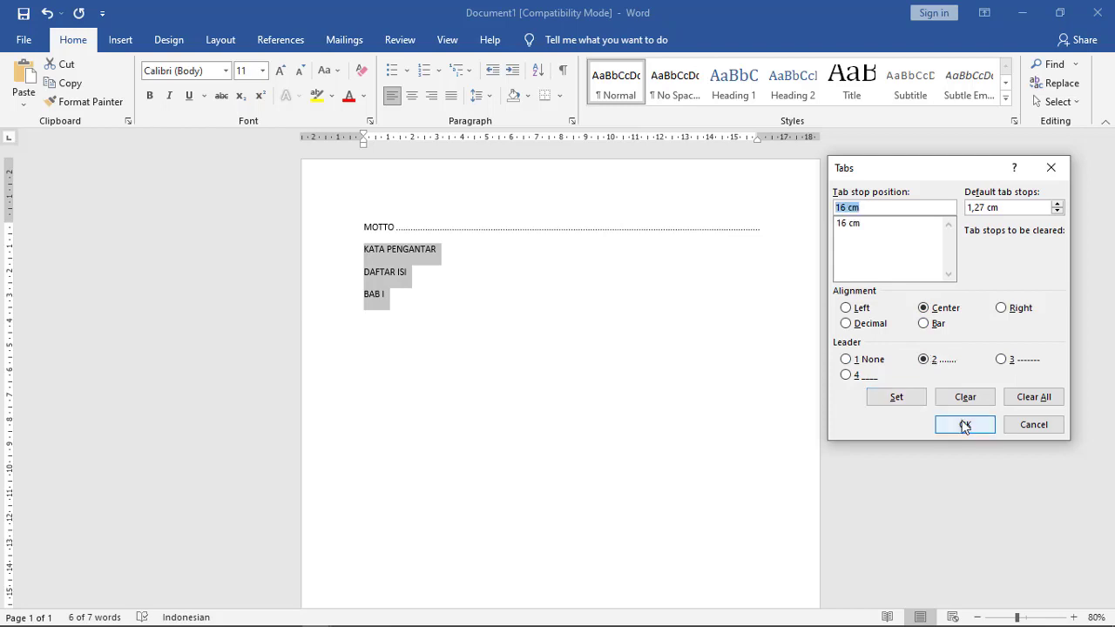
left_click(958, 423)
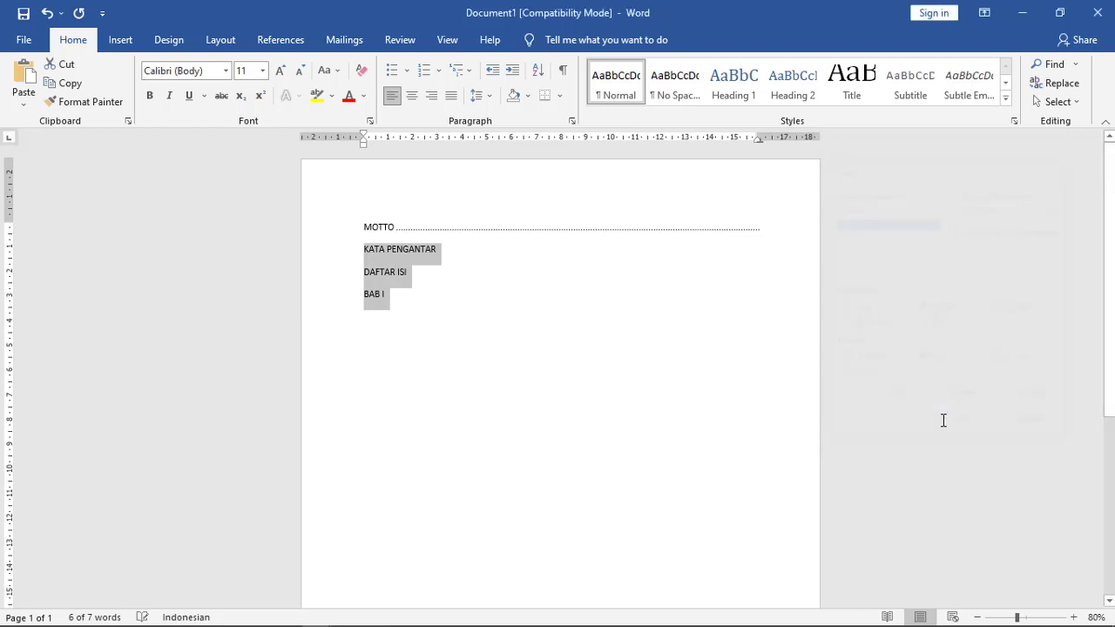
Insert the dot leader after KATA PENGANTAR, and enter page number 1 for MOTTO and 2 for KATA PENGANTAR.
left_click(445, 254)
key("Tab")
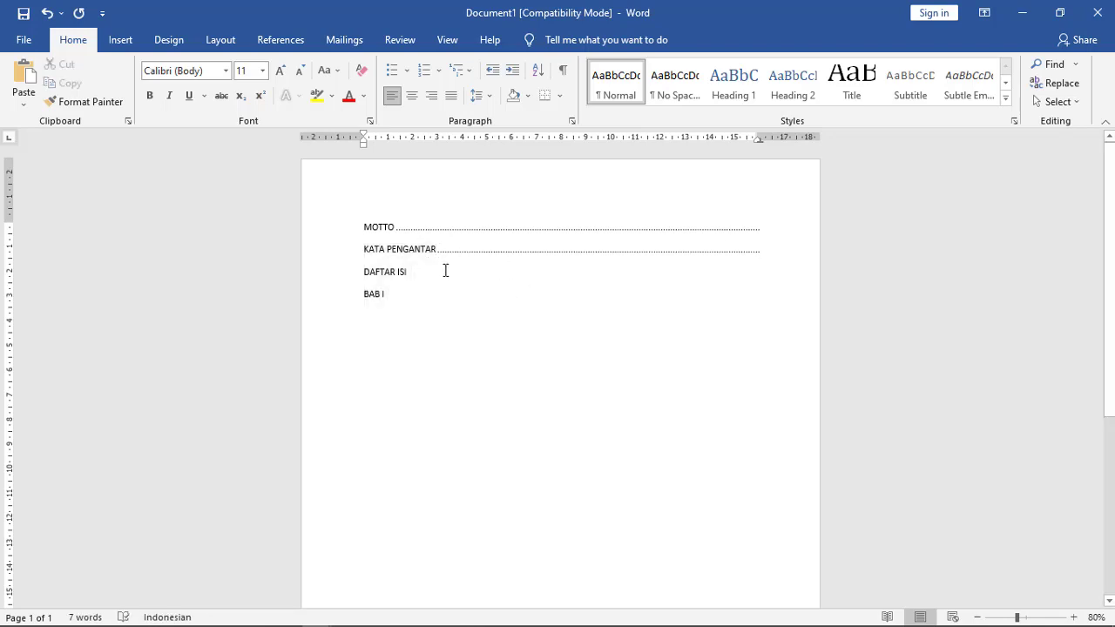
left_click(772, 233)
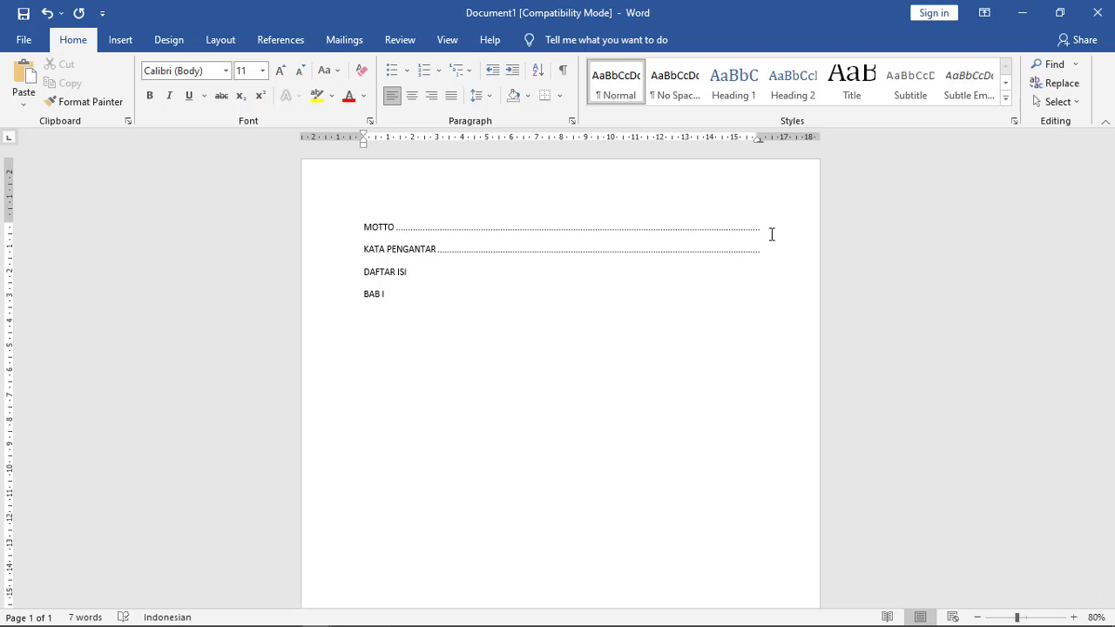
type("1")
type("2")
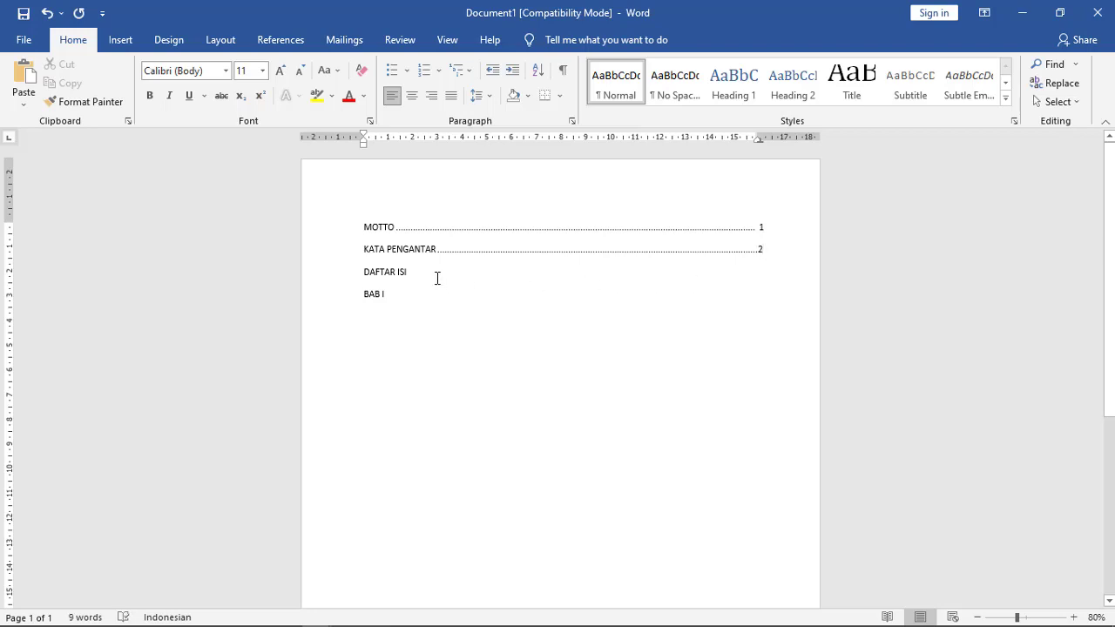
Insert dot leaders after DAFTAR ISI and BAB I.
key("Tab")
left_click(433, 294)
key("Tab")
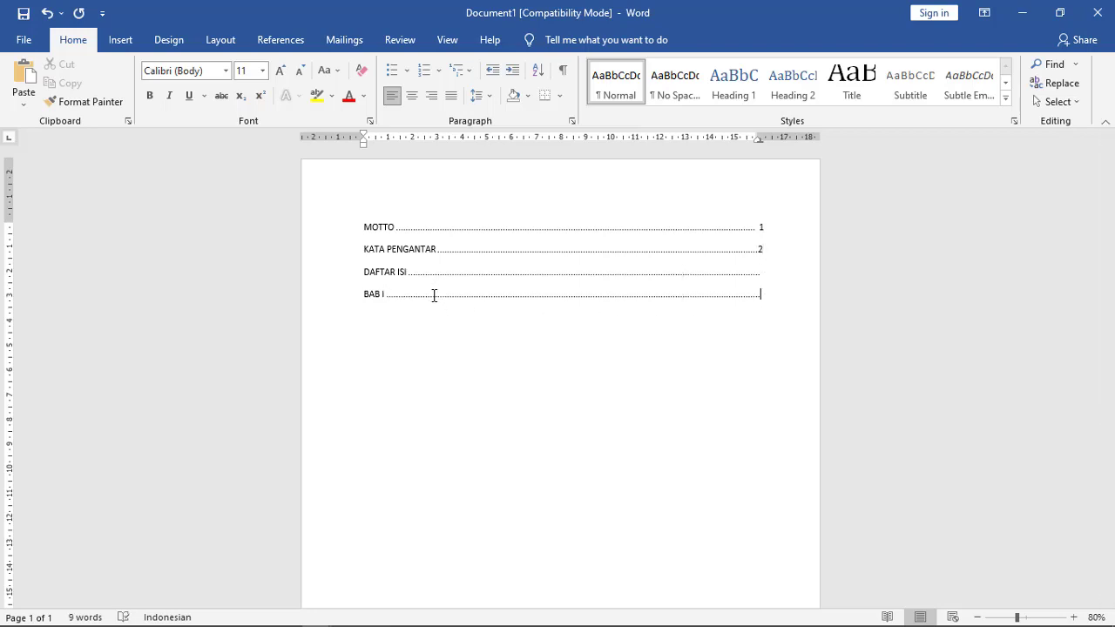
Add the lines SVSDVSDVSDVS and VVXVX below BAB I, each followed by a dot leader.
key("Tab")
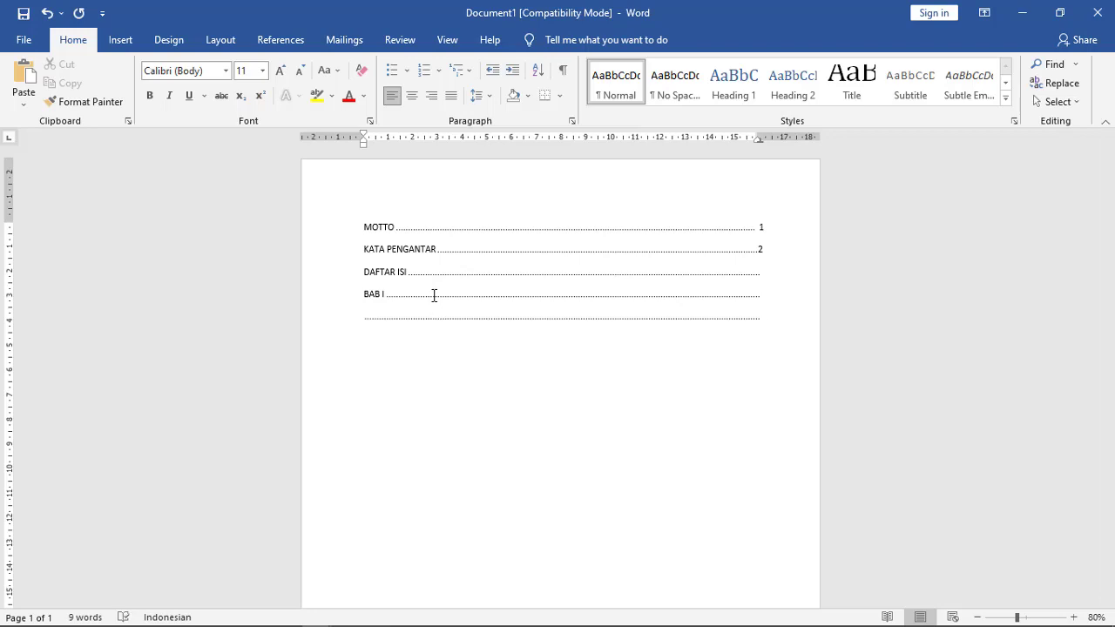
left_click(369, 316)
type("SVSDVSDVSDV")
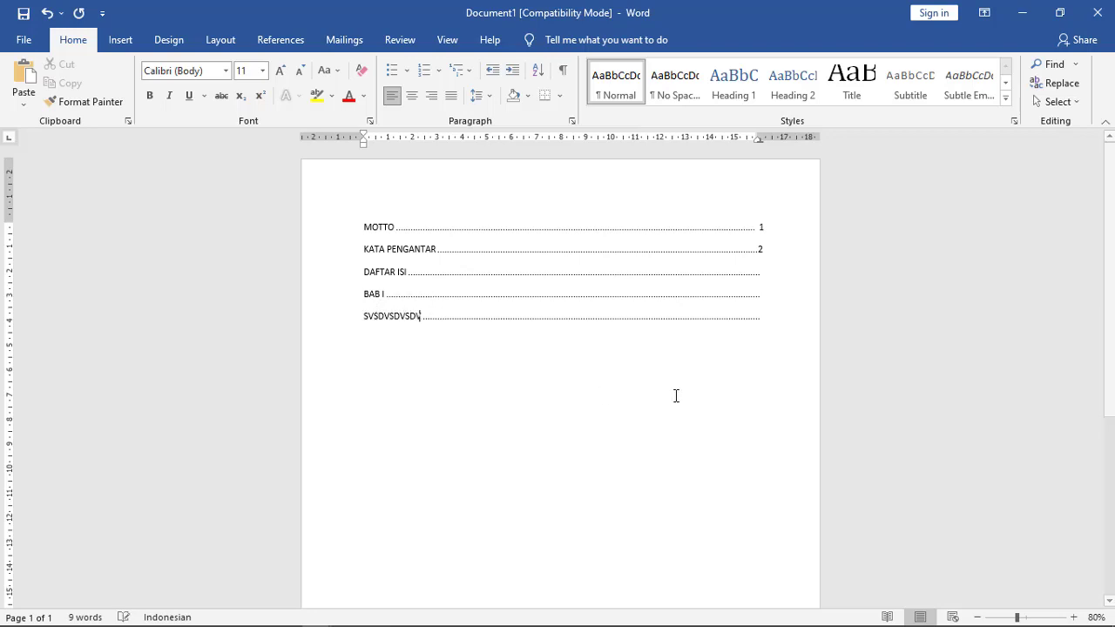
type("S")
key("Return")
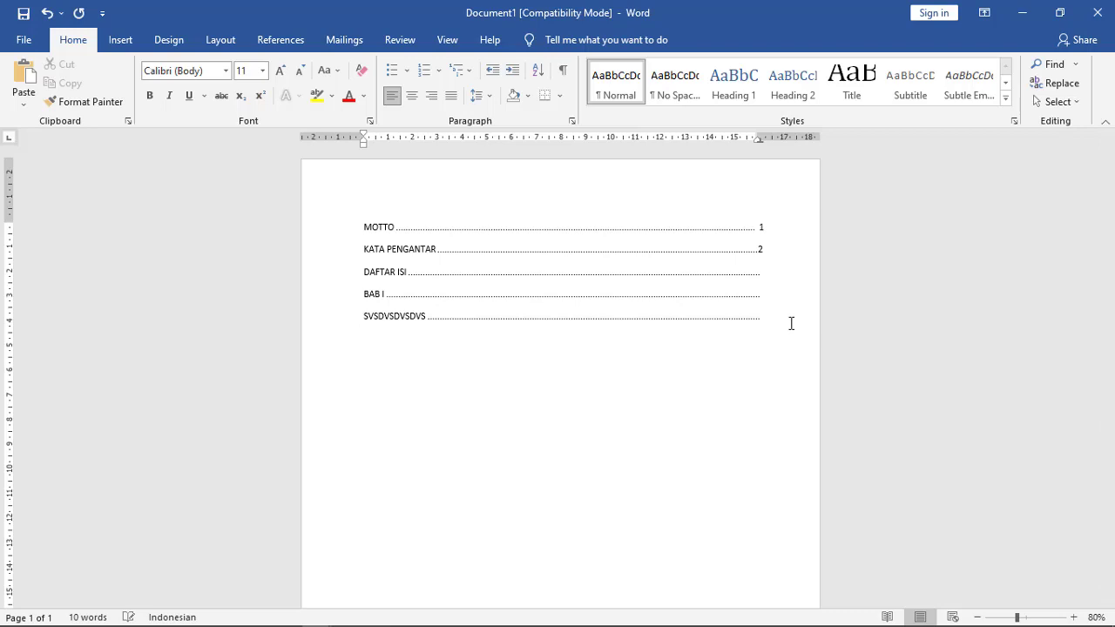
type("VVXVX")
key("Tab")
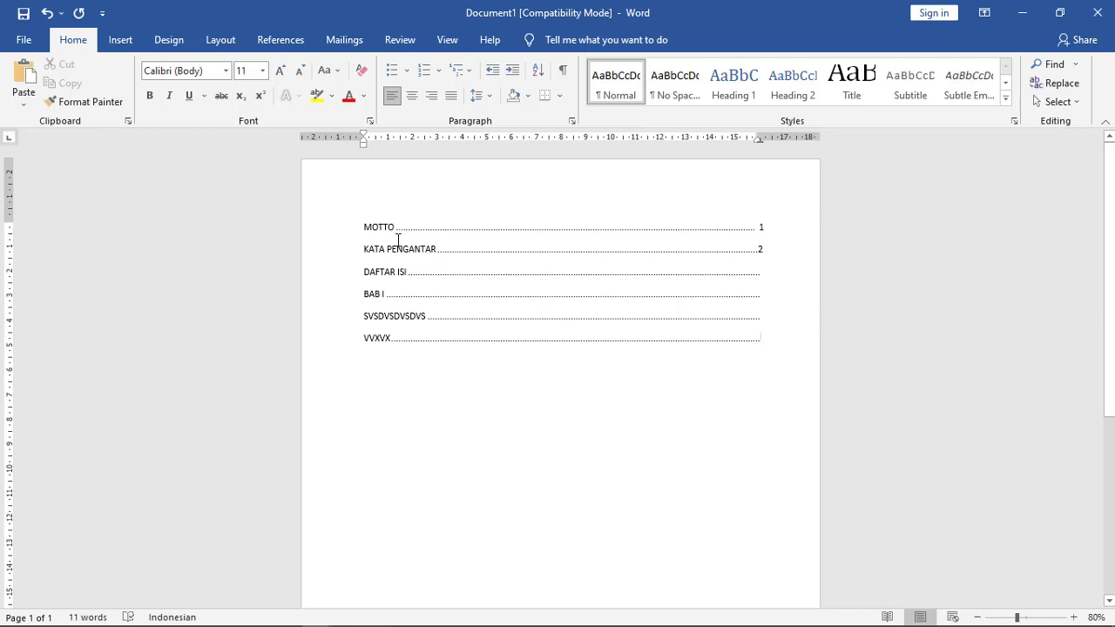
Try adding a tab stop between 5 and 6 cm to the MOTTO line and remove it again.
left_click_drag(375, 227, 400, 227)
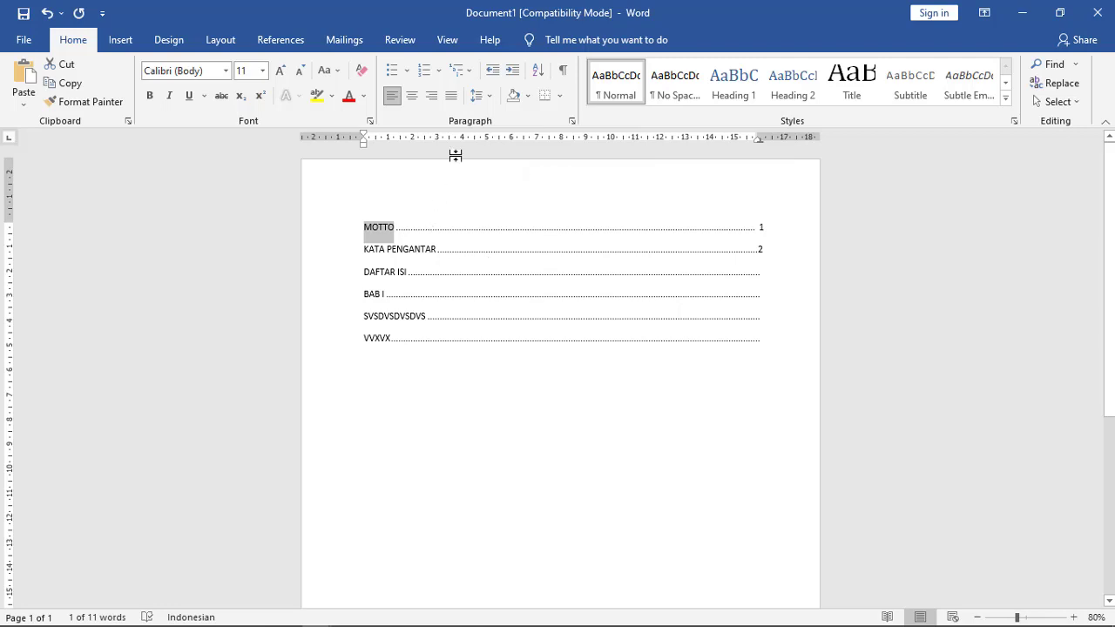
left_click(505, 138)
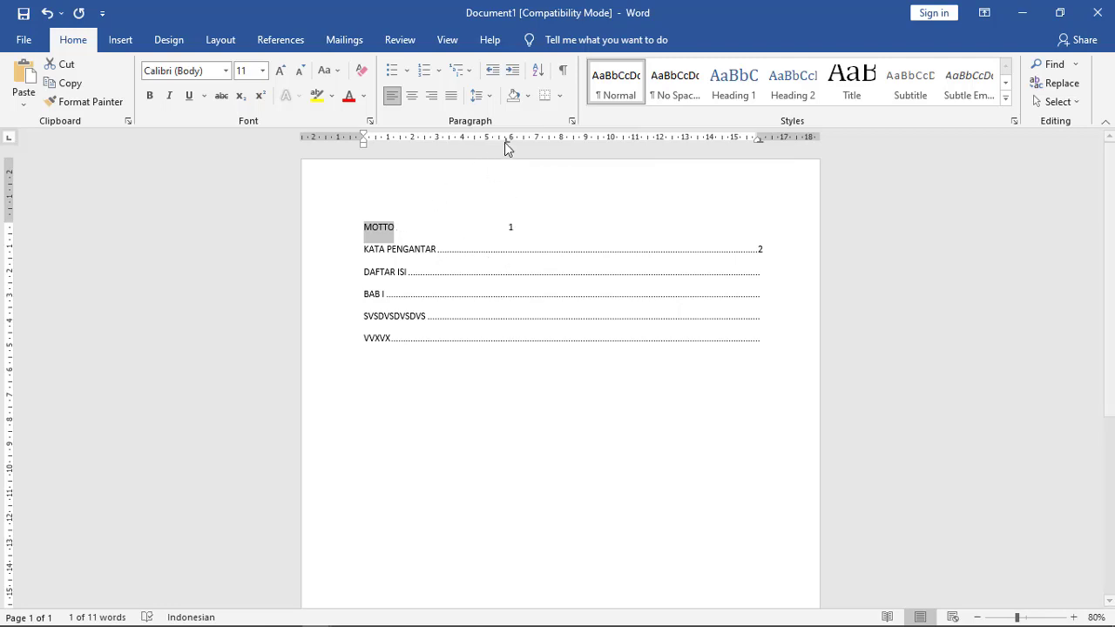
left_click_drag(505, 141, 508, 183)
Replace the whole content of the document with the single word MOTTO.
key("ctrl+a")
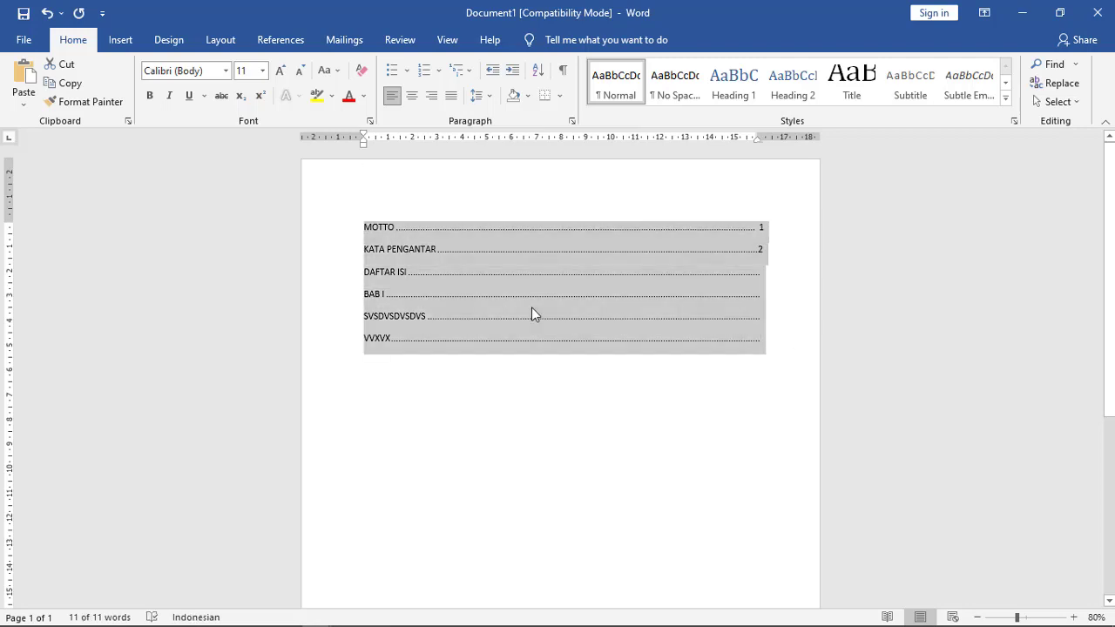
key("Delete")
type("MOTOO")
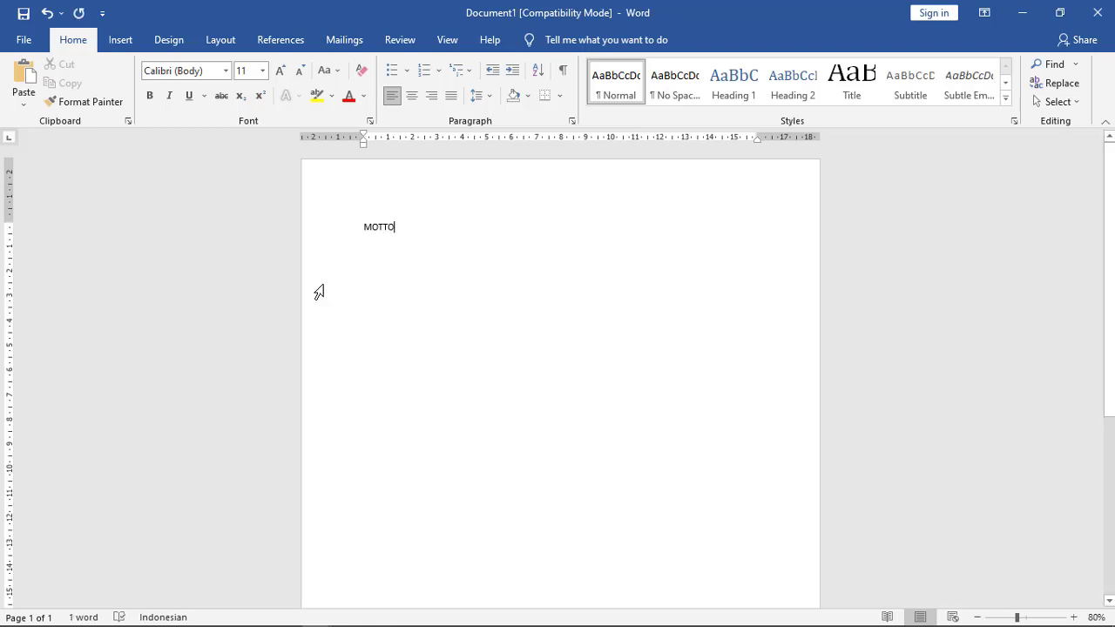
Add a left tab stop at 5.5 cm to the MOTTO line and move the insertion point to it.
left_click_drag(413, 230, 372, 226)
left_click(415, 230)
left_click_drag(359, 227, 404, 229)
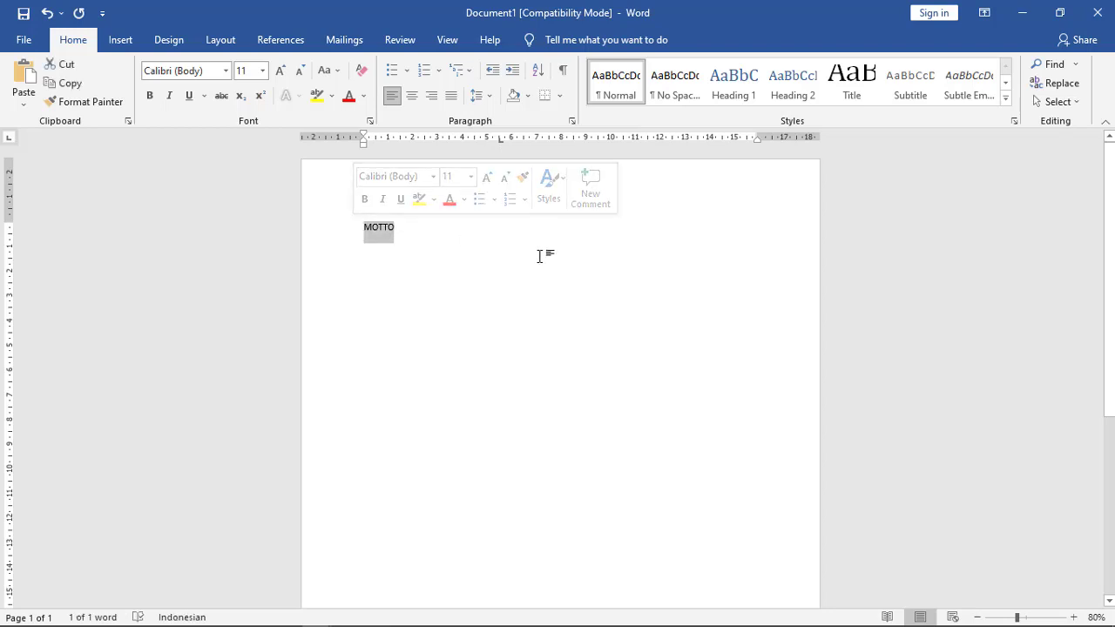
double_click(517, 224)
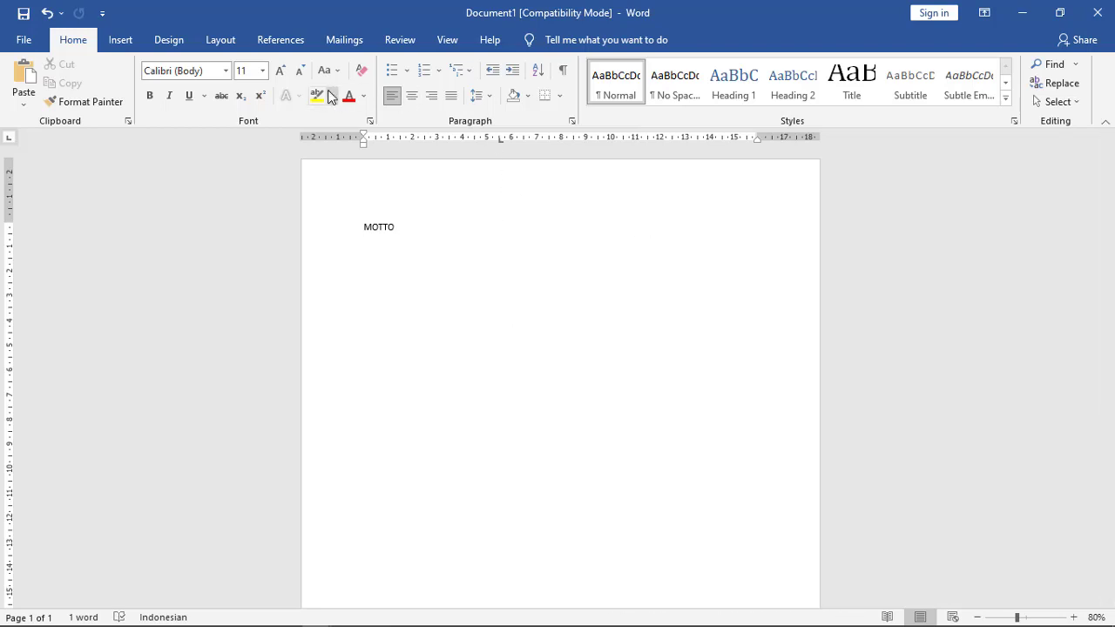
Add a centered tab stop at 16 cm with dotted leader 2 to the MOTTO line.
left_click(572, 120)
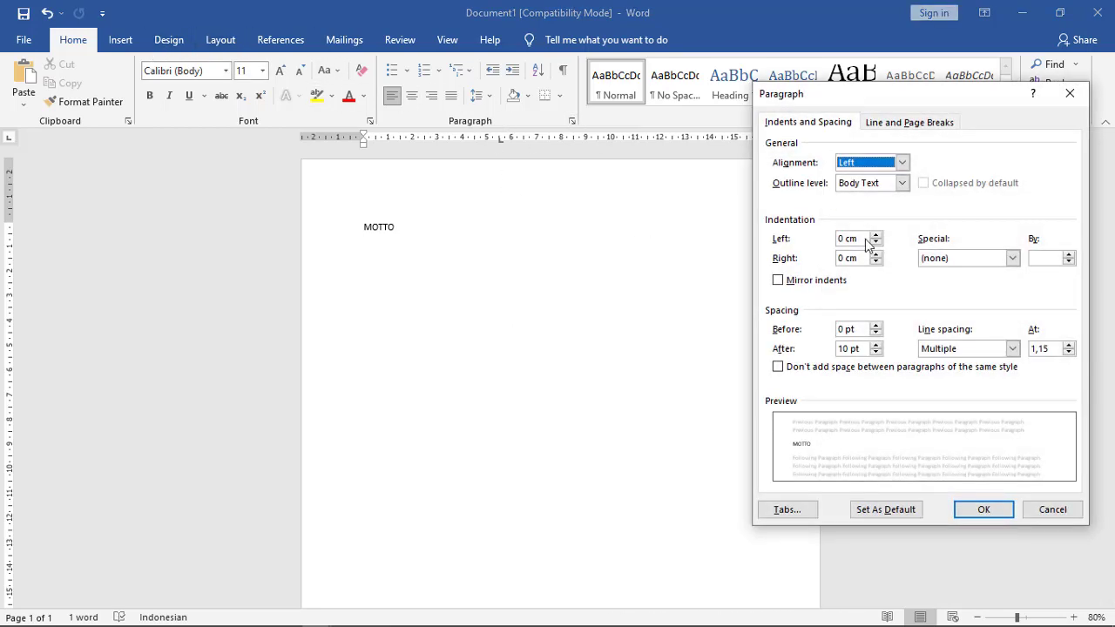
left_click(786, 510)
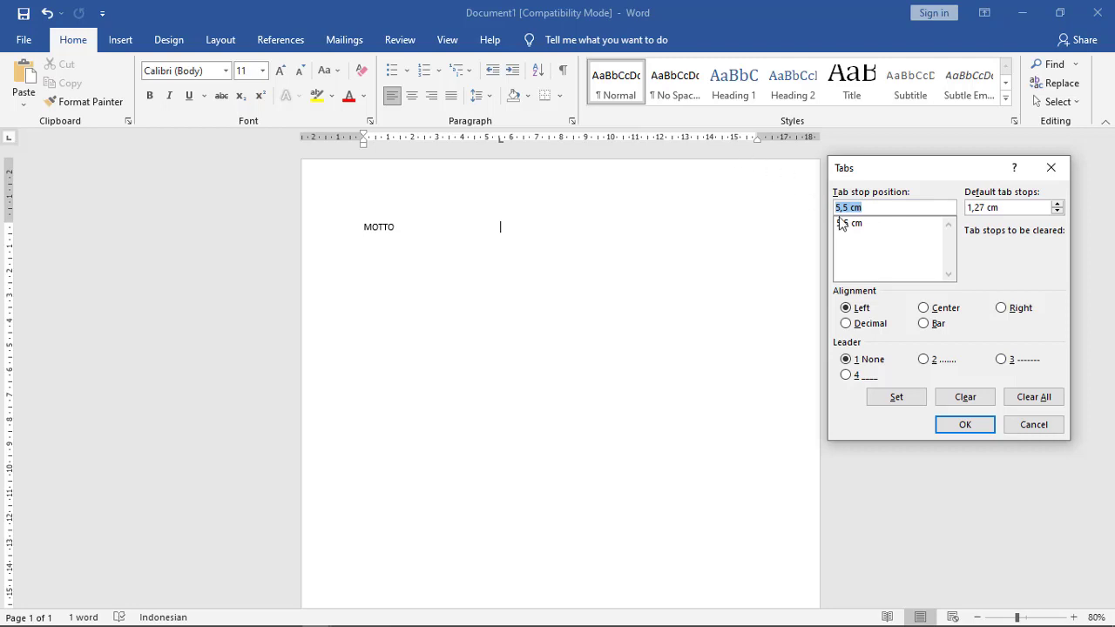
type("16")
left_click(934, 308)
left_click(938, 364)
left_click(910, 399)
left_click(962, 426)
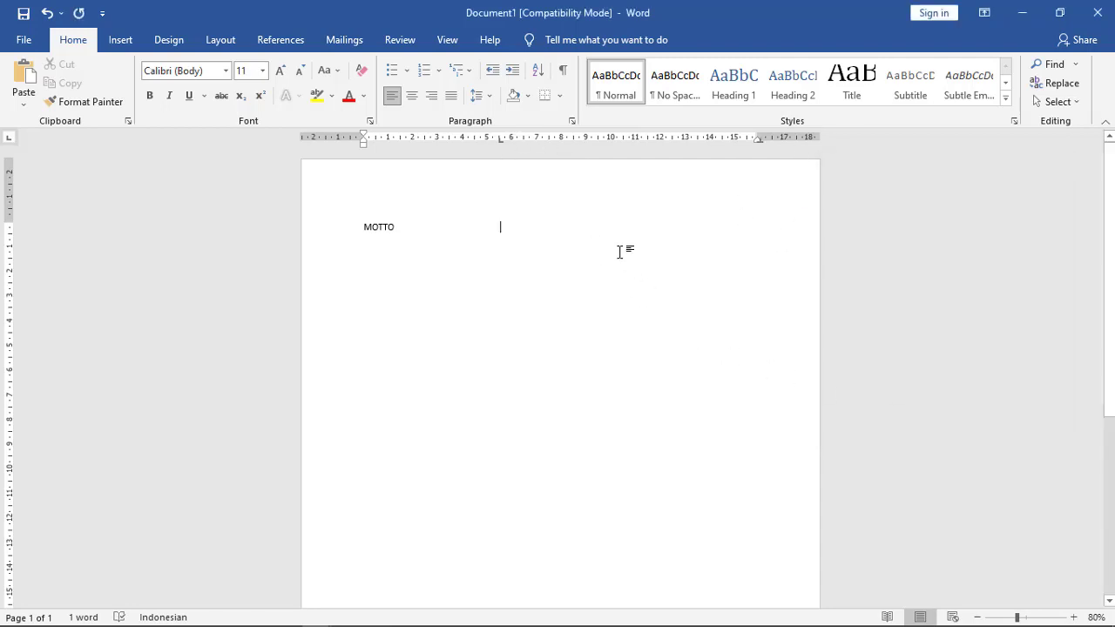
Complete the MOTTO line and a new BFBBF line, each with a colon at the first tab stop followed by a dot leader.
key("Tab")
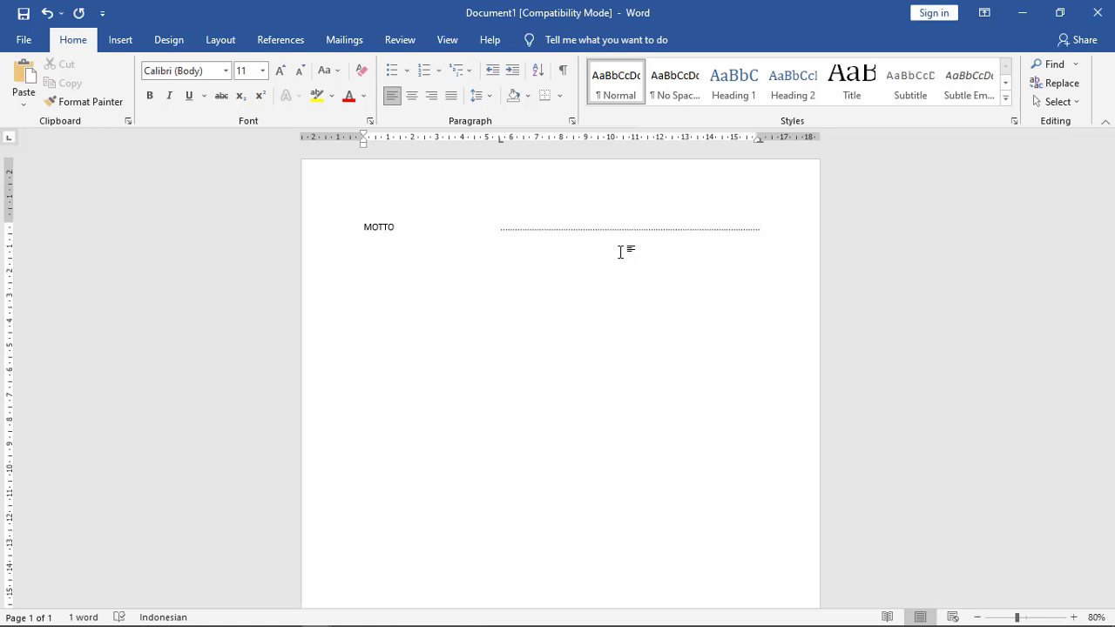
type("FBBF :")
left_click(501, 229)
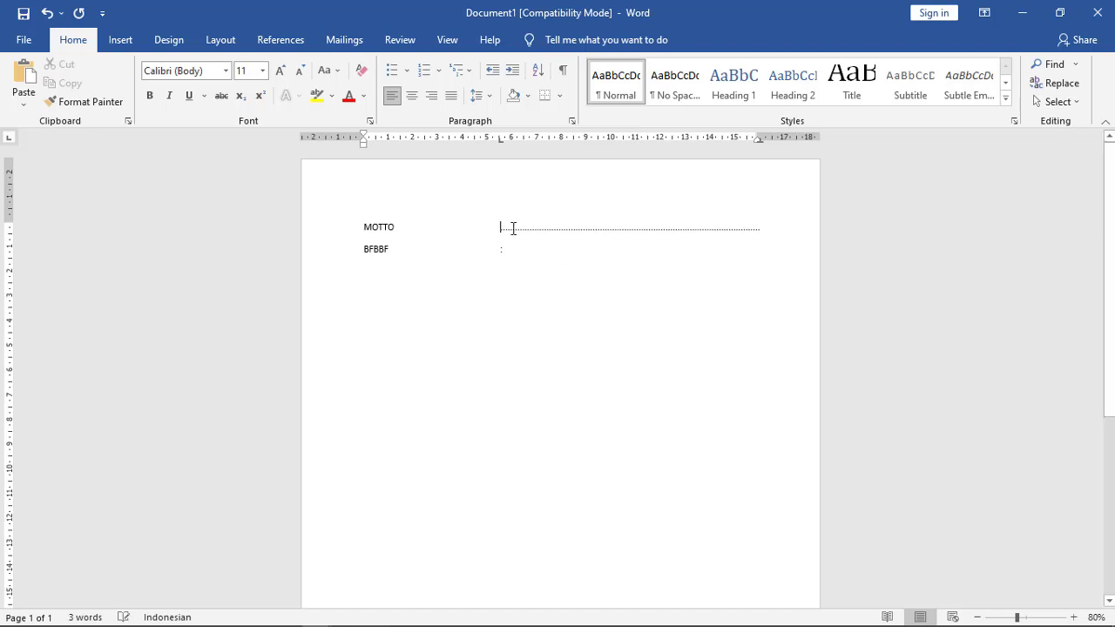
type(":")
left_click(529, 249)
key("Tab")
key("Return")
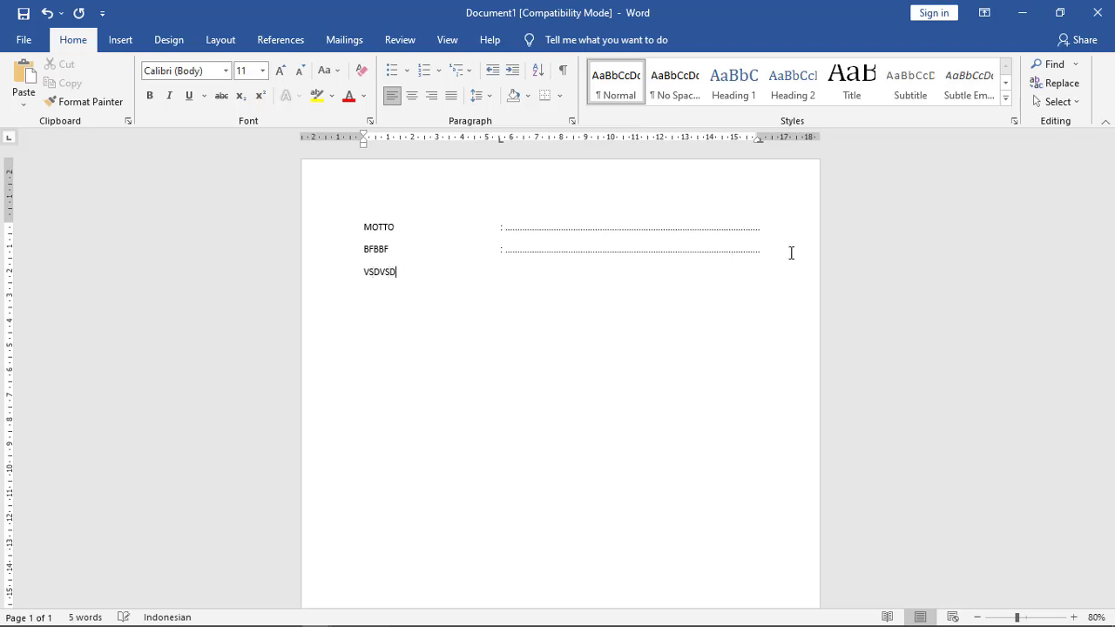
Add the lines VSDVSD and BVSV, each with an aligned colon and a dot leader.
type("VSDVSD")
key("Tab")
type(":")
key("Tab")
key("Return")
type("BVSV")
key("Tab")
type(":")
key("Tab")
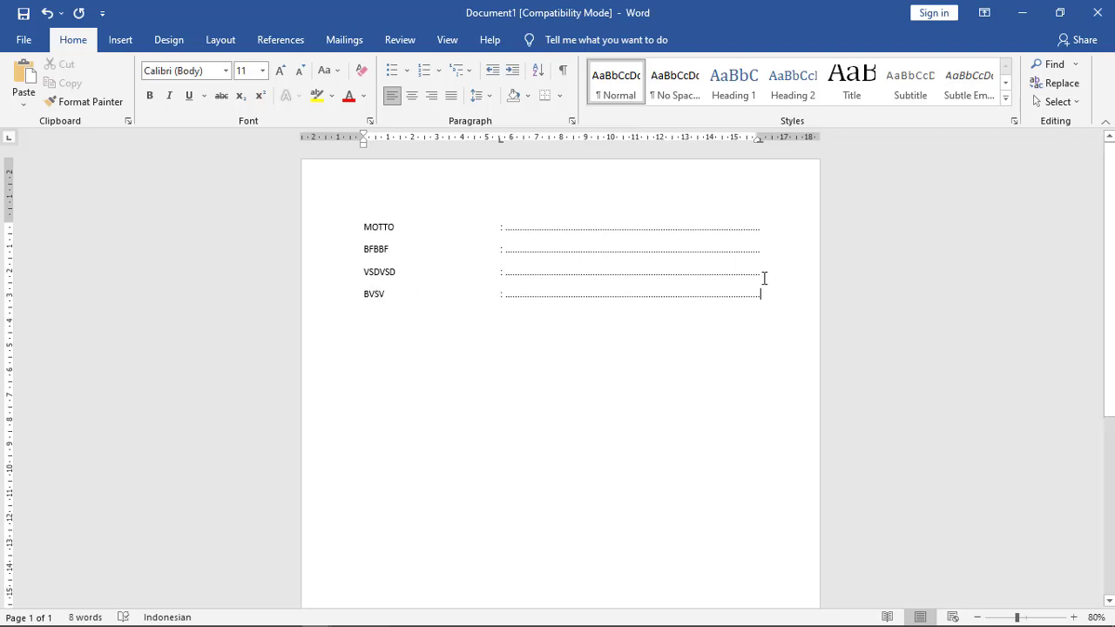
key("Return")
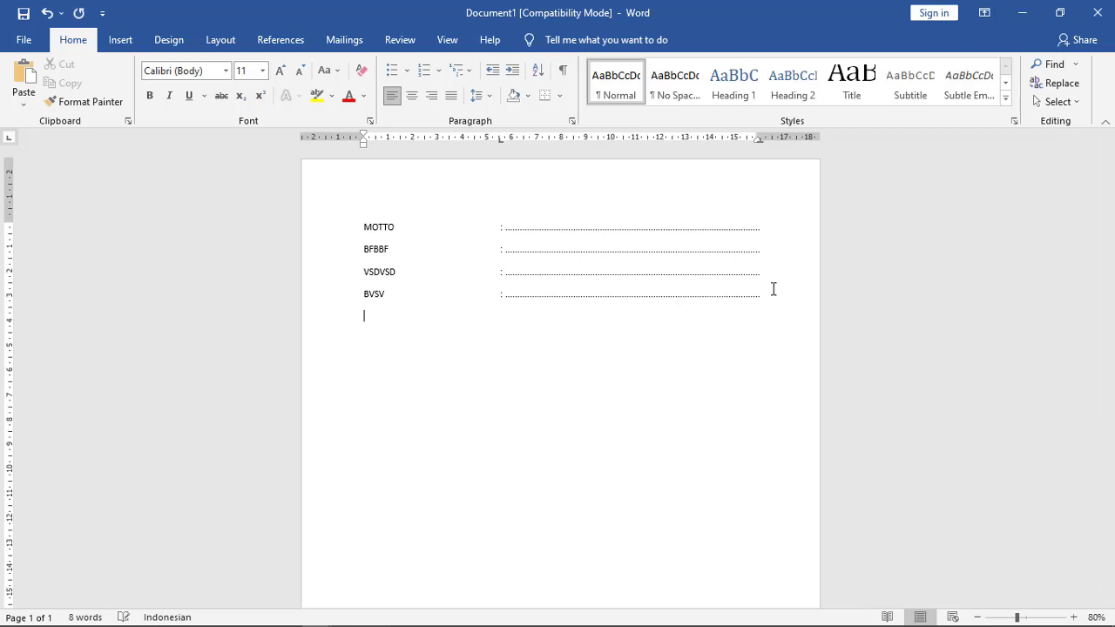
Add the lines DFBDFBDF and HBJHBJH, each with an aligned colon and a dot leader.
type("DFBDFBDF")
key("Tab")
type(":")
key("Tab")
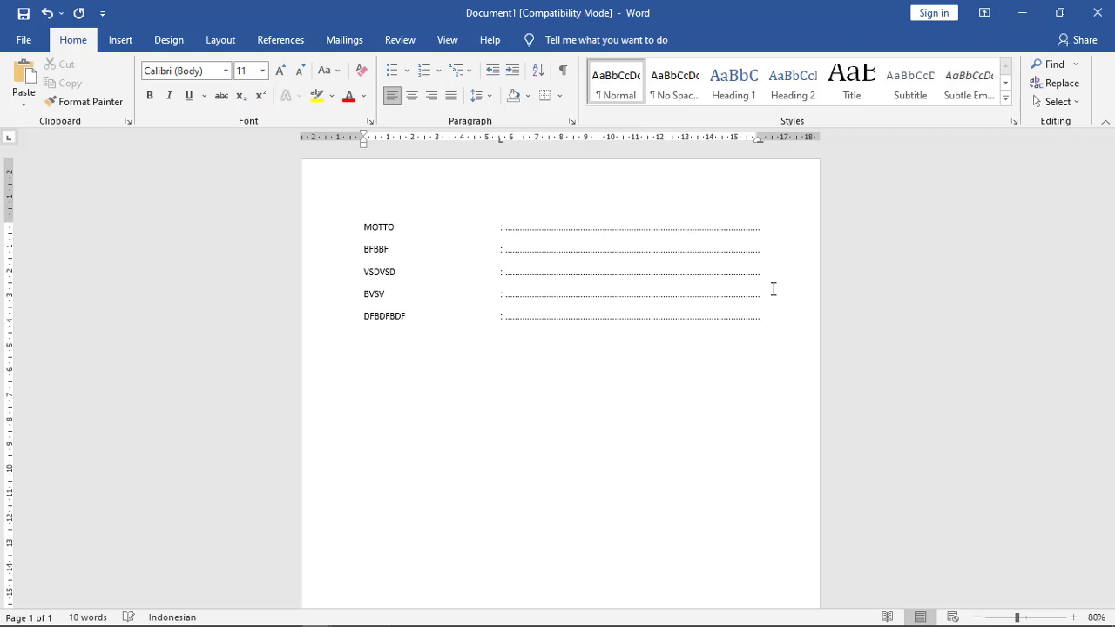
key("Return")
key("Tab")
scroll(777, 291, "down", 1)
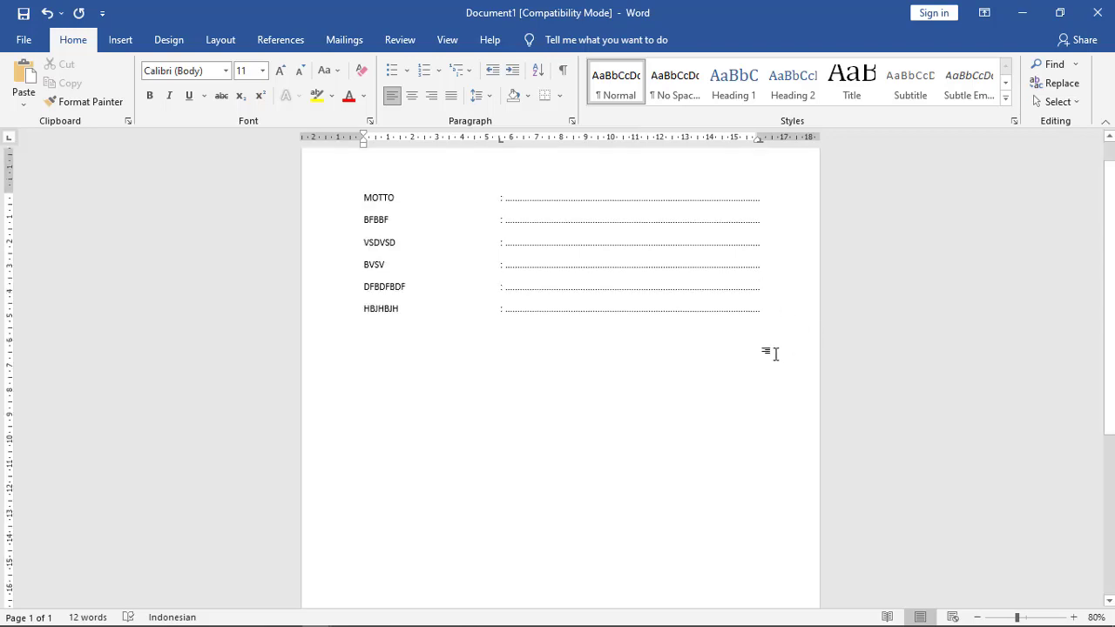
Delete all the sample lines and close the document.
left_click_drag(767, 311, 364, 199)
key("Delete")
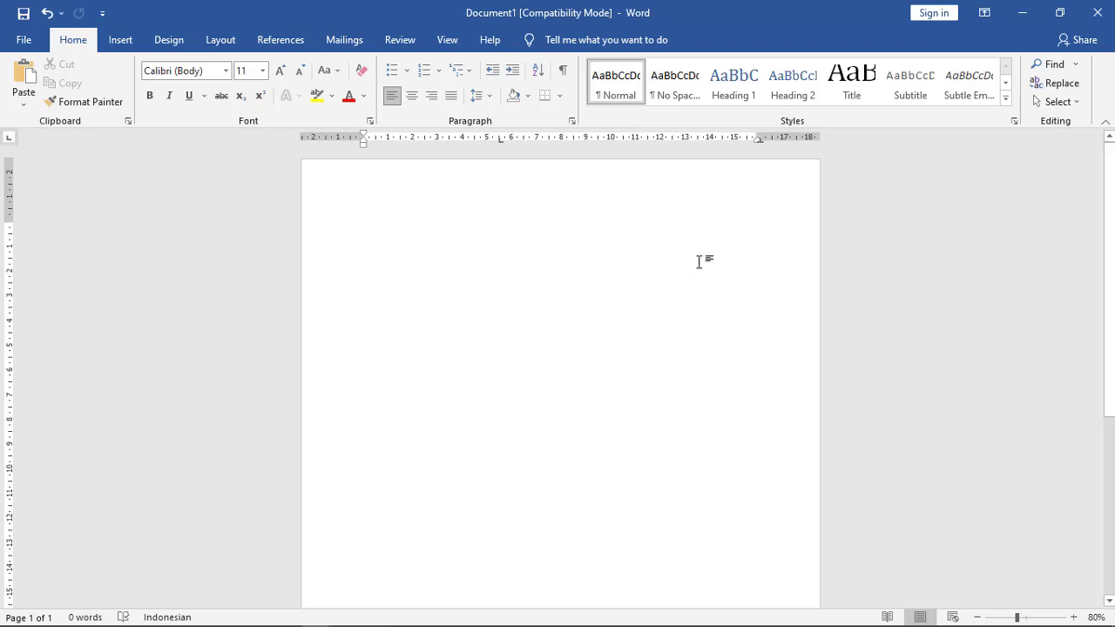
scroll(670, 261, "down", 5)
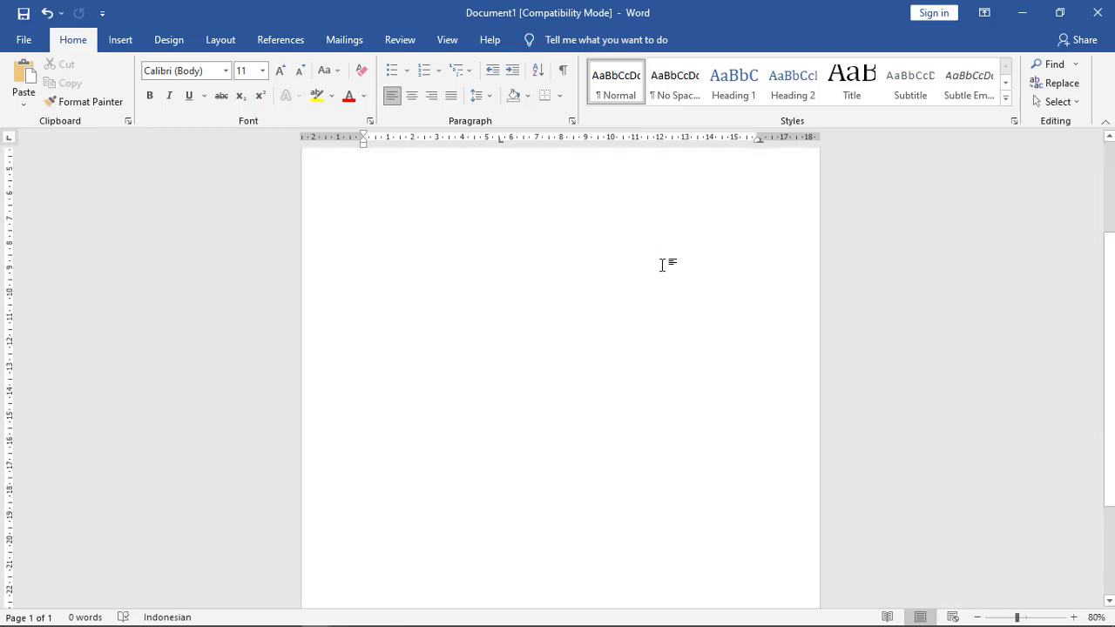
left_click(1096, 12)
left_click(561, 354)
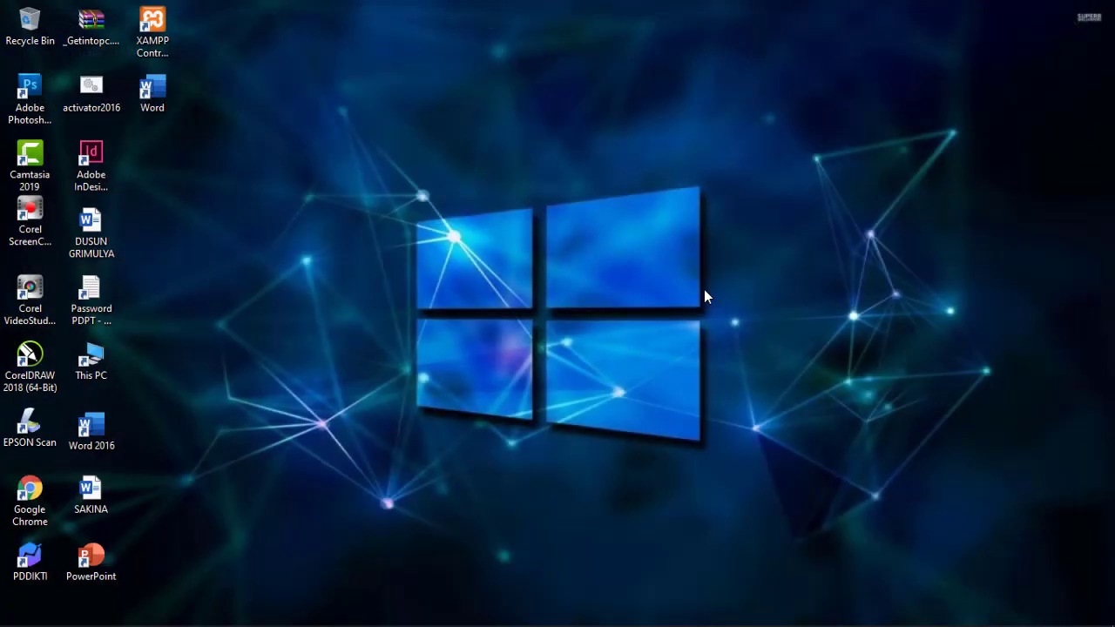
Switch to the BAB I document, close its Navigation pane and go to its beginning.
left_click(316, 621)
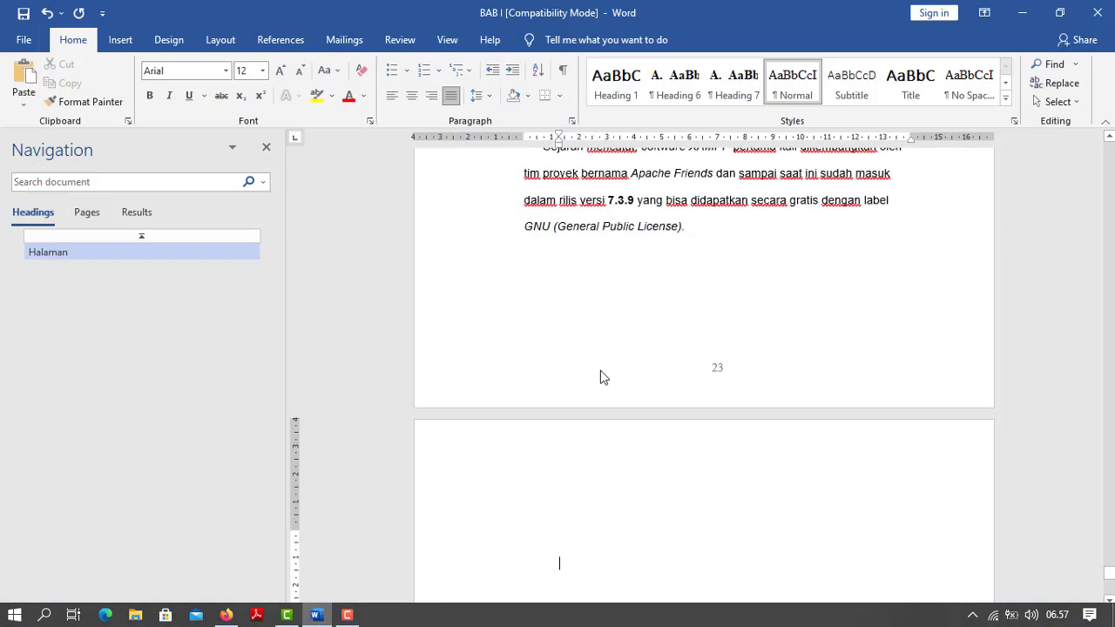
scroll(809, 298, "up", 6)
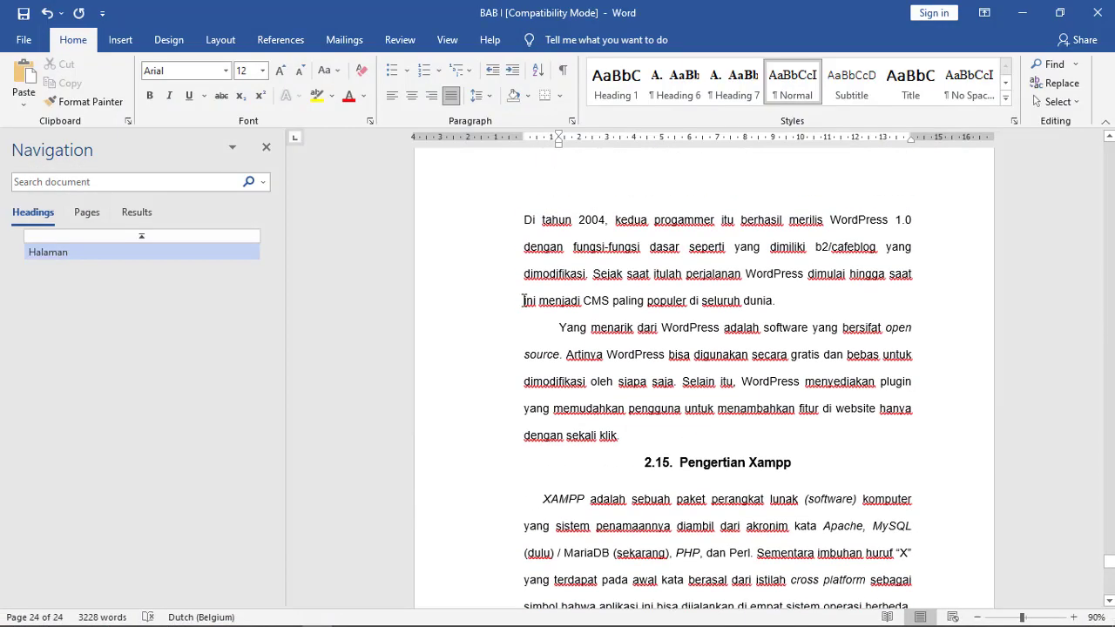
left_click(266, 147)
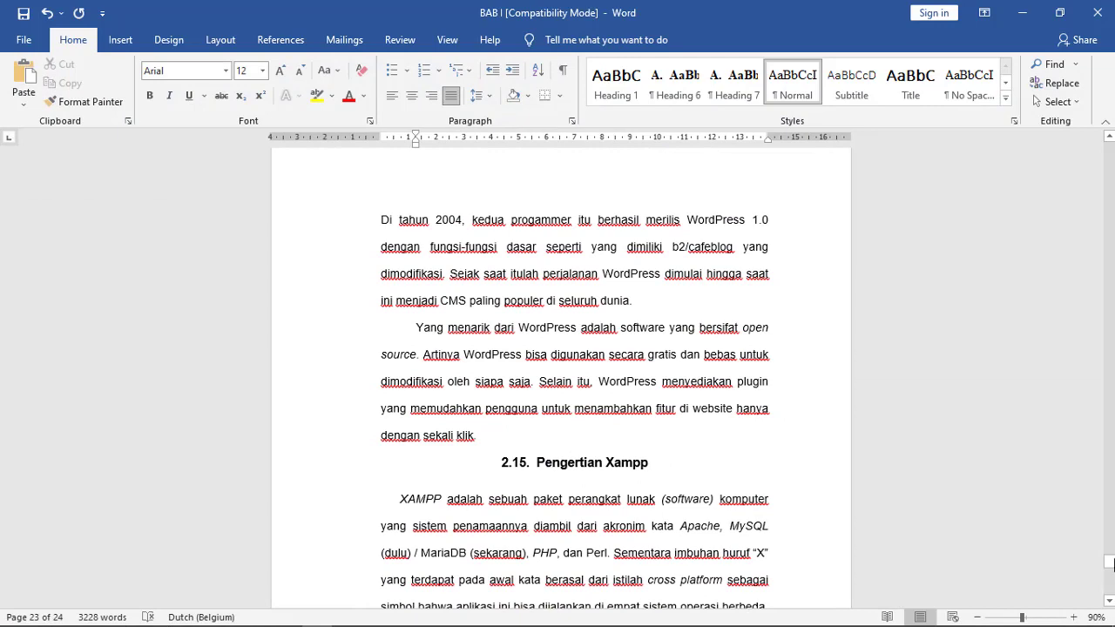
left_click_drag(1110, 561, 1110, 149)
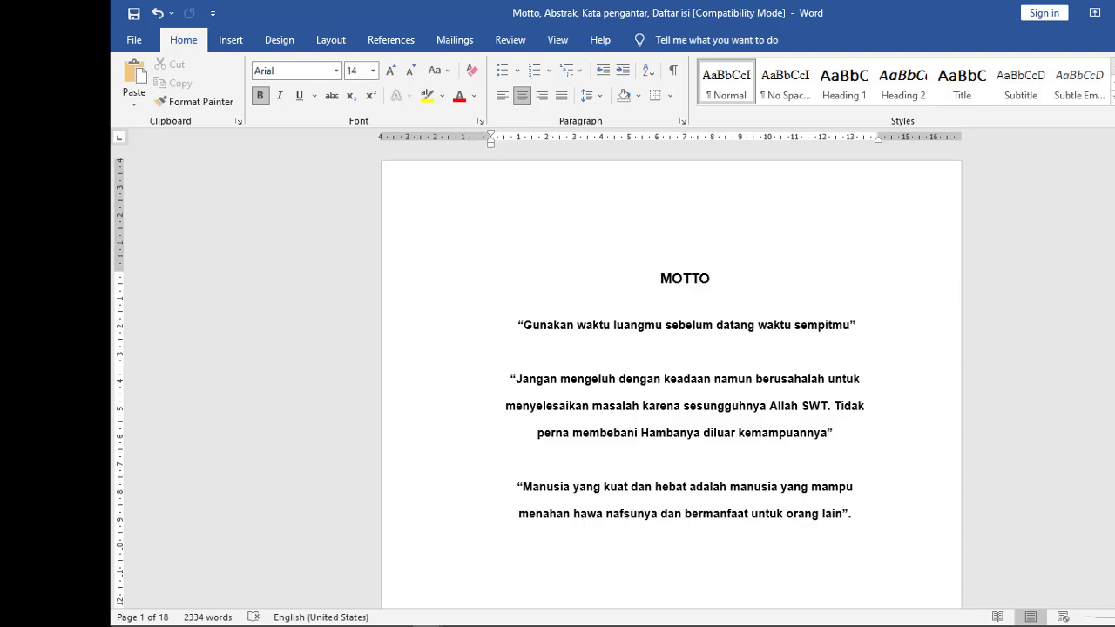
Insert a page break after the last paragraph of the Motto, Abstrak, Kata pengantar, Daftar isi document.
left_click_drag(1114, 161, 1114, 534)
left_click(814, 465)
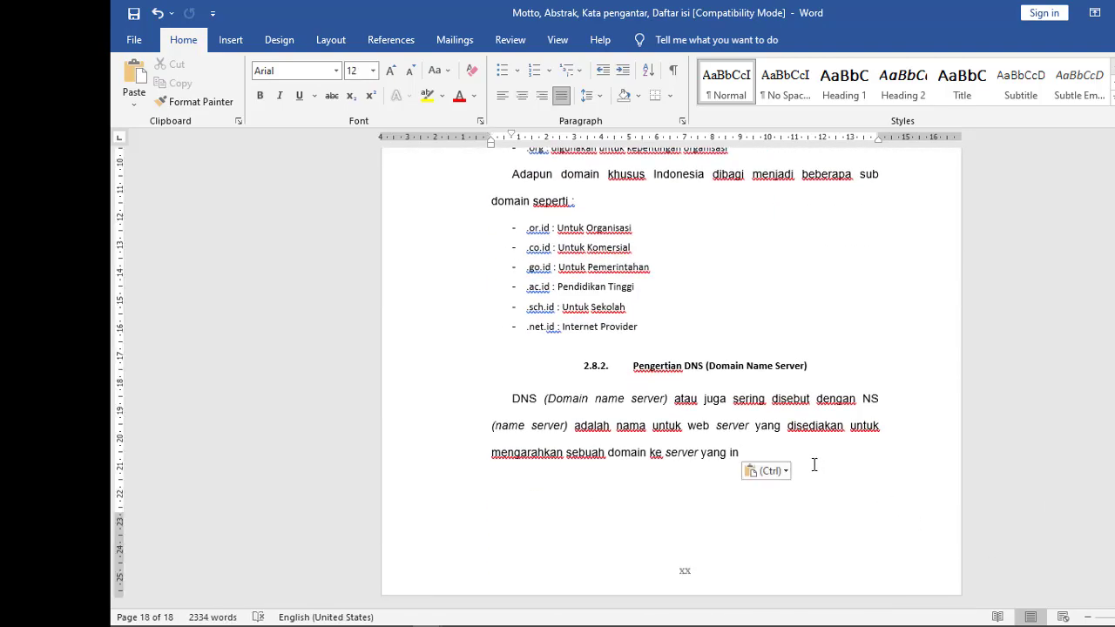
key("ctrl+Return")
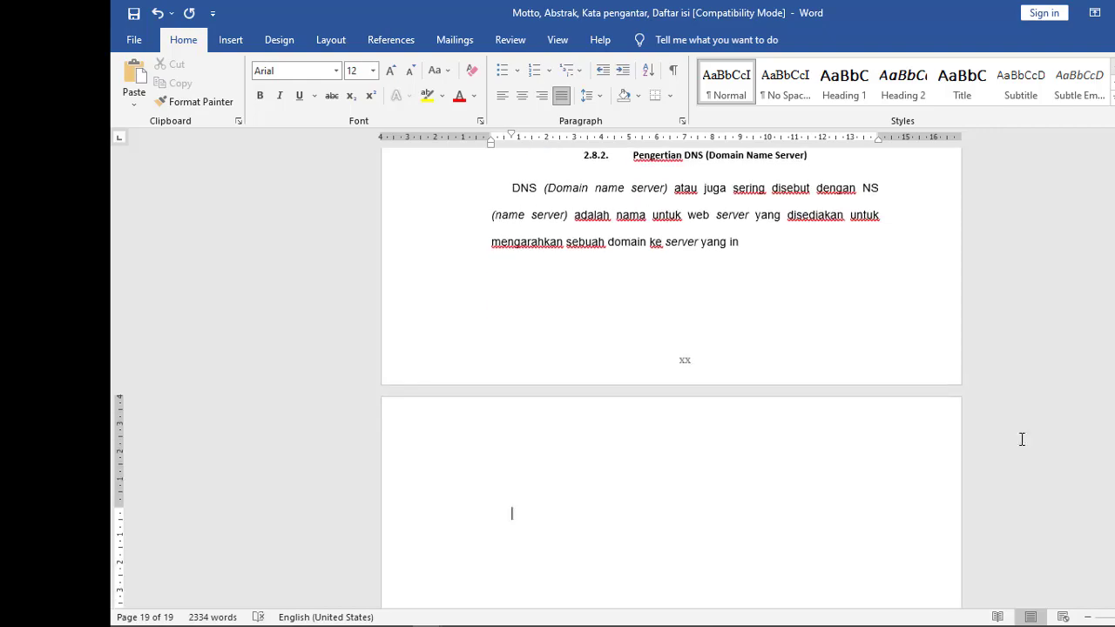
Return to the MOTTO page and show the document's headings in the Navigation pane.
left_click_drag(1114, 570, 1114, 148)
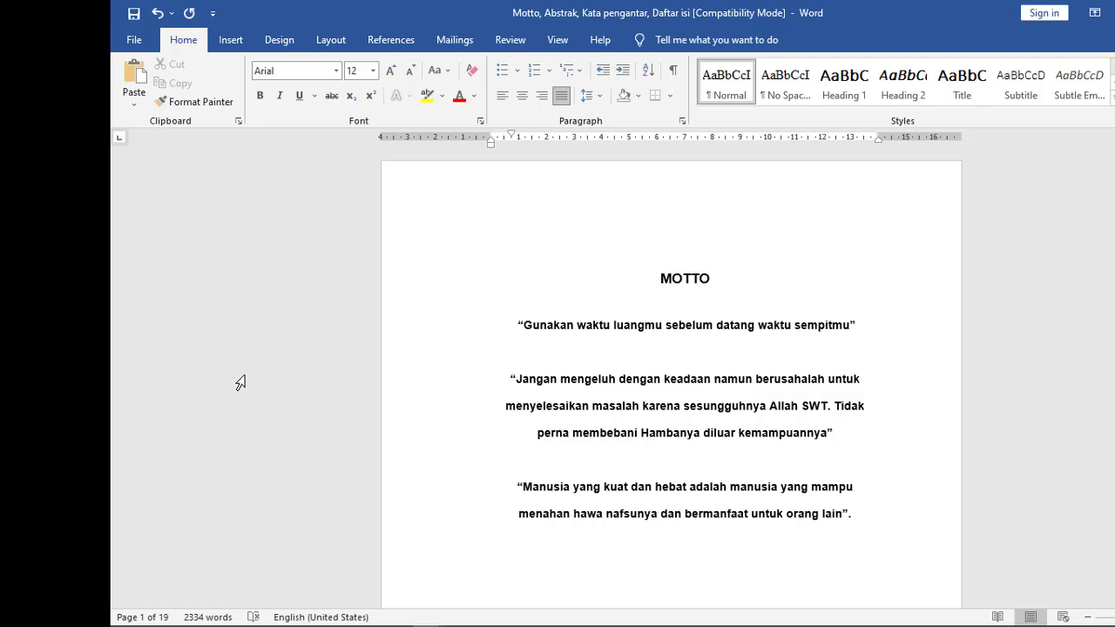
key("ctrl+f")
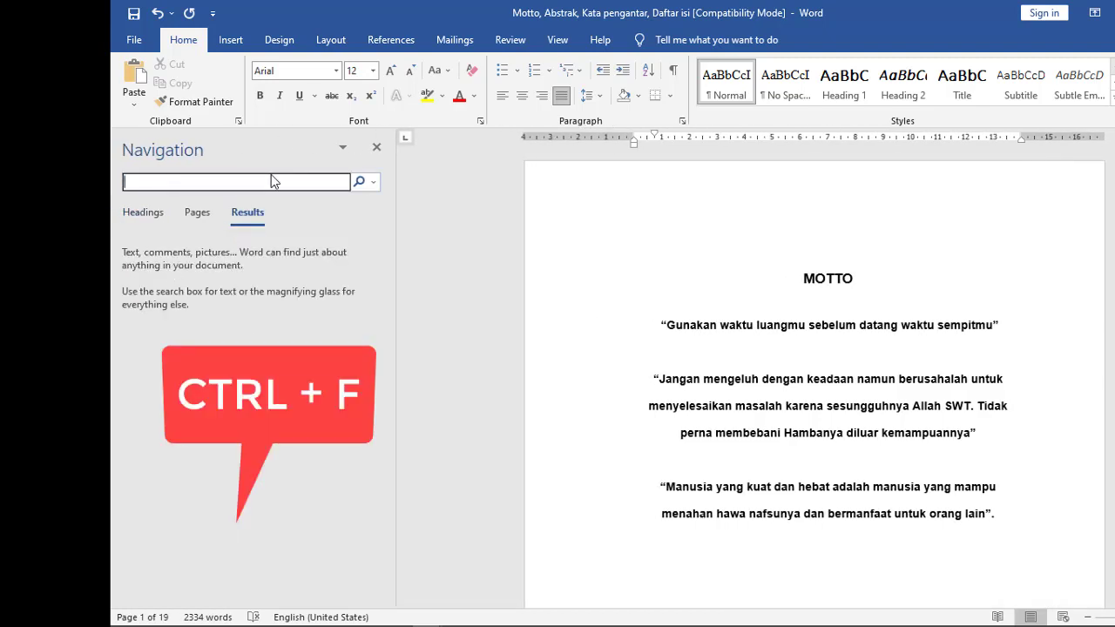
left_click(148, 214)
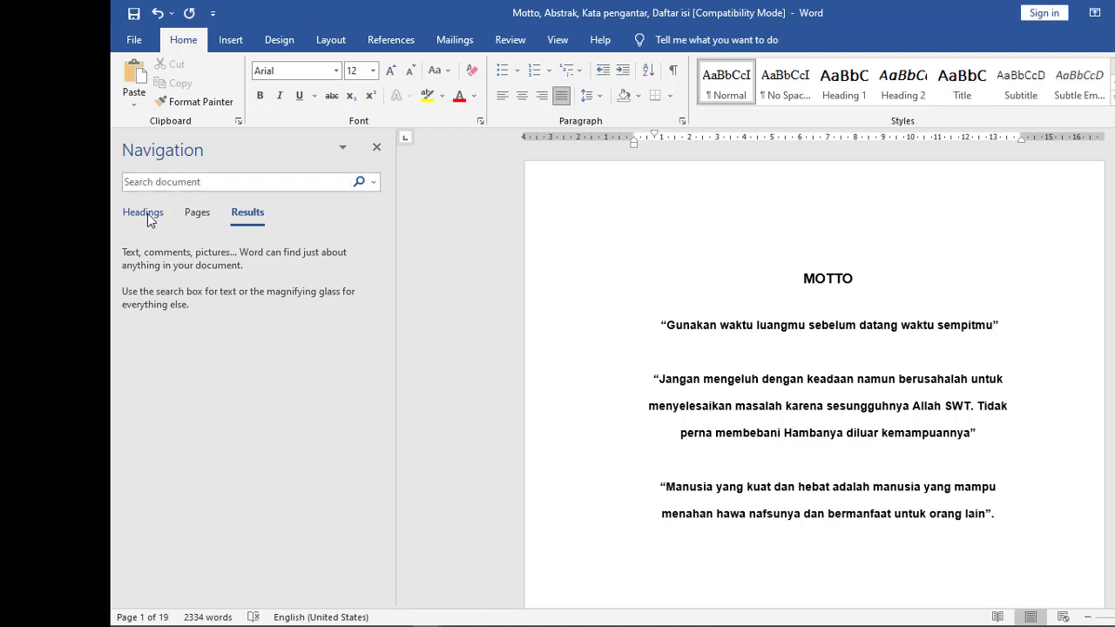
left_click(148, 216)
left_click(197, 214)
left_click(242, 218)
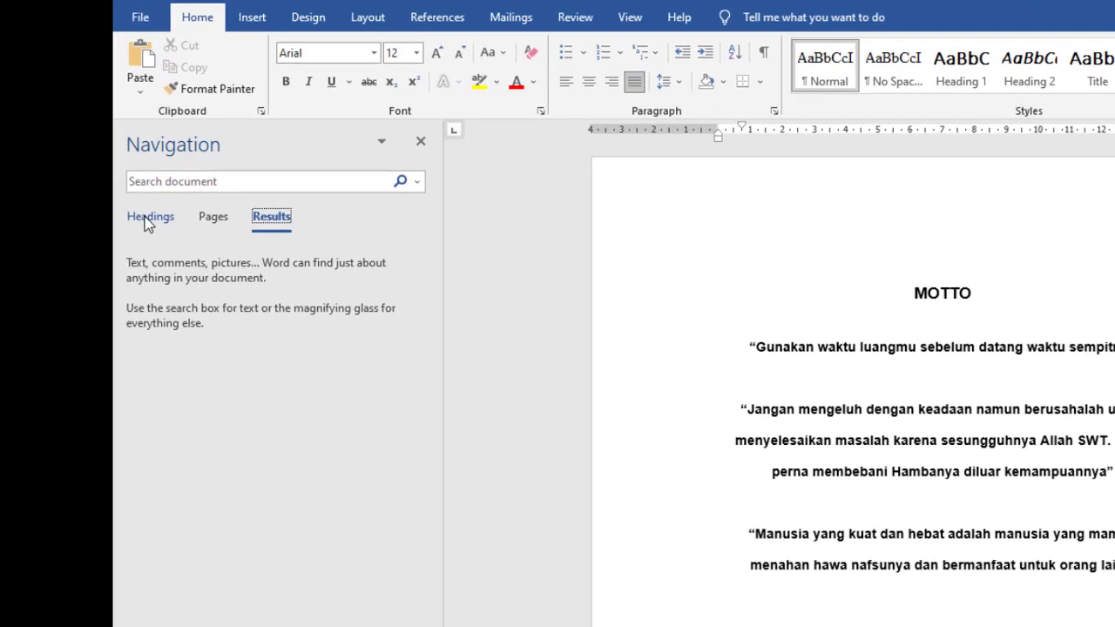
left_click(148, 221)
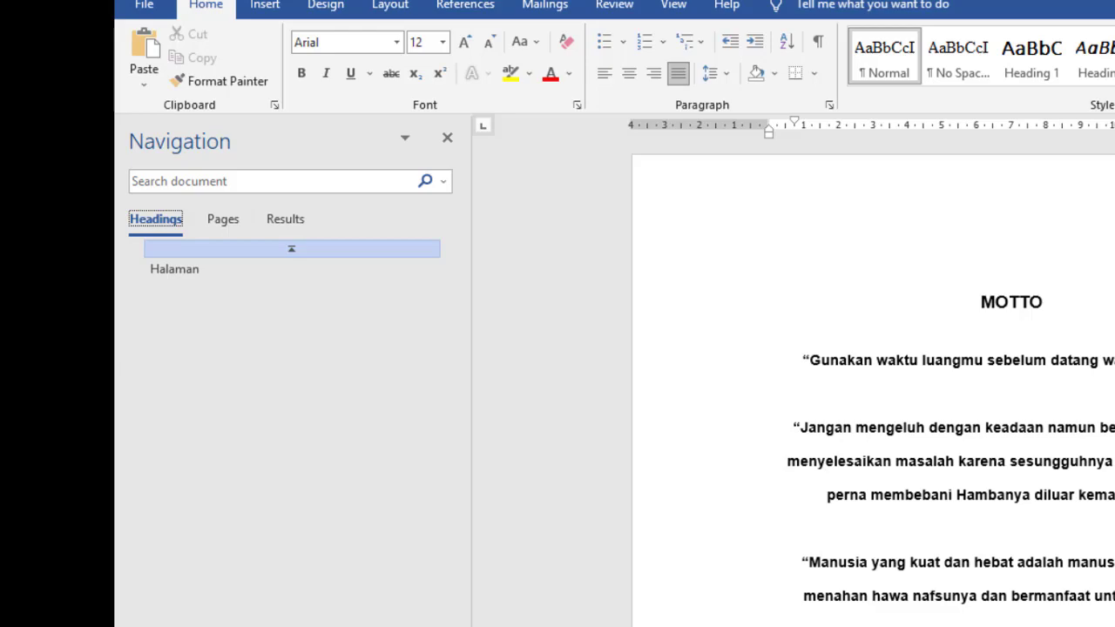
scroll(871, 383, "down", 12)
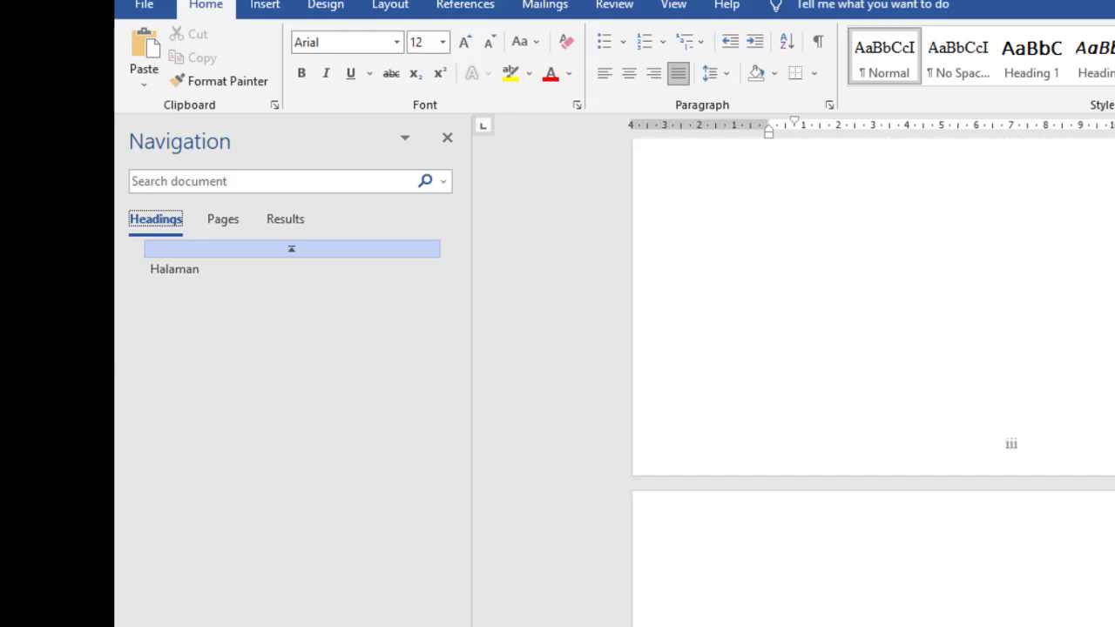
Select the MOTTO title on the MOTTO page.
scroll(872, 383, "up", 10)
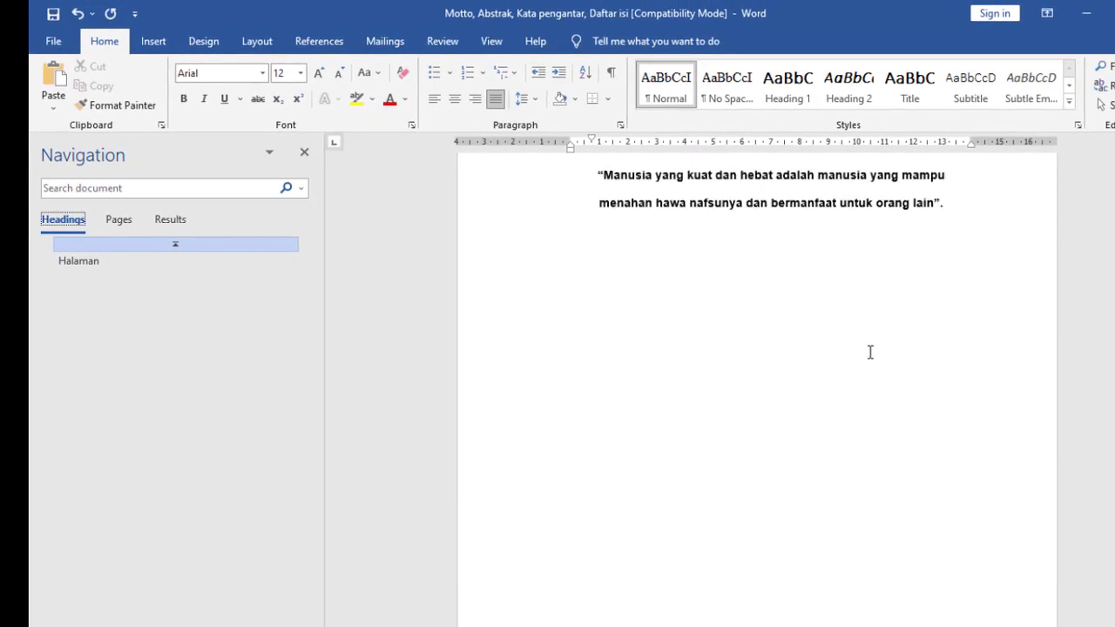
scroll(867, 352, "up", 1)
left_click(795, 284)
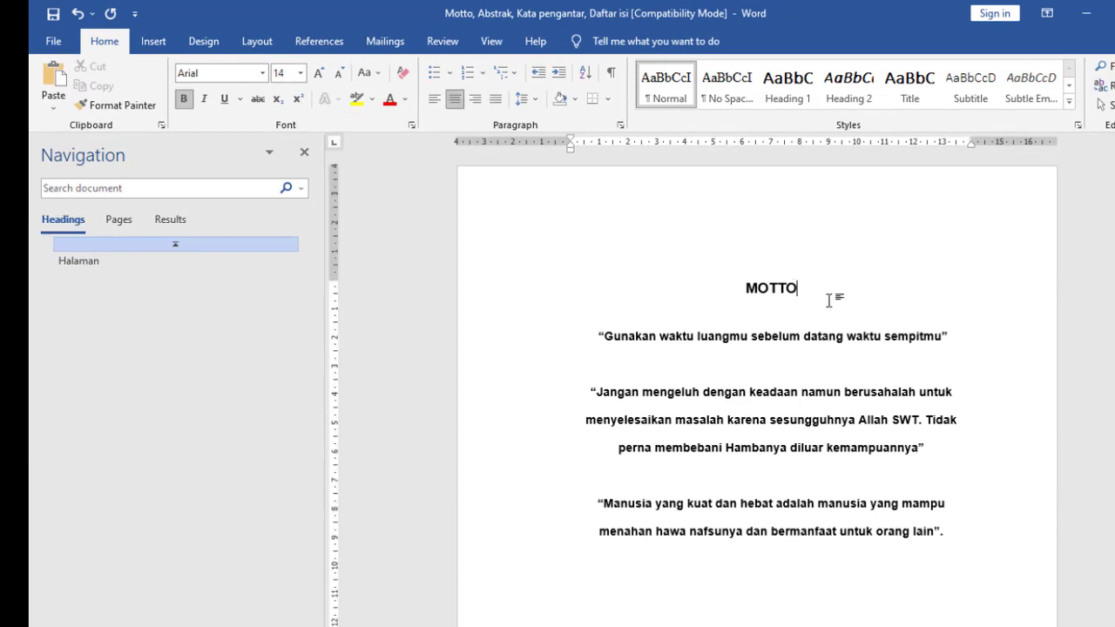
left_click_drag(800, 288, 743, 290)
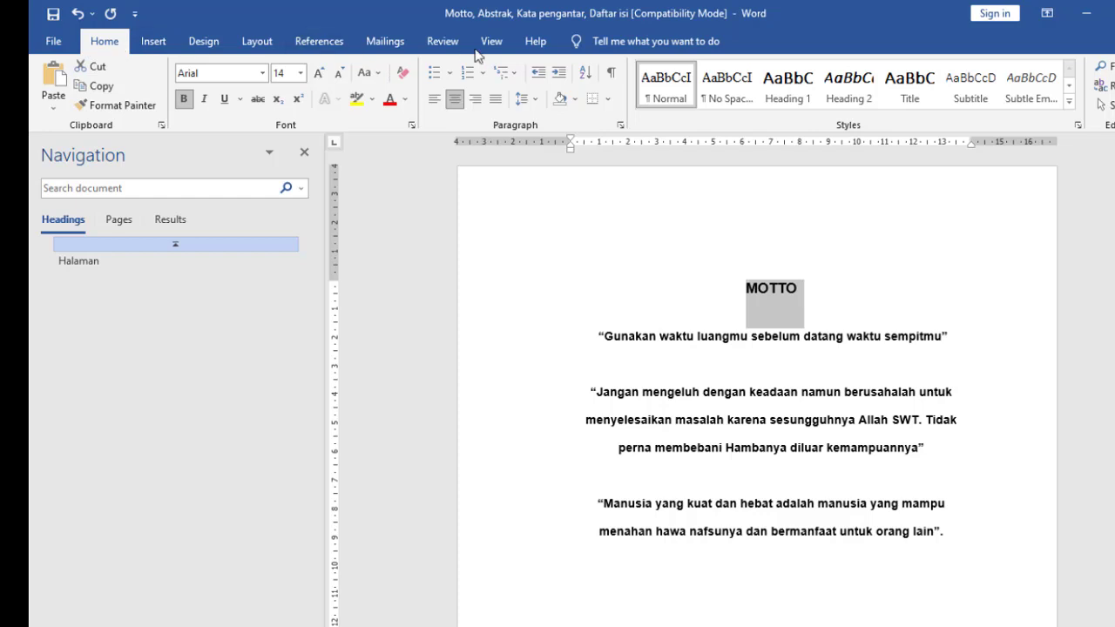
Try applying the Heading 1 style to the MOTTO title and undo it.
left_click(680, 96)
left_click(787, 91)
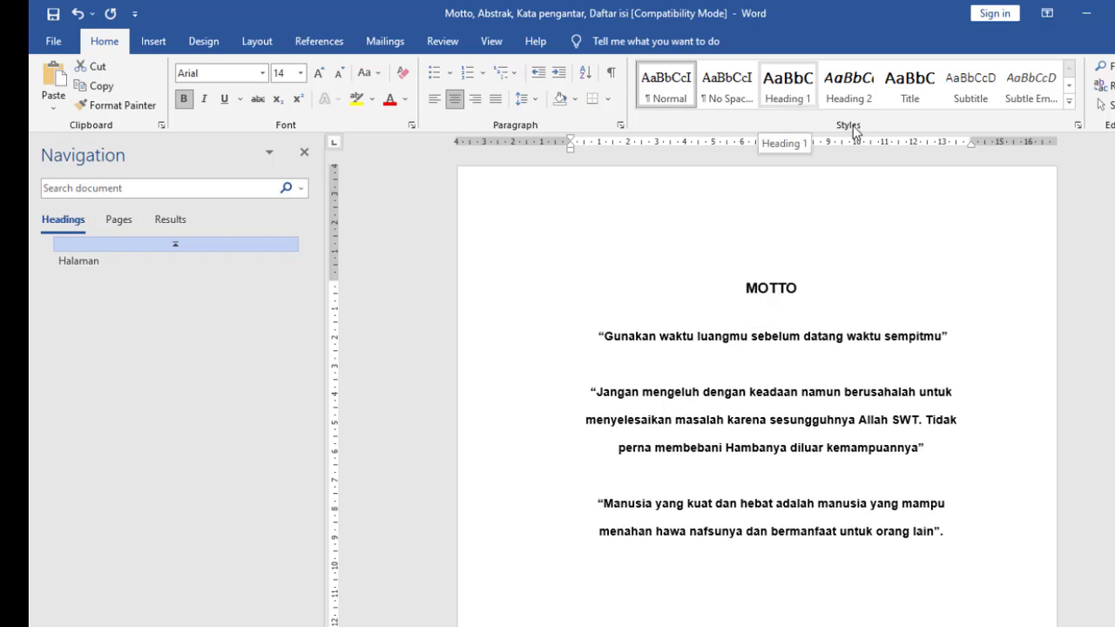
left_click(793, 97)
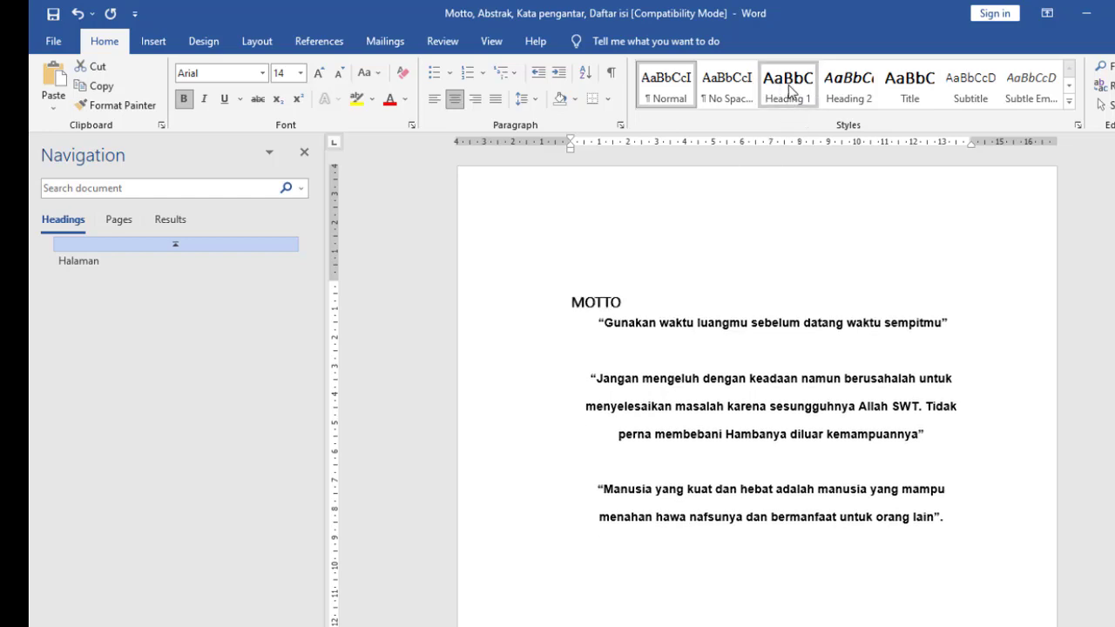
left_click(790, 90)
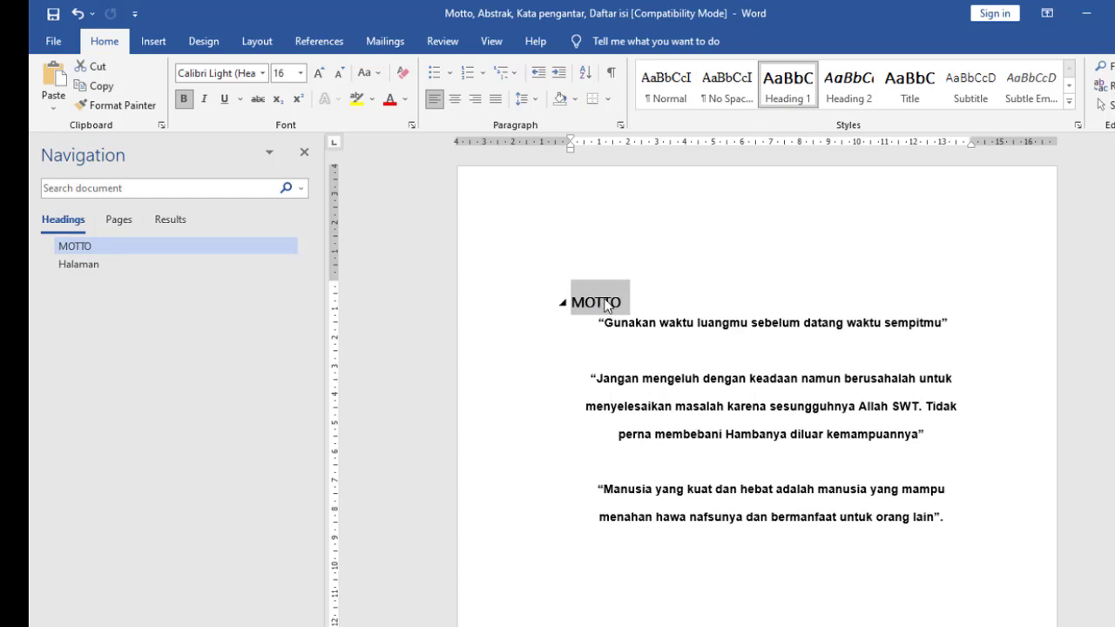
left_click(78, 13)
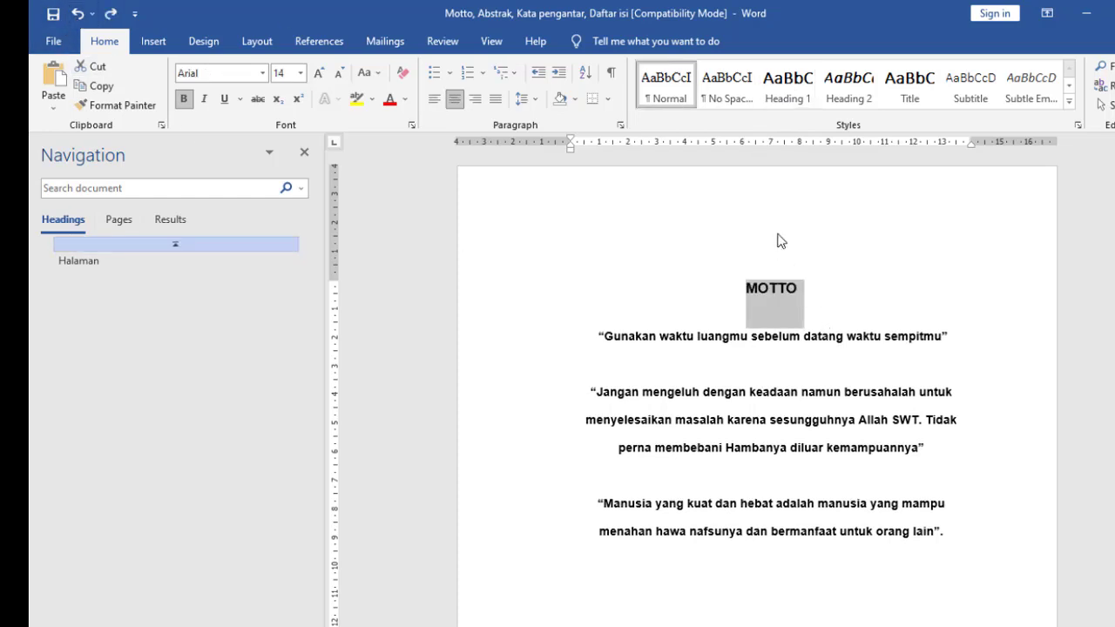
Update the Heading 1 style to match the formatting of the selected MOTTO title.
right_click(800, 90)
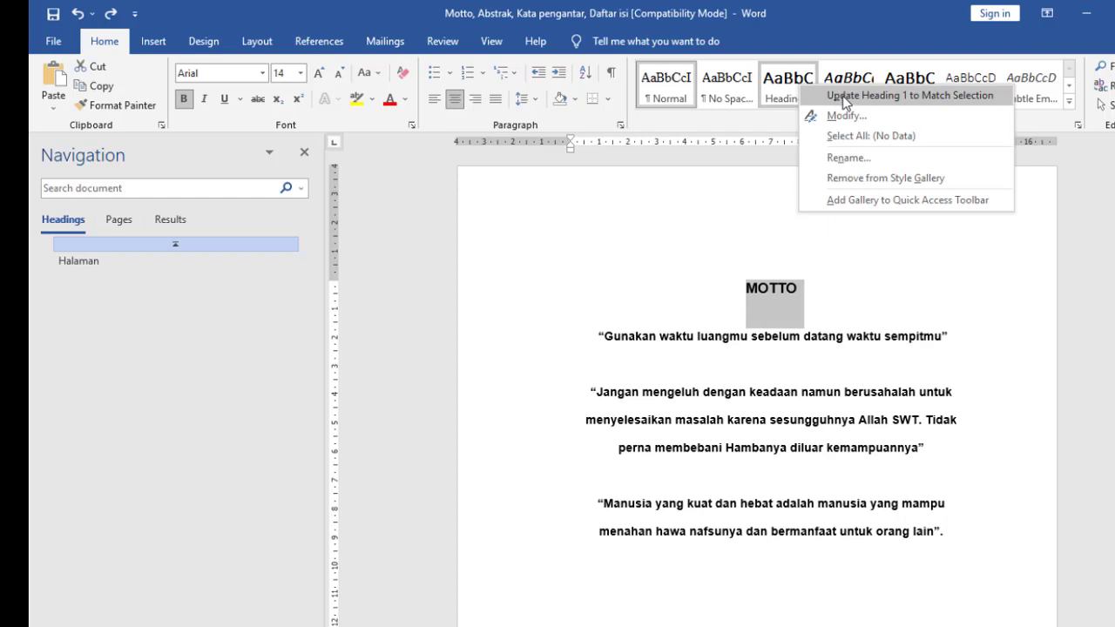
left_click(894, 98)
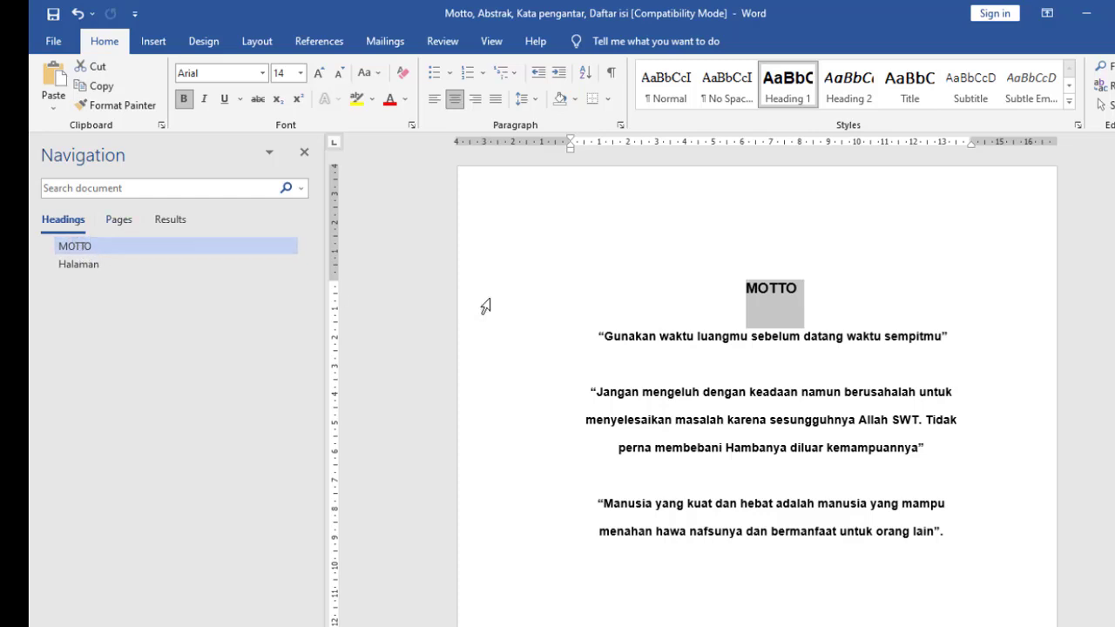
Apply Heading 1 to the ABSTRAK title and remove the extra space in front of it so it is centred.
scroll(878, 345, "down", 10)
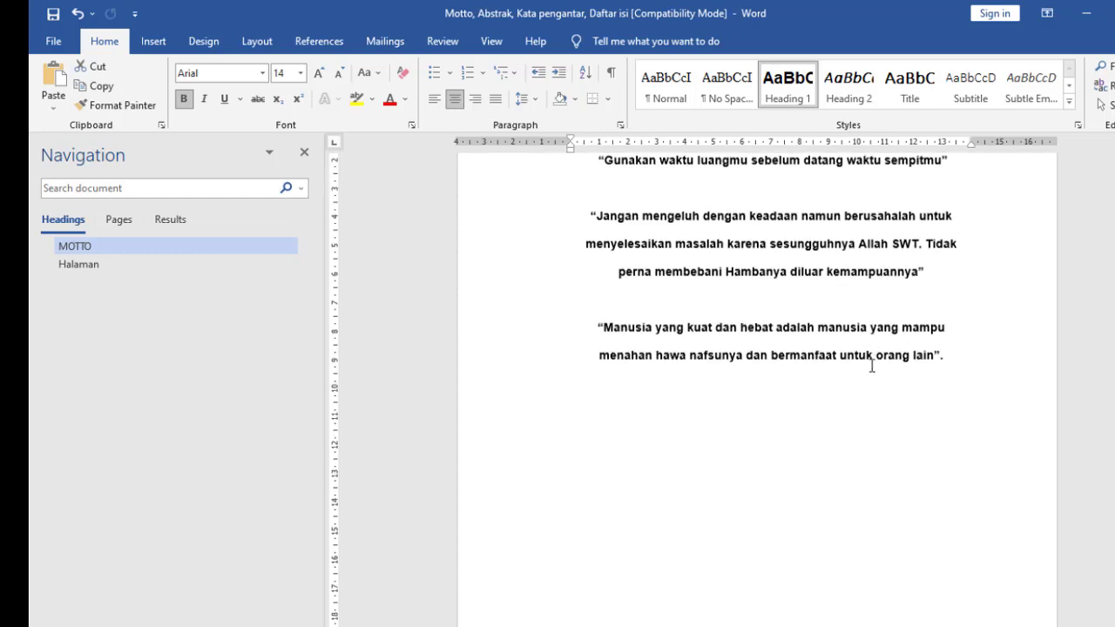
left_click(814, 367)
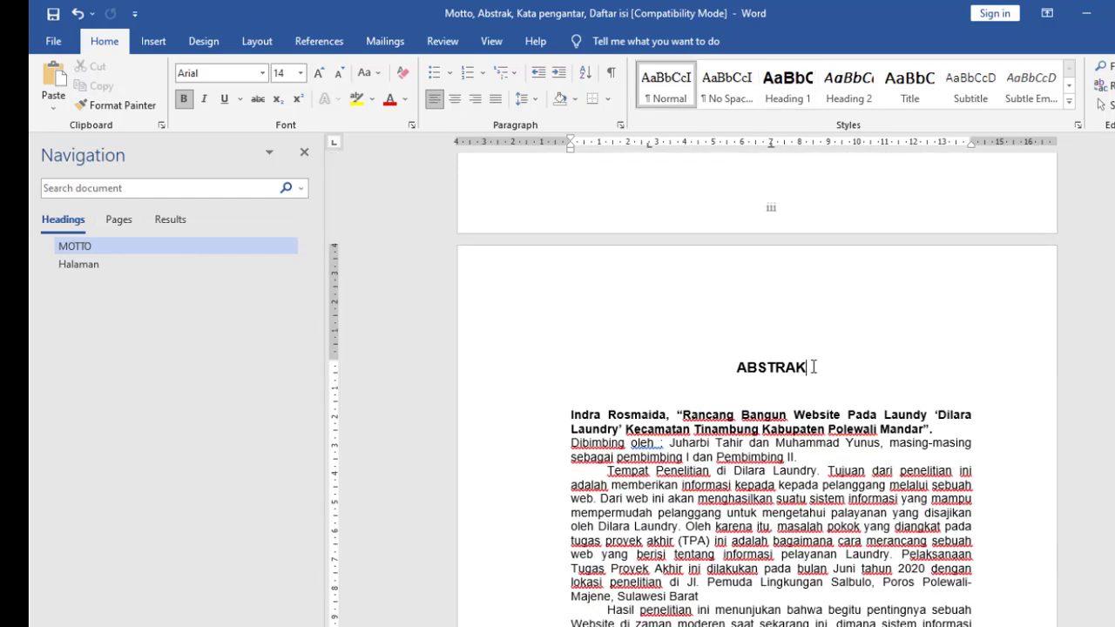
left_click(795, 94)
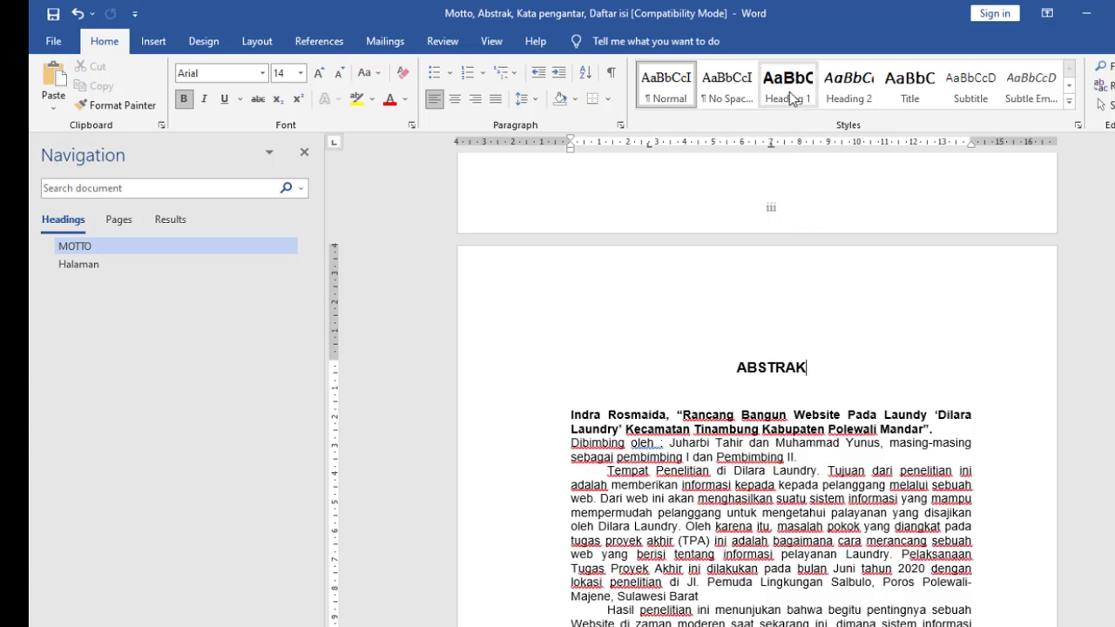
left_click(791, 94)
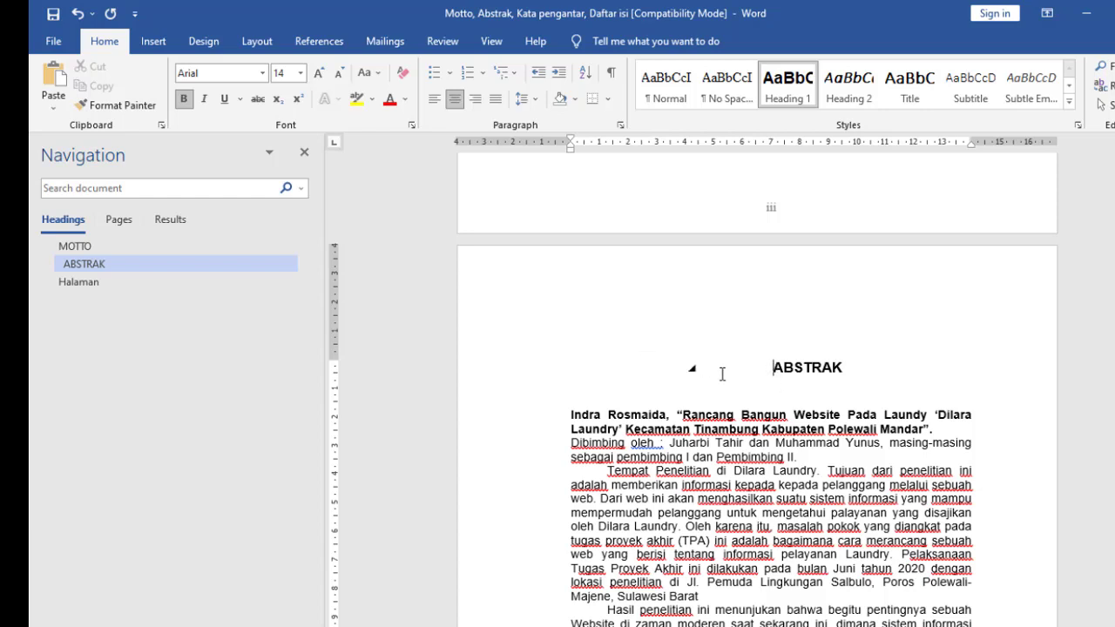
key("BackSpace")
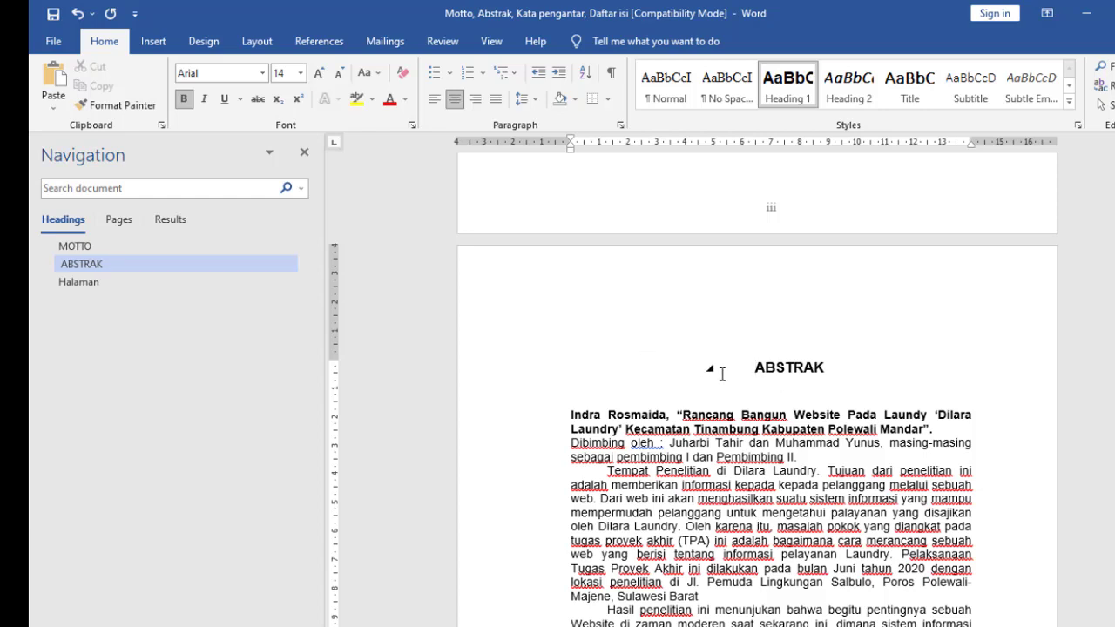
key("BackSpace")
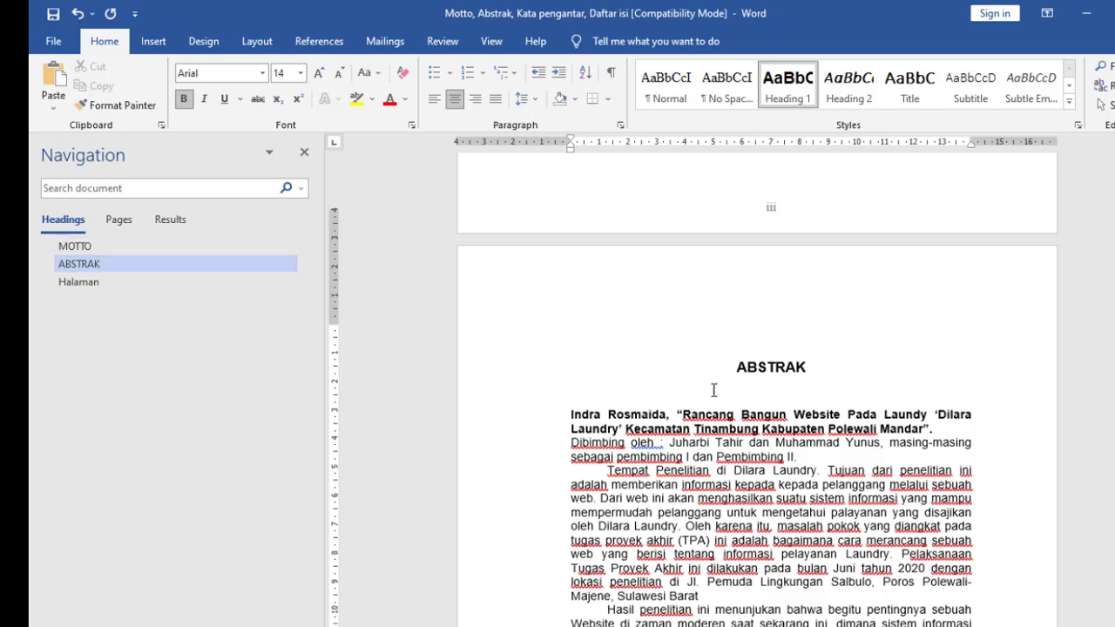
Apply the Heading 1 style to the KATA PENGANTAR title.
scroll(767, 436, "down", 10)
left_click(782, 417)
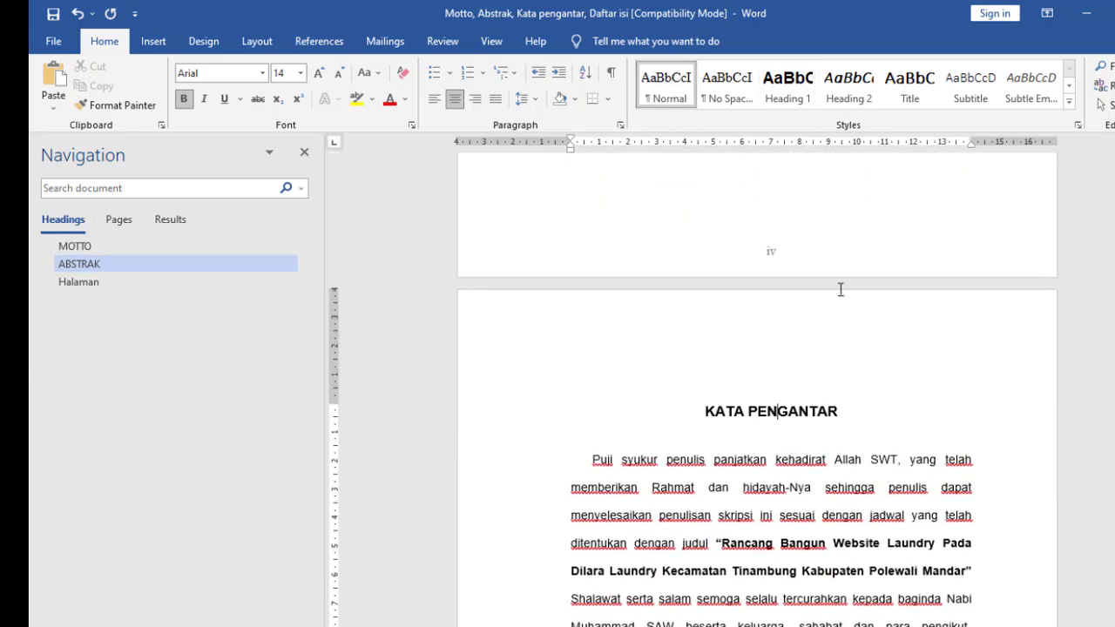
left_click(787, 82)
Apply the Heading 1 style to the DAFTAR ISI title.
scroll(842, 480, "down", 15)
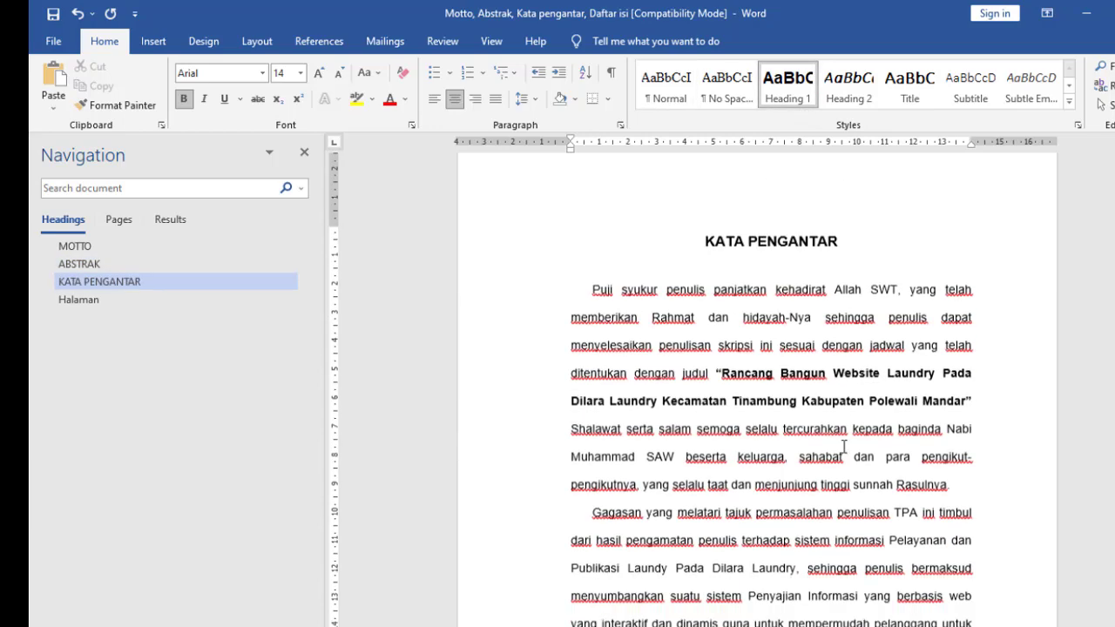
scroll(840, 493, "down", 8)
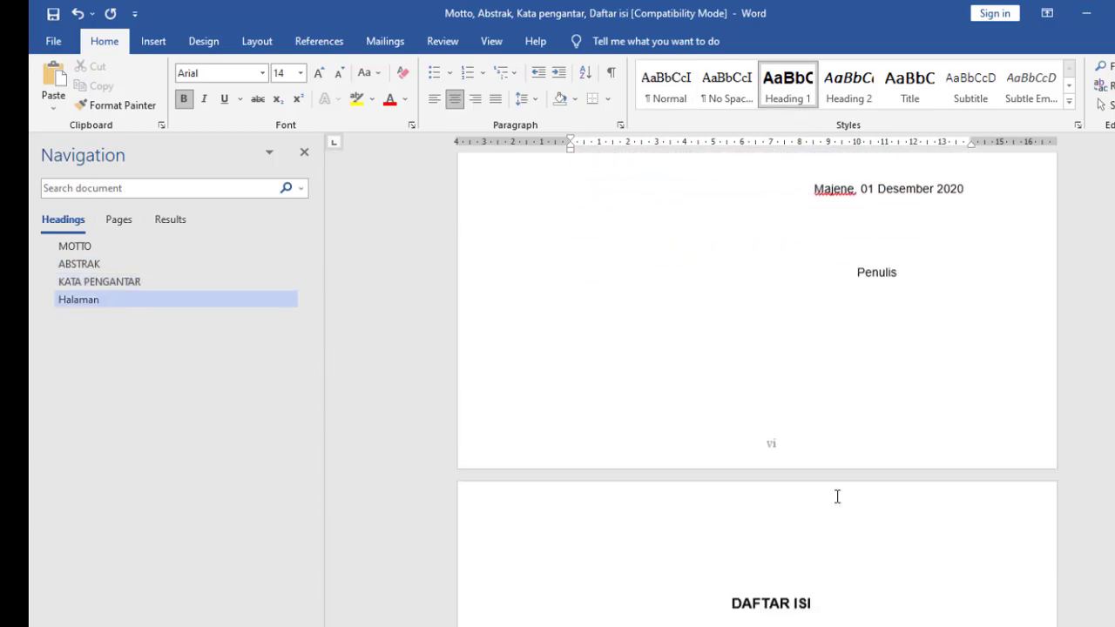
left_click(794, 285)
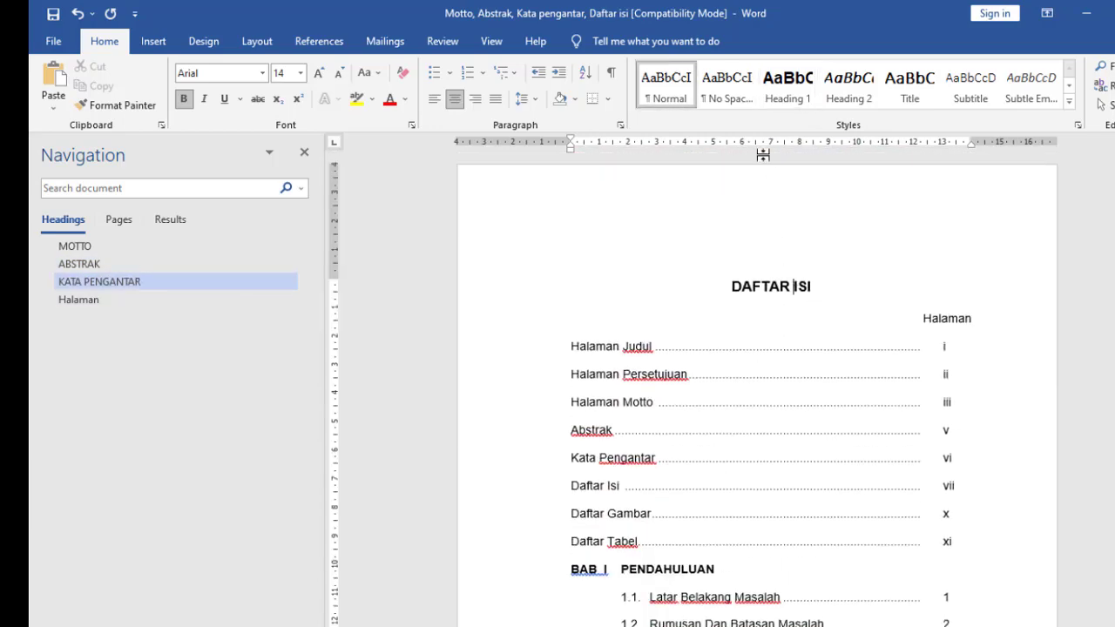
left_click(808, 98)
Apply the Heading 1 style to the BAB I title above PENDAHULUAN.
scroll(829, 450, "down", 1)
scroll(828, 450, "down", 20)
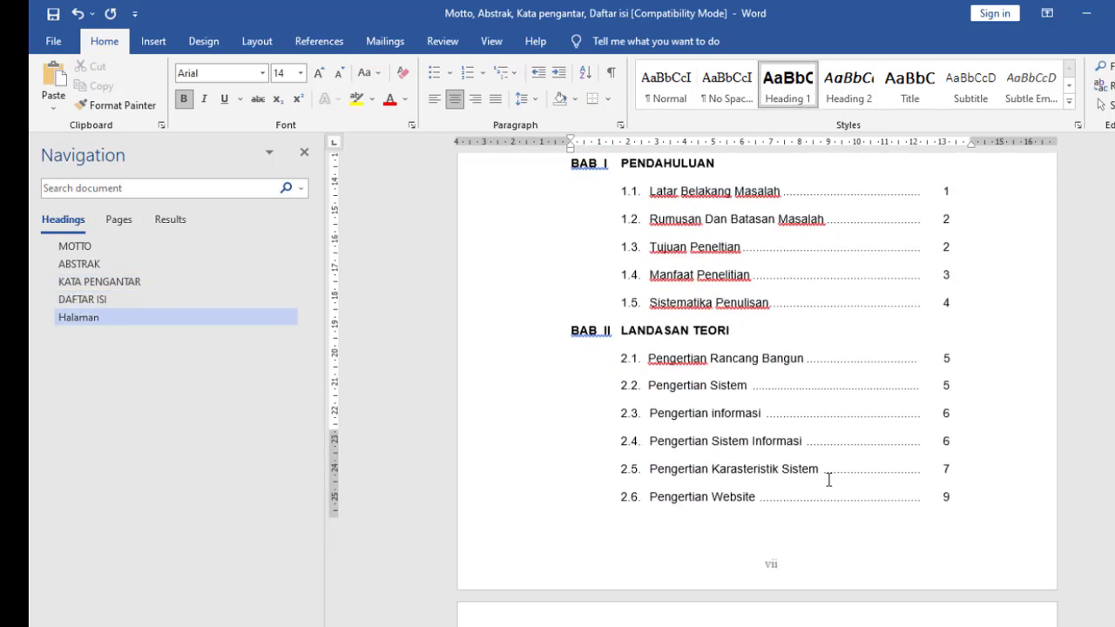
scroll(828, 518, "down", 10)
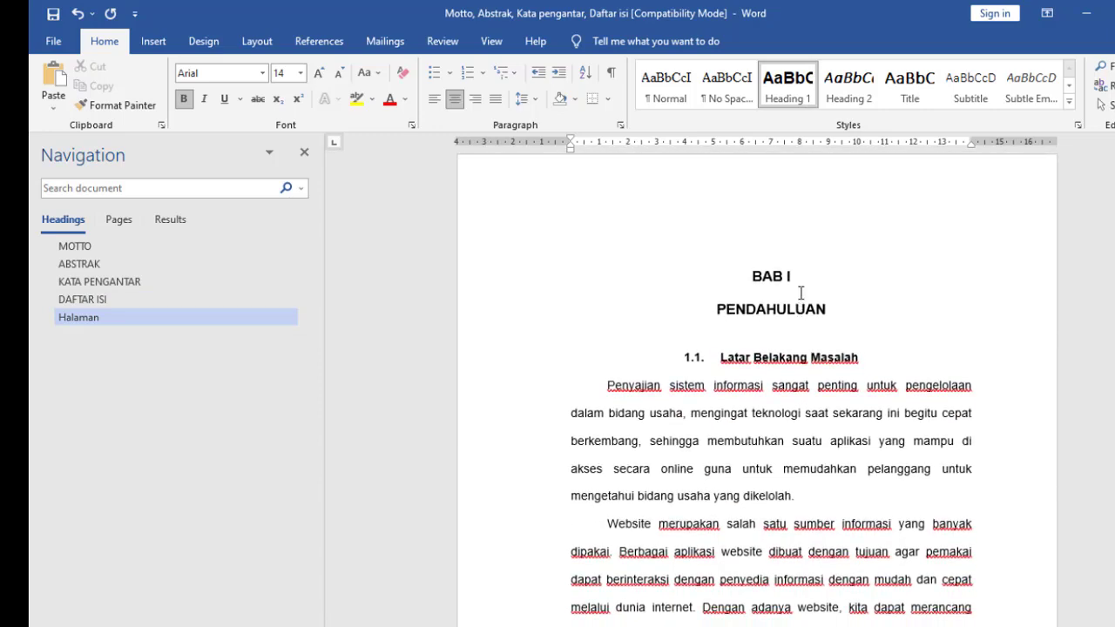
left_click(797, 272)
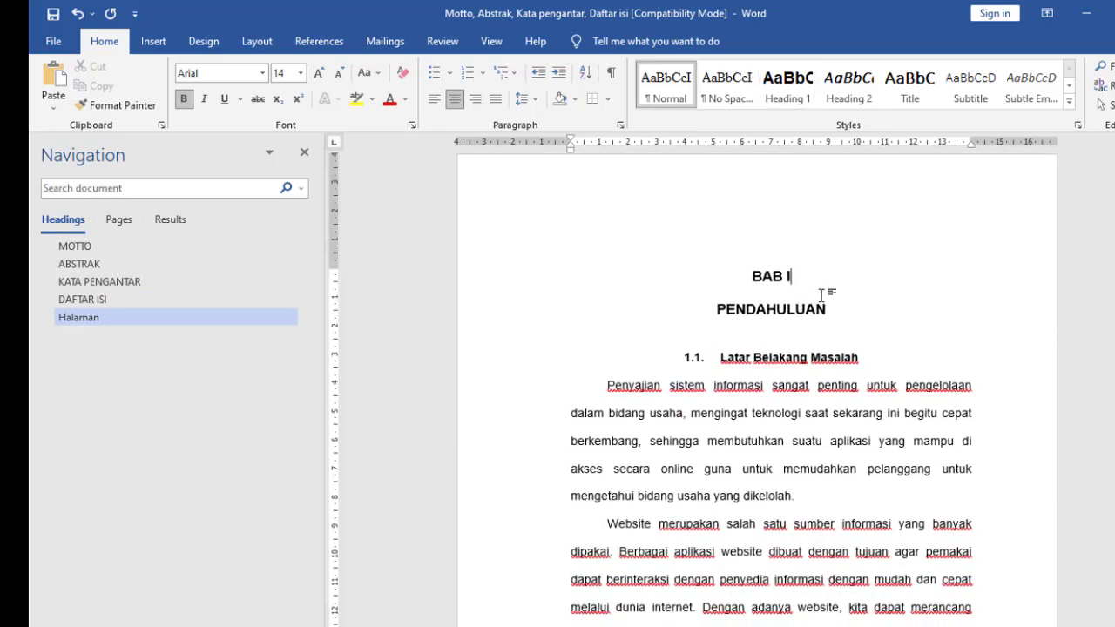
left_click(793, 99)
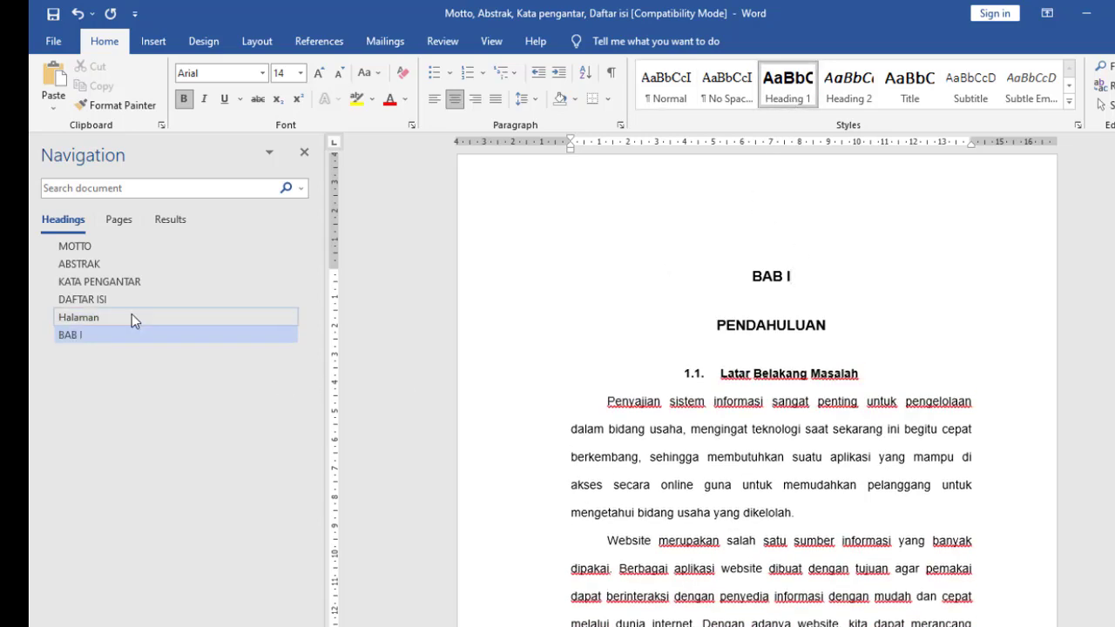
Move the Halaman heading below BAB I in the heading outline, check its pages and return to BAB I.
left_click_drag(131, 316, 131, 341)
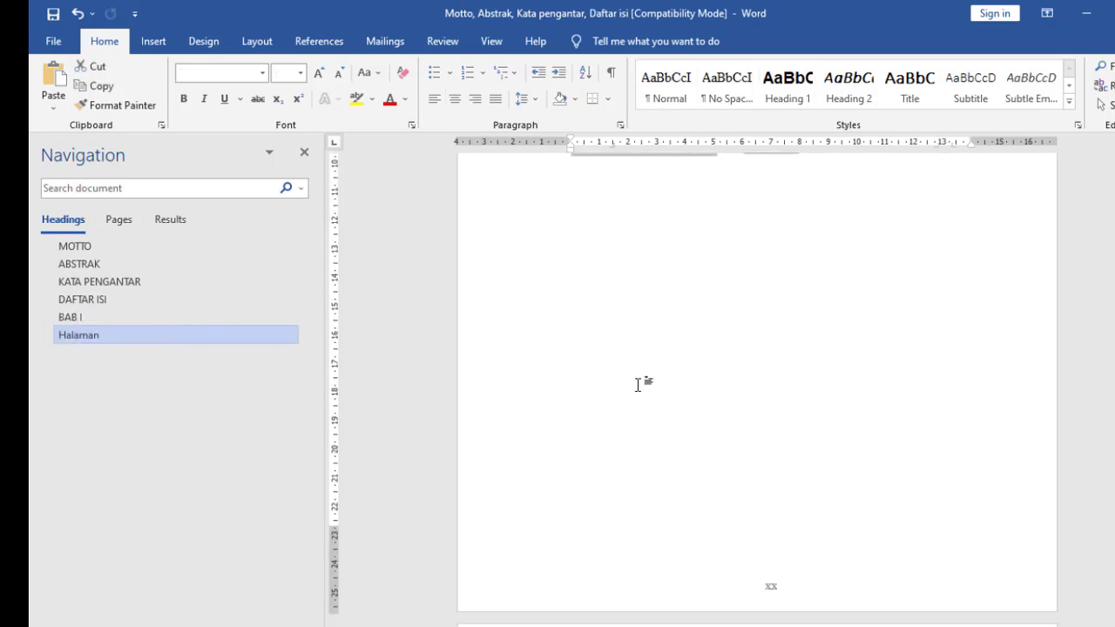
scroll(670, 383, "up", 4)
scroll(766, 401, "down", 3)
scroll(760, 440, "down", 8)
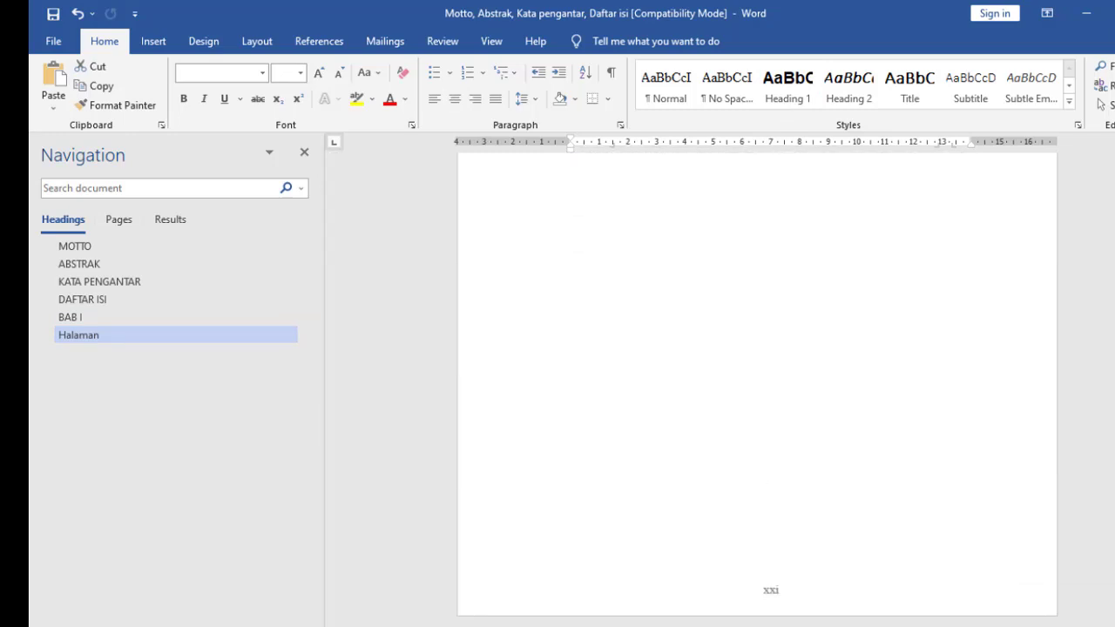
left_click(174, 319)
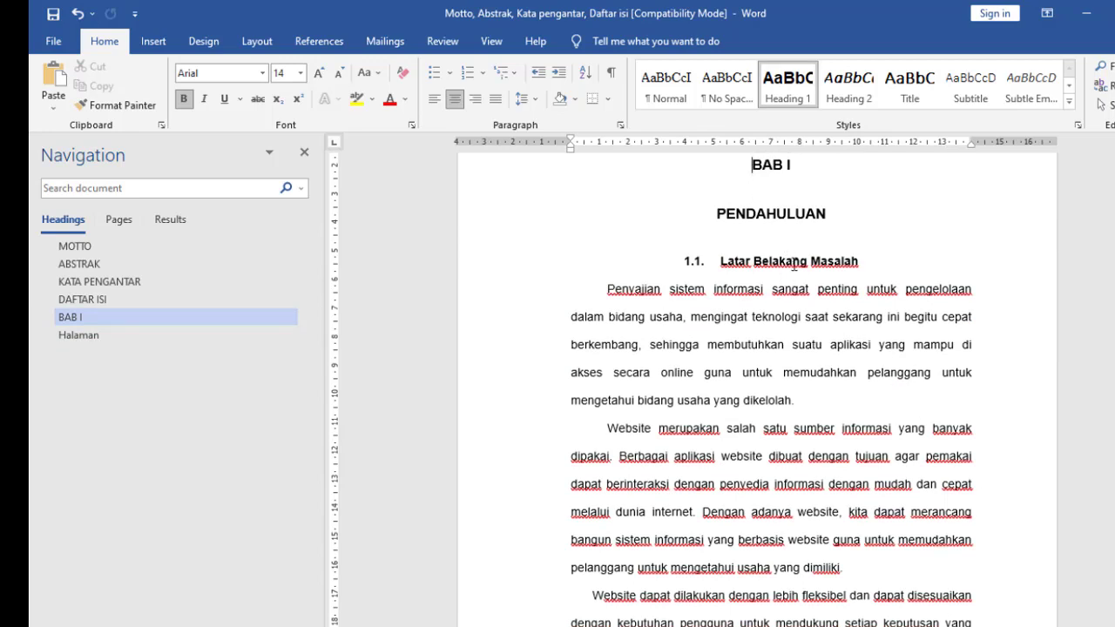
Select the 1.1. Latar Belakang Masalah subheading and update the Heading 2 style to match it.
left_click_drag(863, 261, 718, 261)
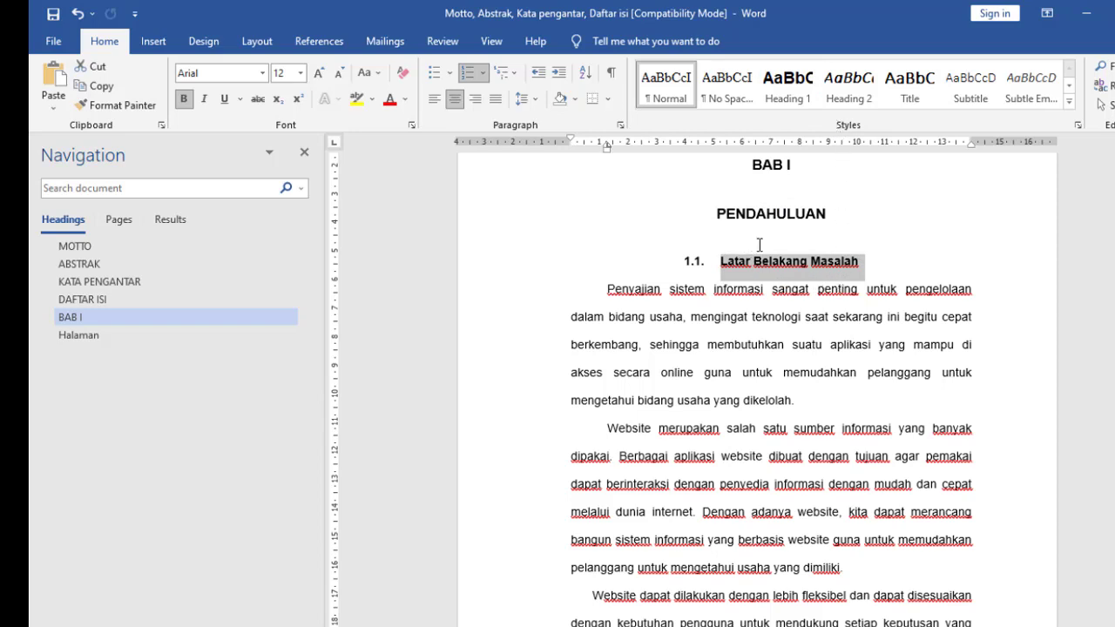
scroll(893, 233, "up", 1)
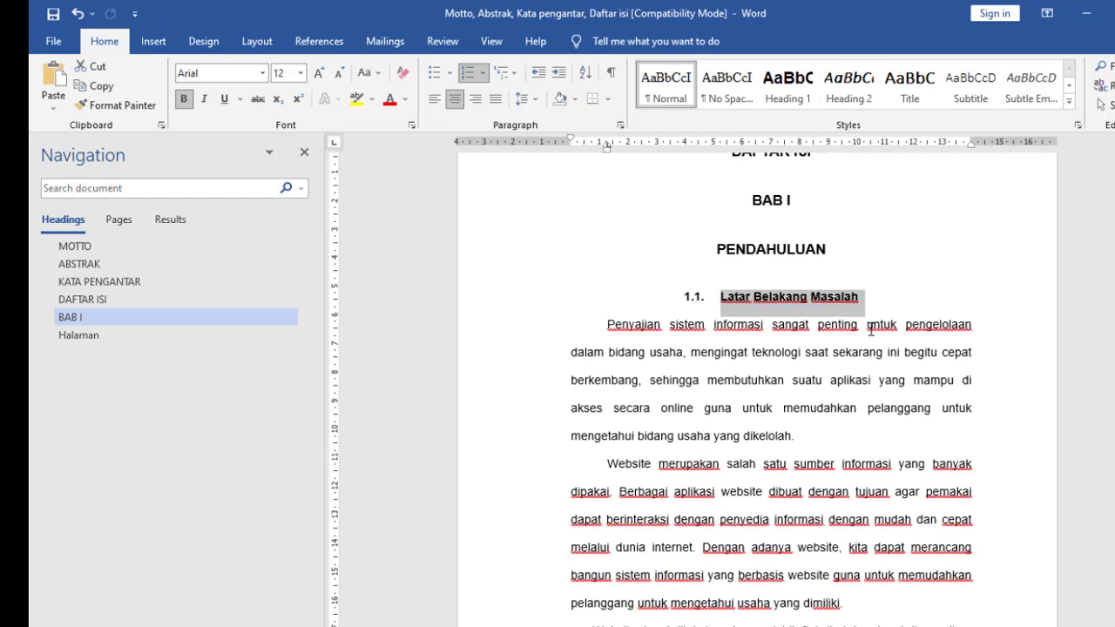
right_click(853, 89)
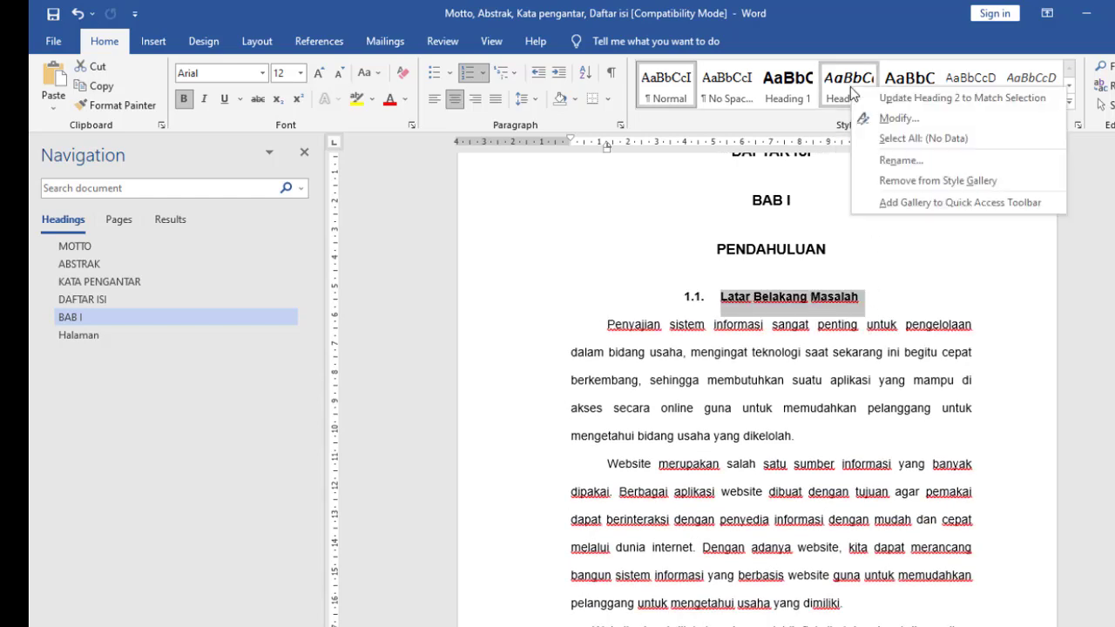
left_click(902, 99)
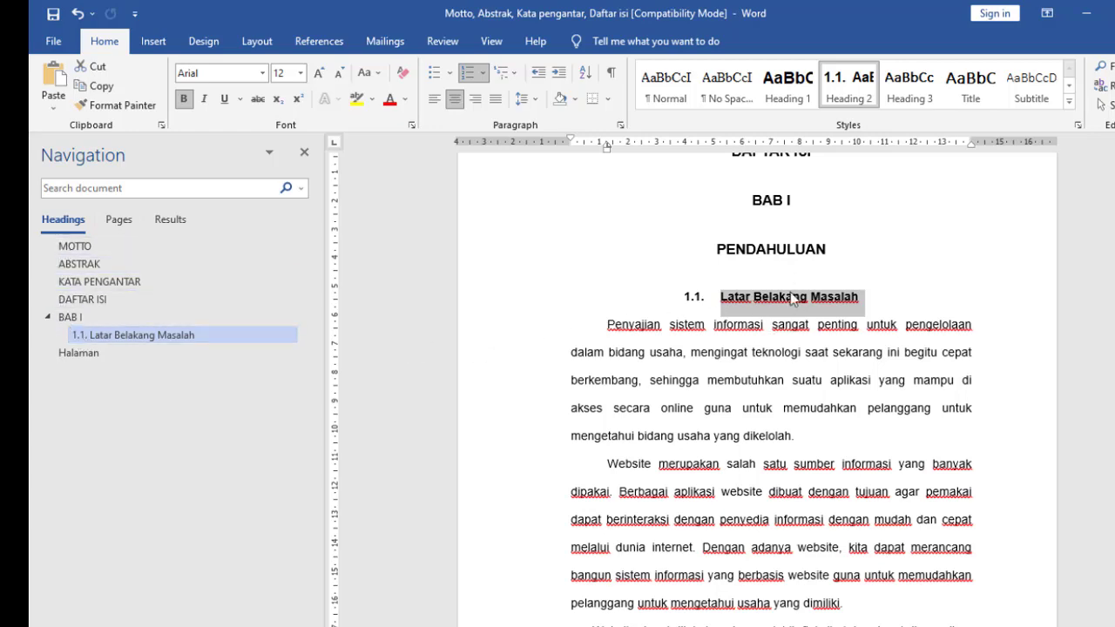
Delete the typed number 1.2 before the Rumusan dan Batasan Masalah subheading and go back to subheading 1.1.
scroll(797, 349, "down", 6)
scroll(802, 360, "down", 5)
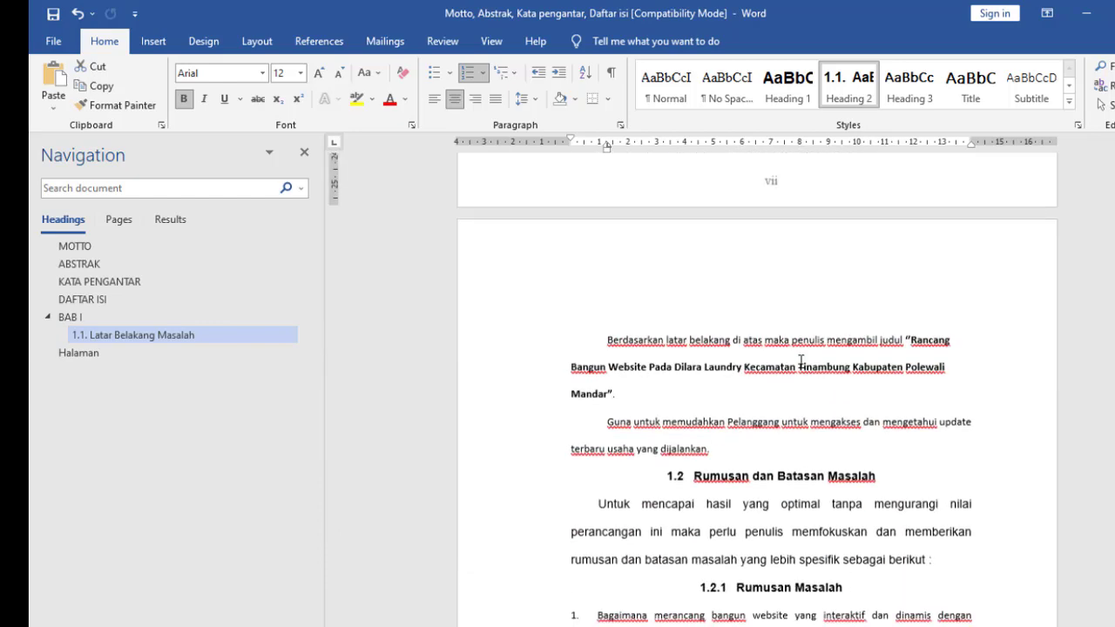
scroll(802, 355, "up", 1)
left_click(746, 333)
left_click(685, 330)
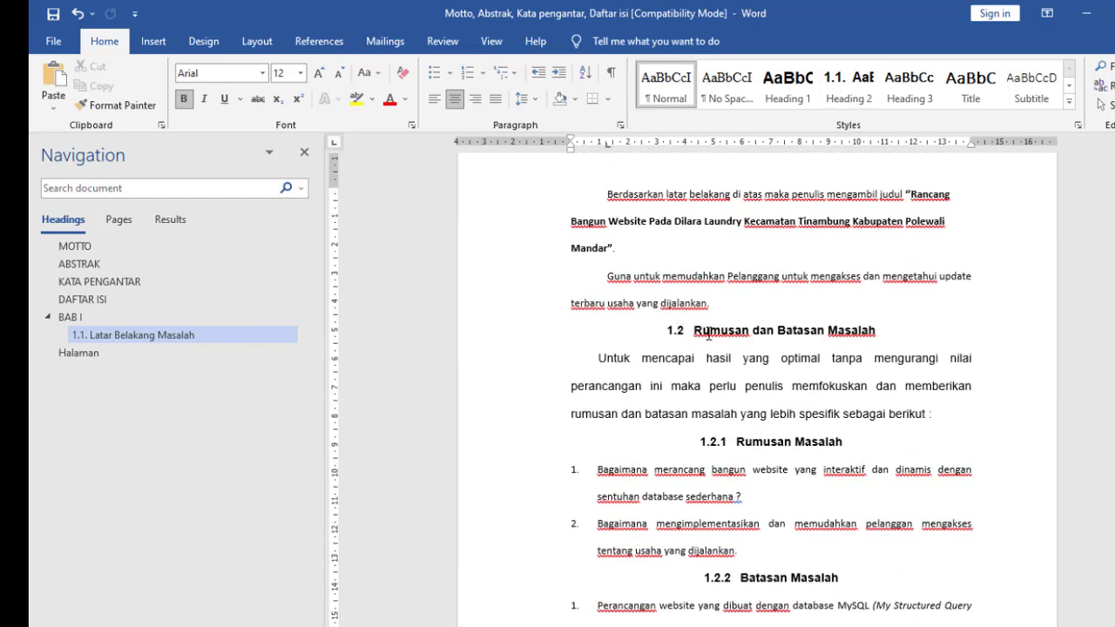
key("BackSpace")
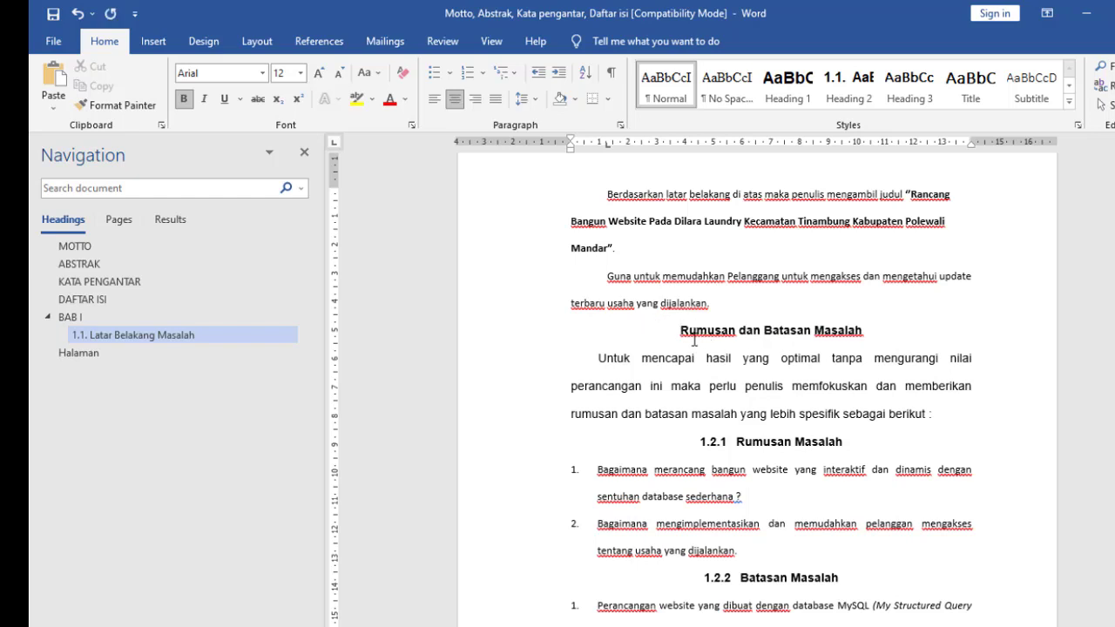
scroll(697, 365, "up", 5)
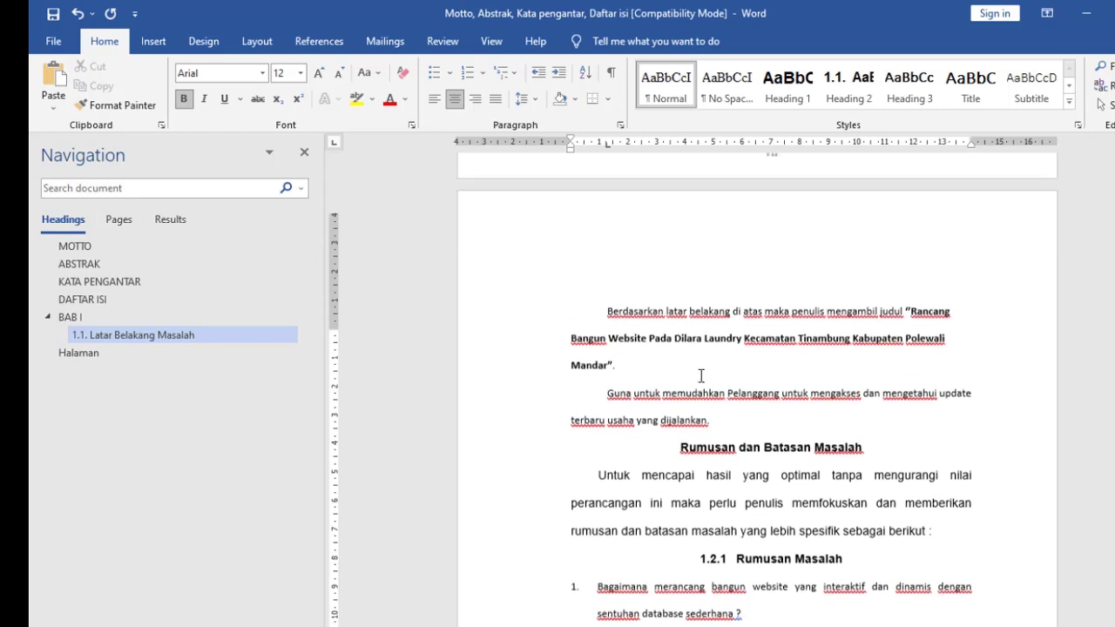
scroll(714, 451, "up", 9)
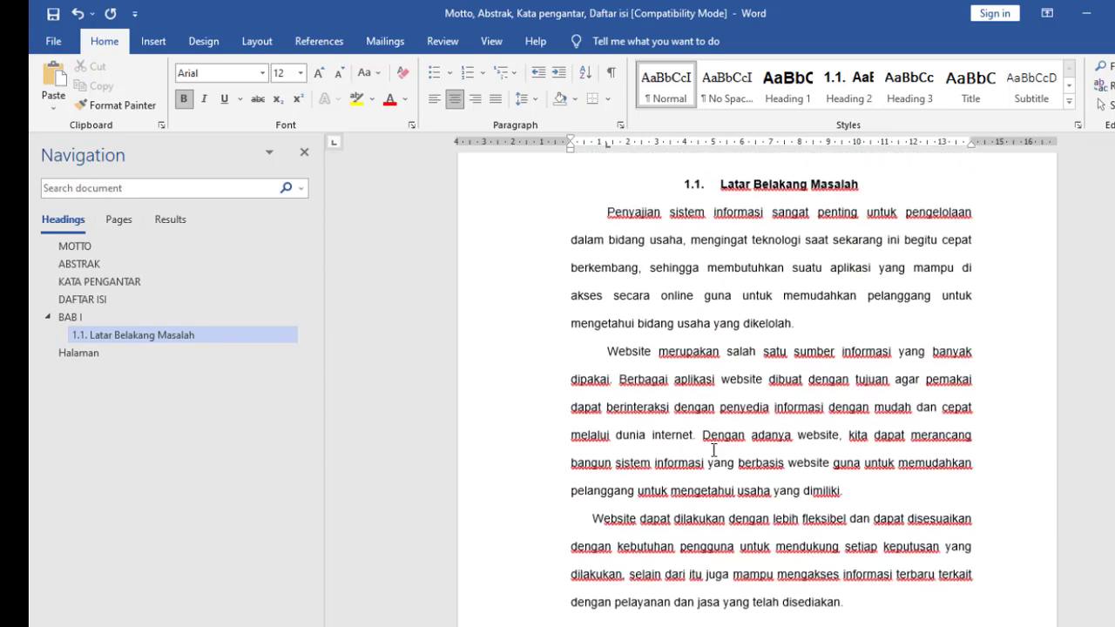
Copy the formatting of subheading 1.1 Latar Belakang Masalah onto the Rumusan dan Batasan Masalah subheading and make that subheading bold.
left_click(722, 297)
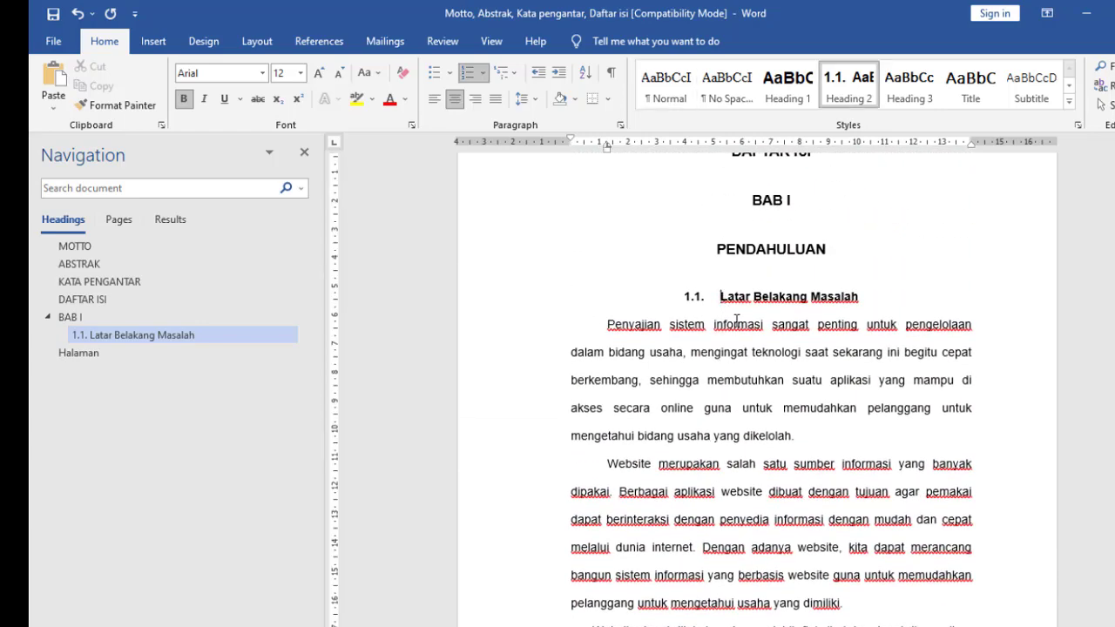
left_click(131, 106)
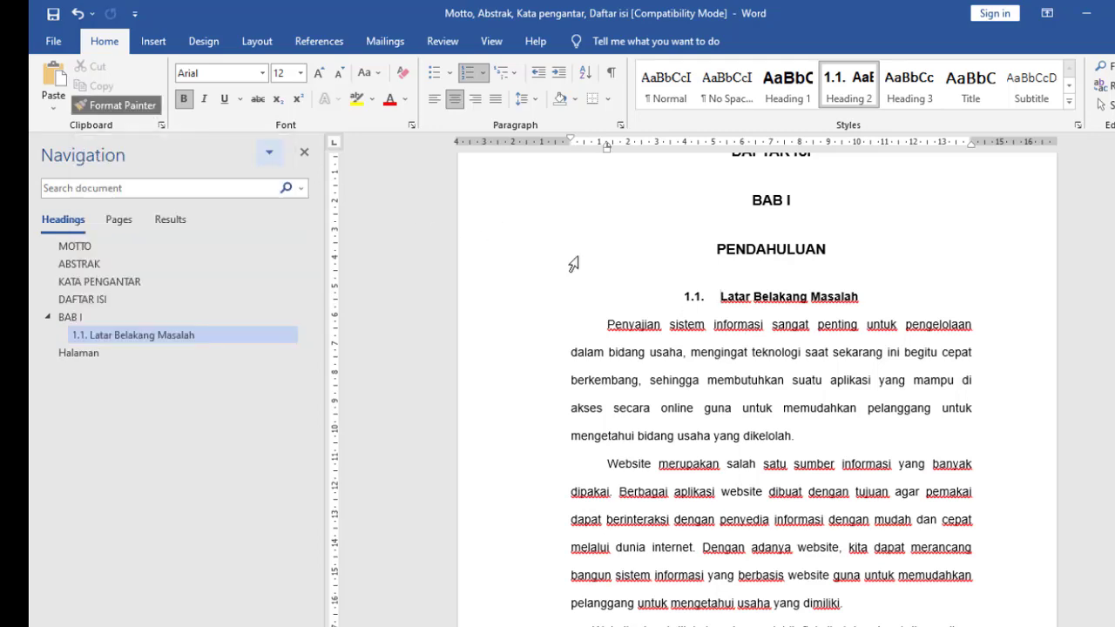
scroll(846, 406, "down", 10)
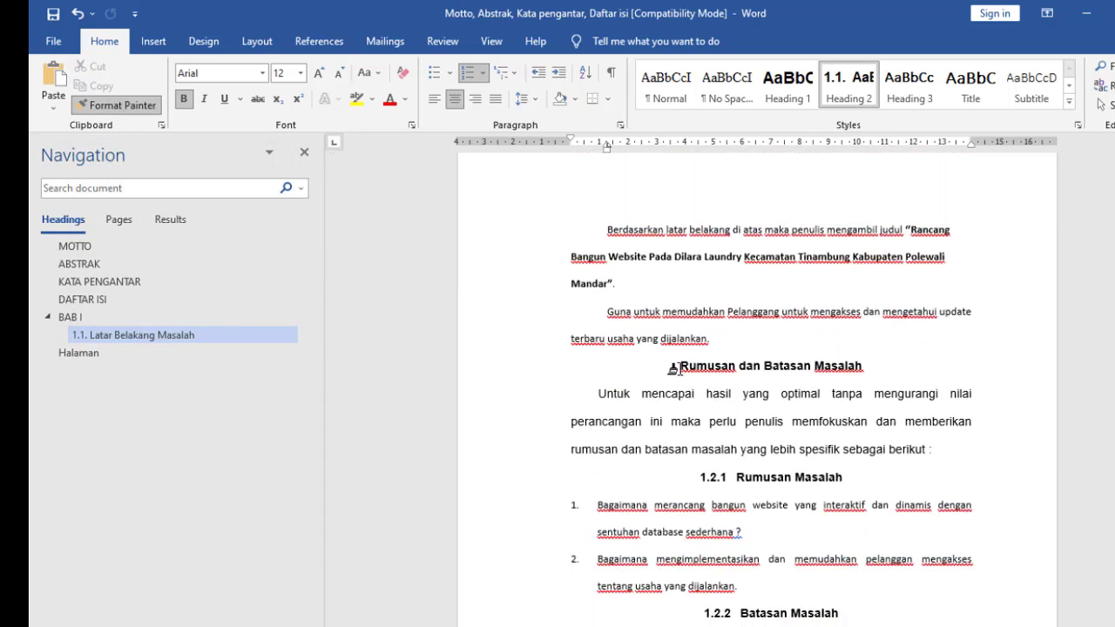
left_click(677, 368)
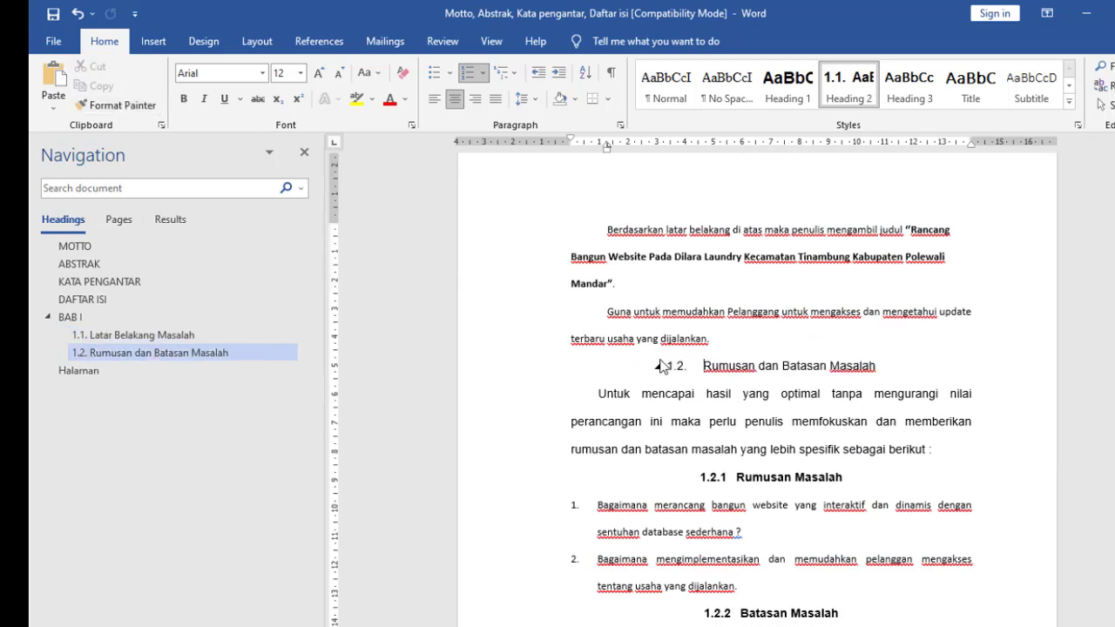
left_click_drag(874, 366, 703, 367)
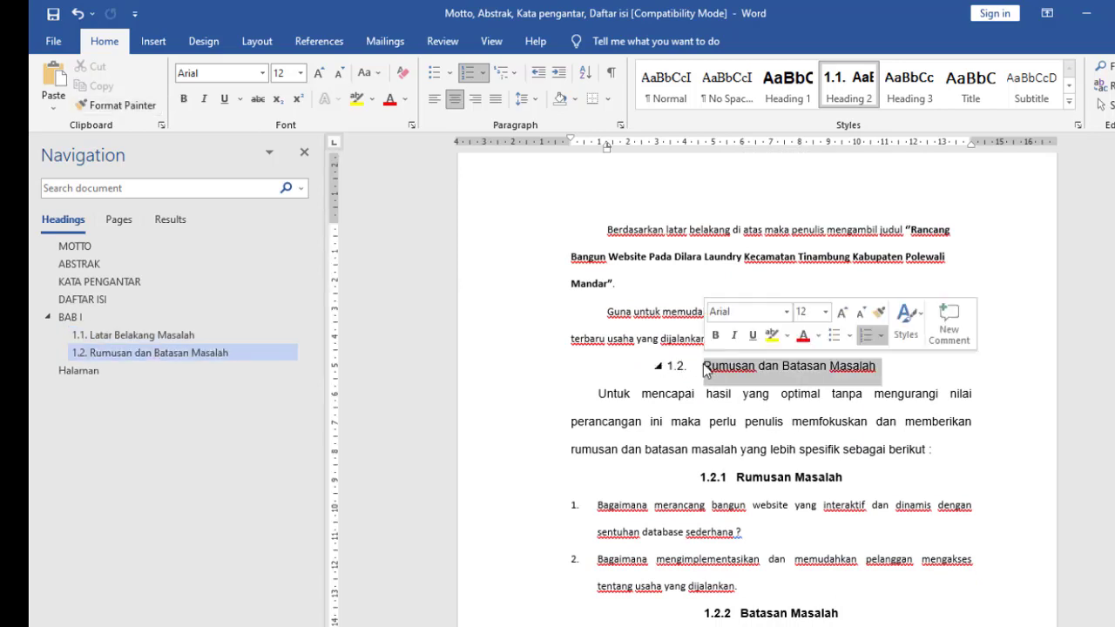
left_click(183, 98)
Turn the bold formatting of the Latar Belakang Masalah subheading off and back on.
scroll(823, 430, "up", 8)
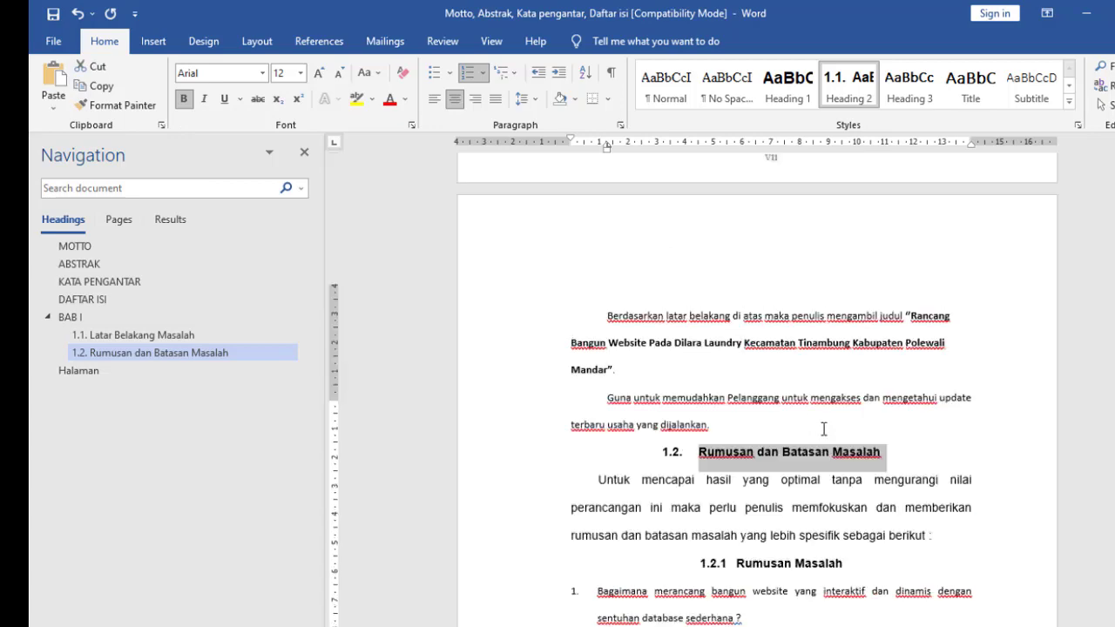
scroll(823, 429, "up", 4)
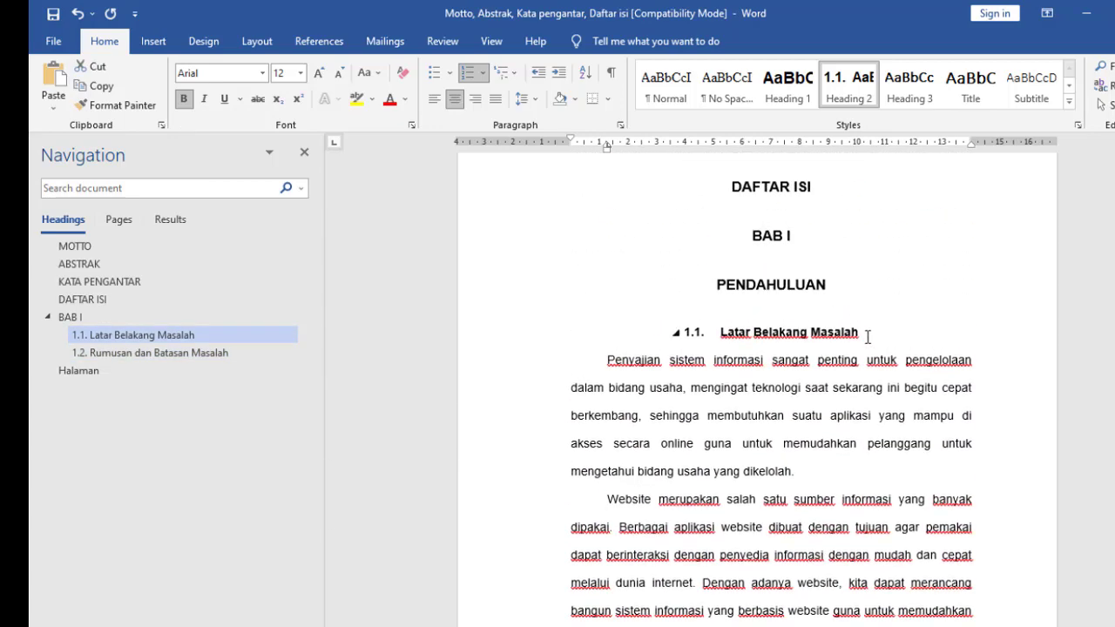
left_click_drag(867, 333, 720, 333)
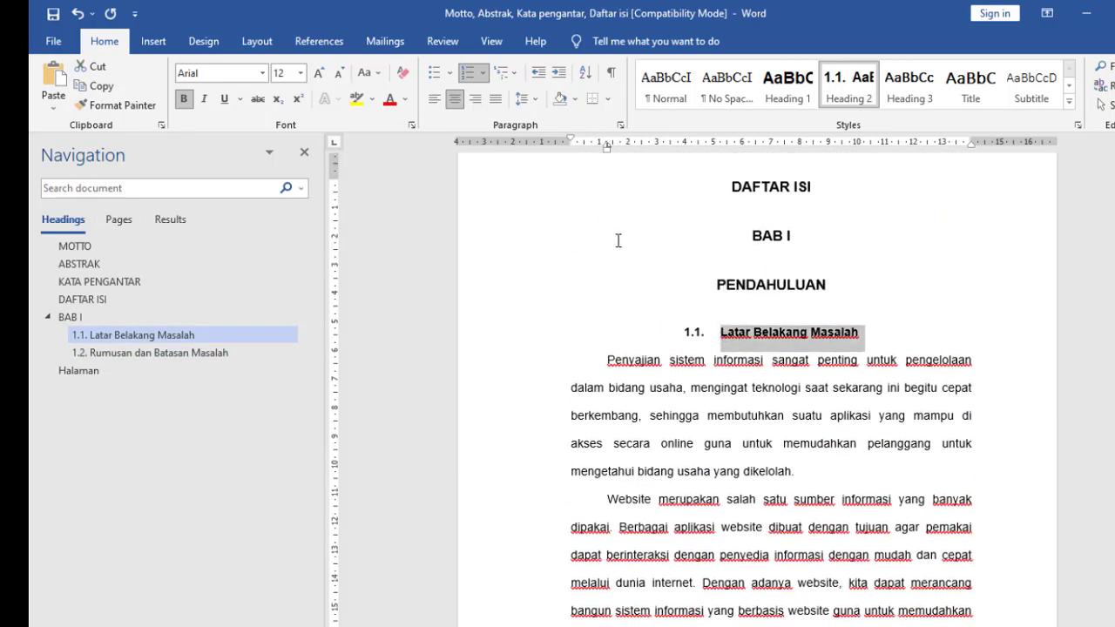
left_click(183, 98)
left_click(183, 99)
scroll(802, 366, "down", 5)
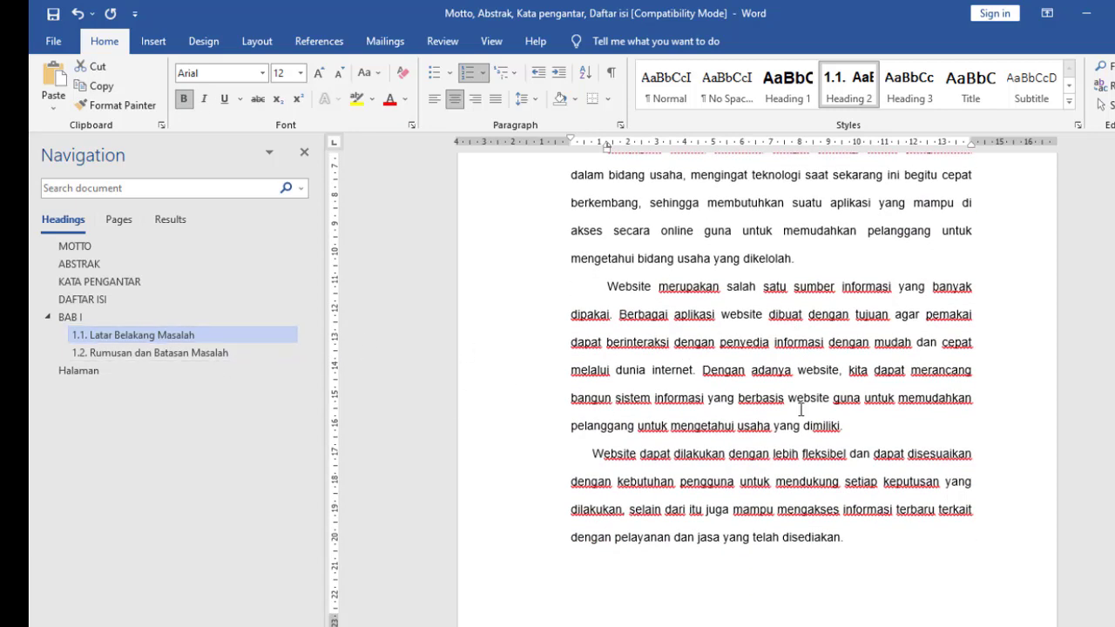
Review the subheadings from Rumusan dan Batasan Masalah to the end of BAB I, and return to subheading 1.2.
scroll(801, 410, "down", 12)
left_click(833, 403)
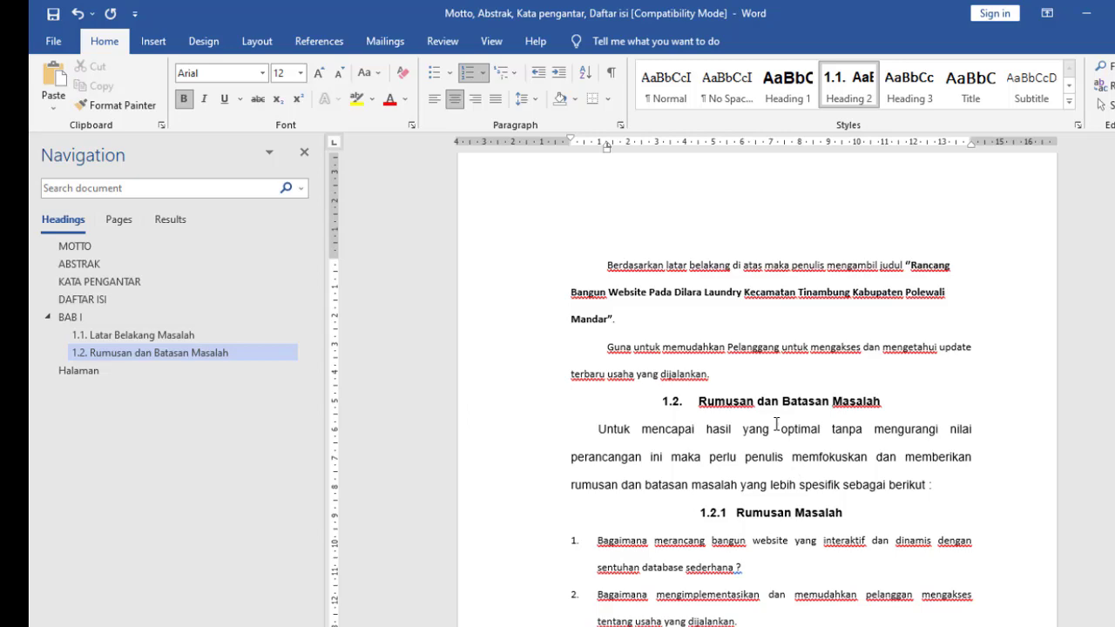
scroll(777, 427, "down", 20)
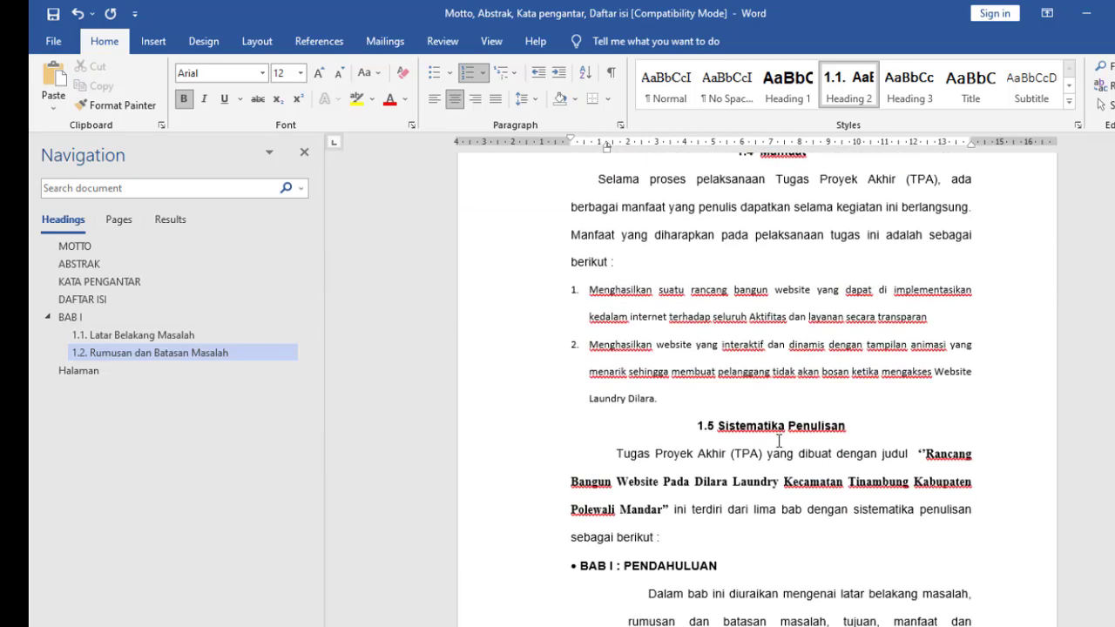
scroll(779, 444, "down", 20)
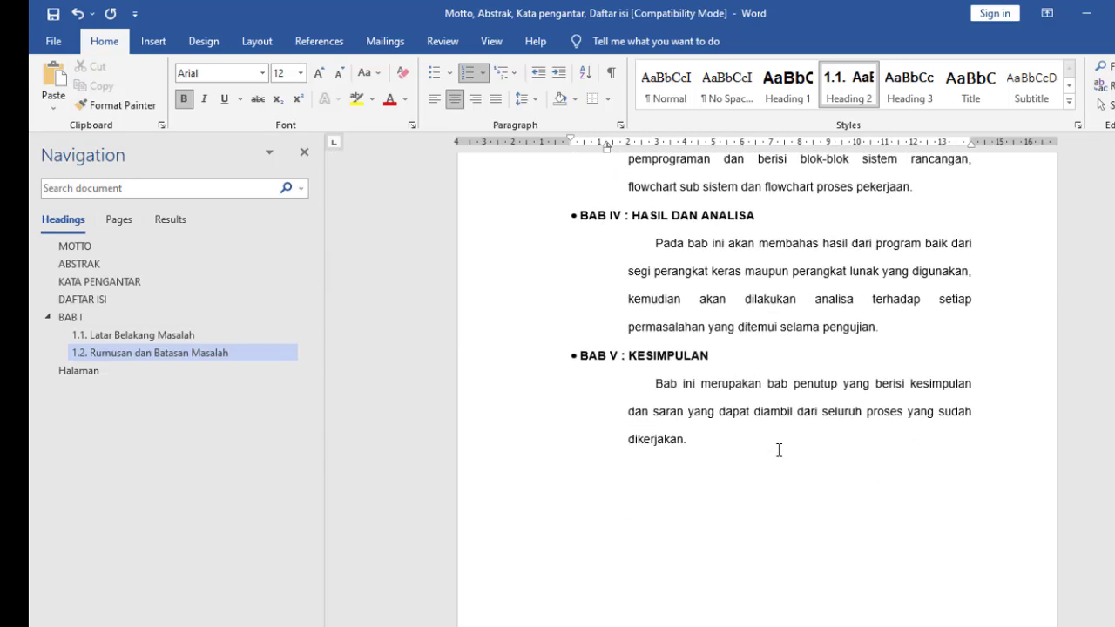
scroll(772, 438, "up", 5)
scroll(773, 437, "down", 5)
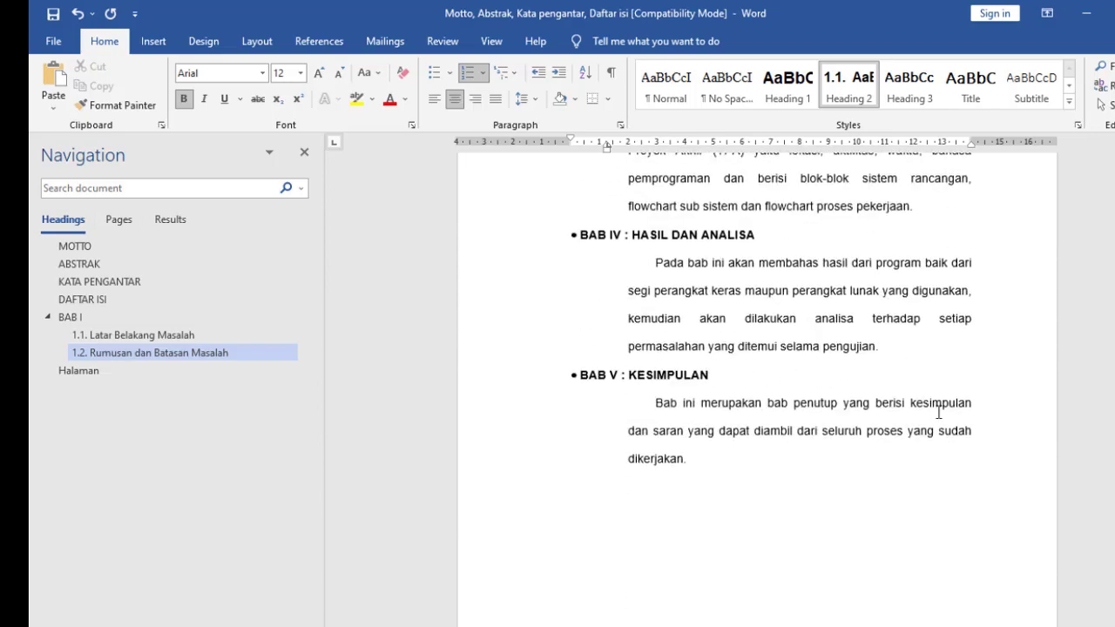
left_click_drag(1114, 345, 1114, 334)
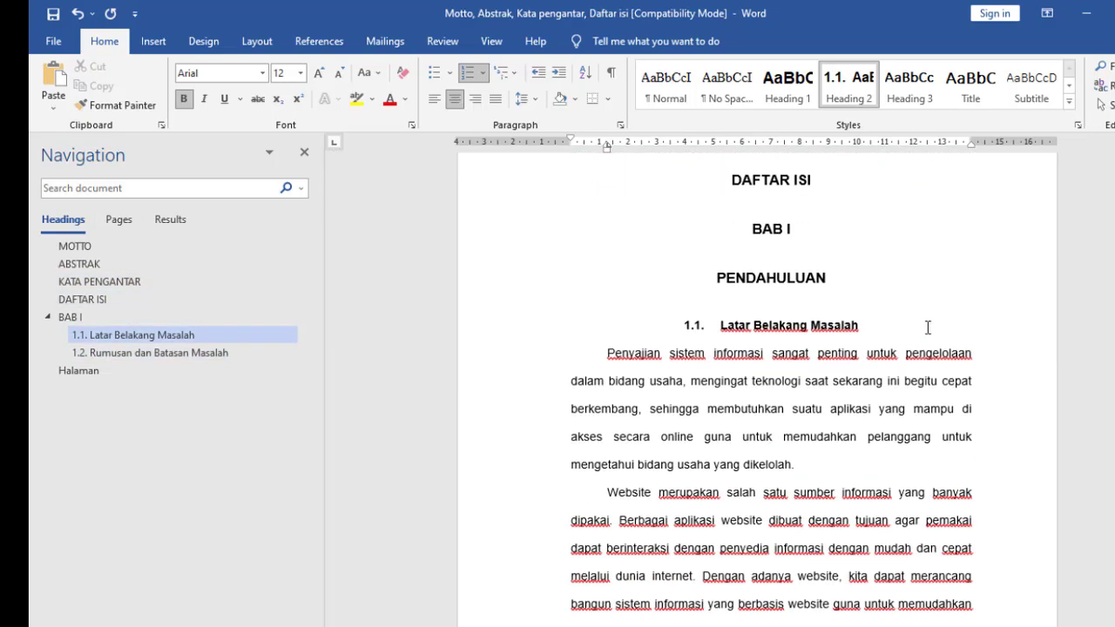
scroll(913, 404, "down", 8)
scroll(909, 440, "down", 4)
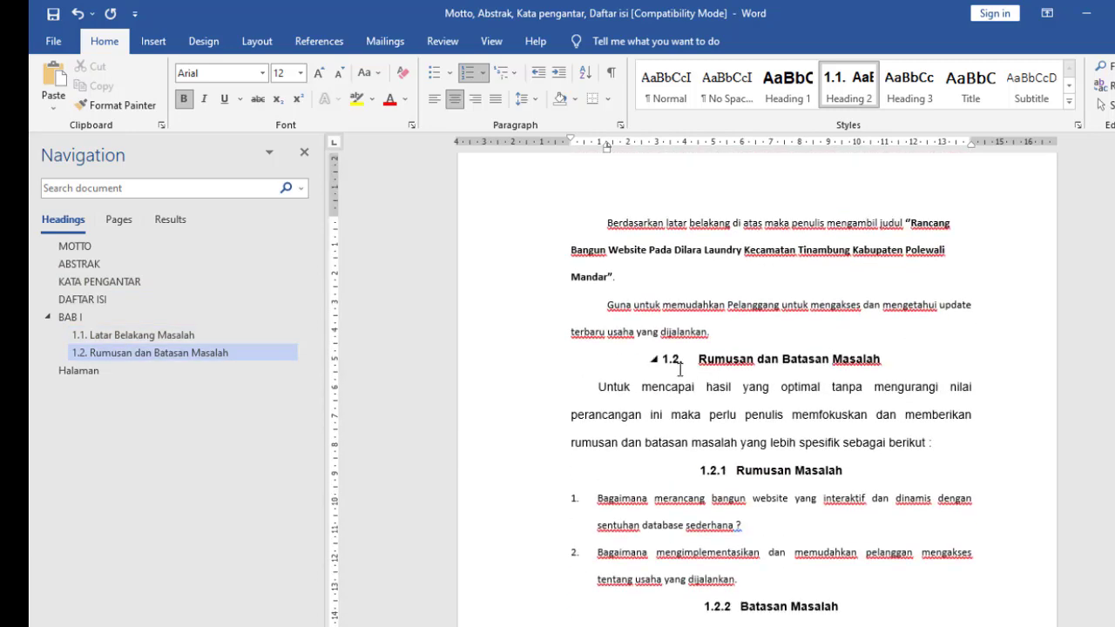
Select the Rumusan Masalah subheading below 1.2 and update the Heading 3 style to match it.
left_click(728, 473)
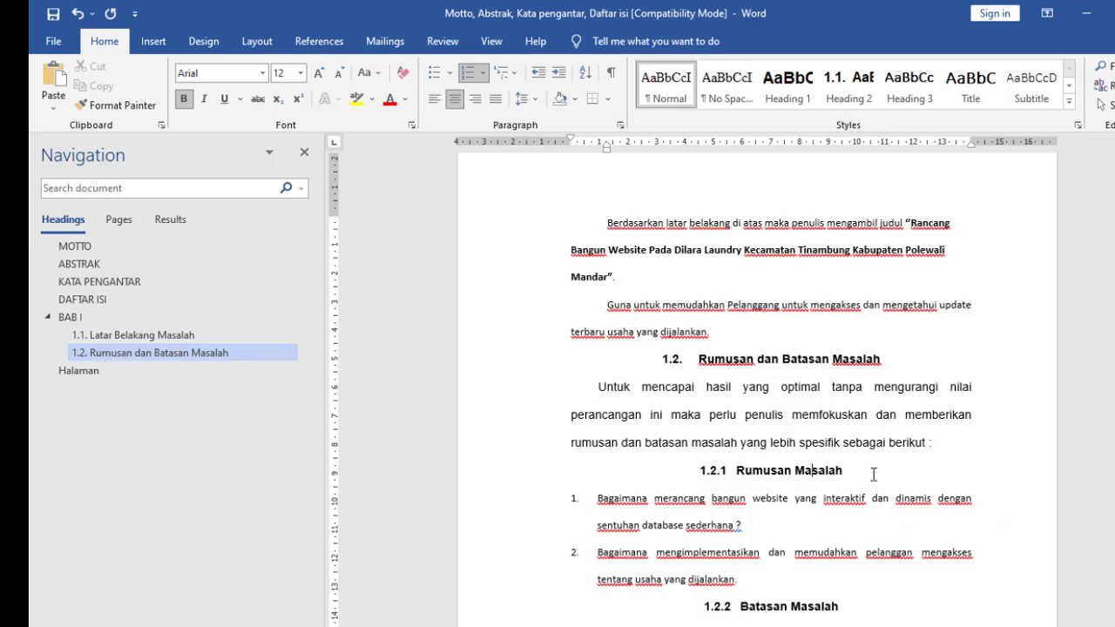
left_click_drag(872, 473, 710, 472)
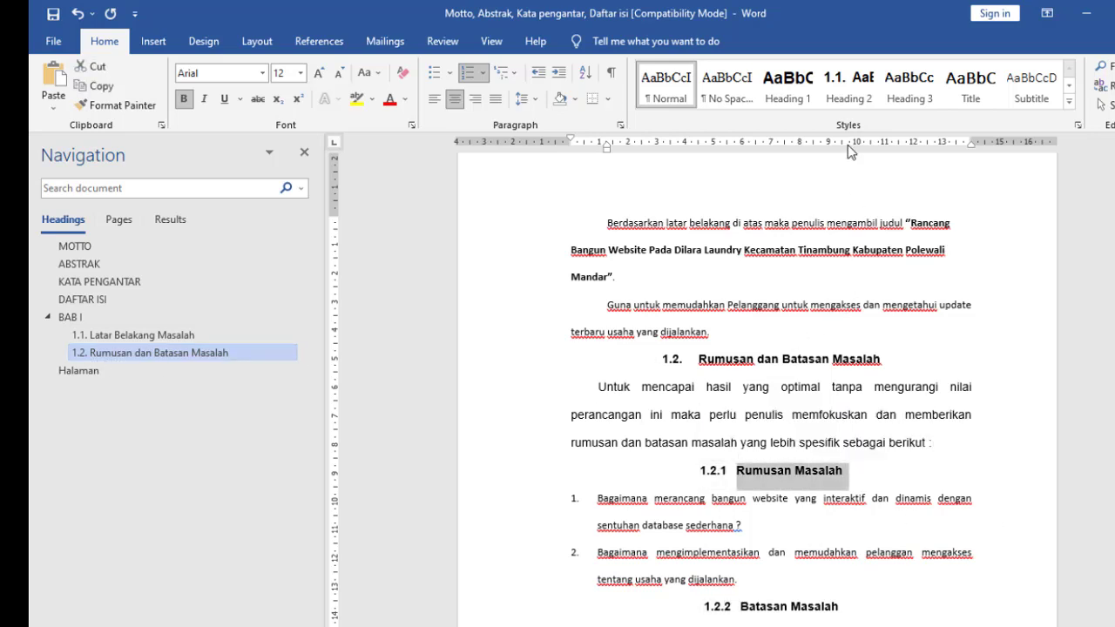
left_click(849, 98)
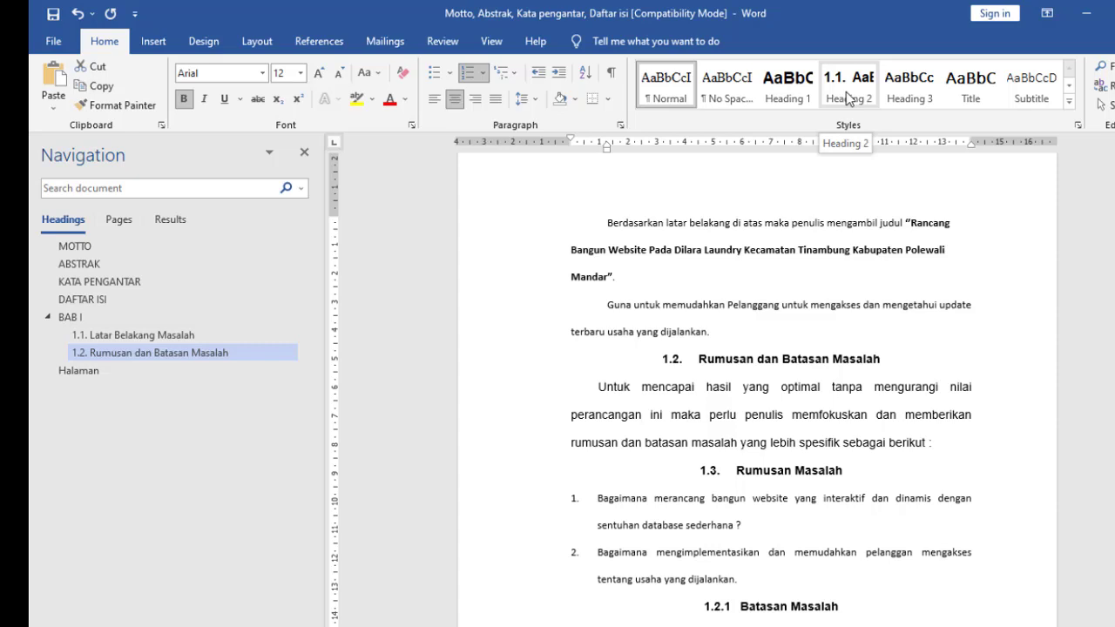
left_click(902, 96)
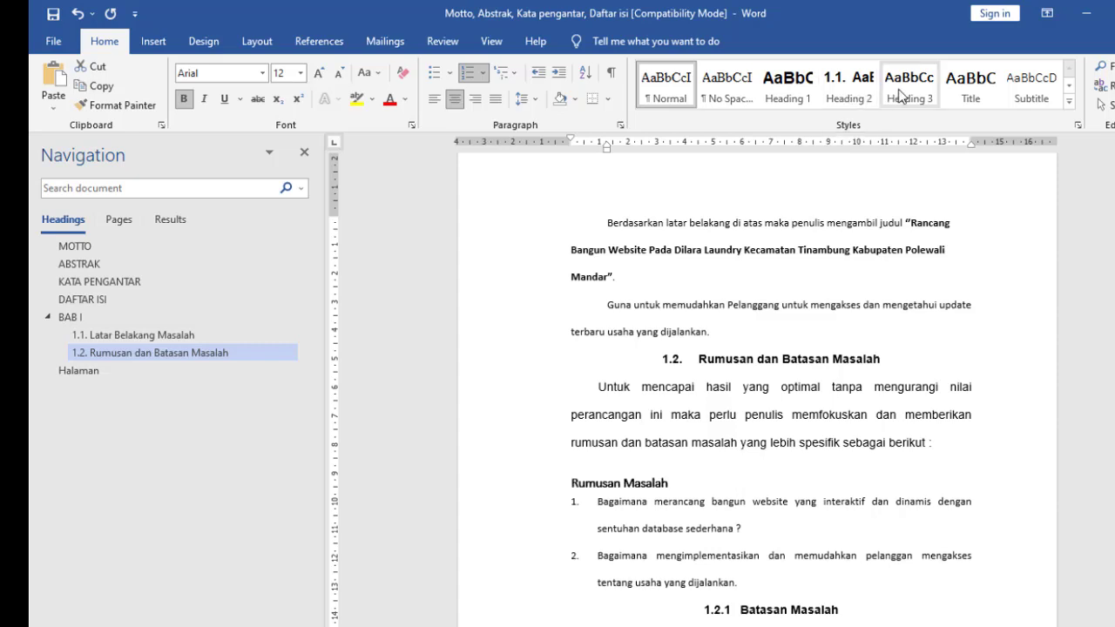
right_click(911, 101)
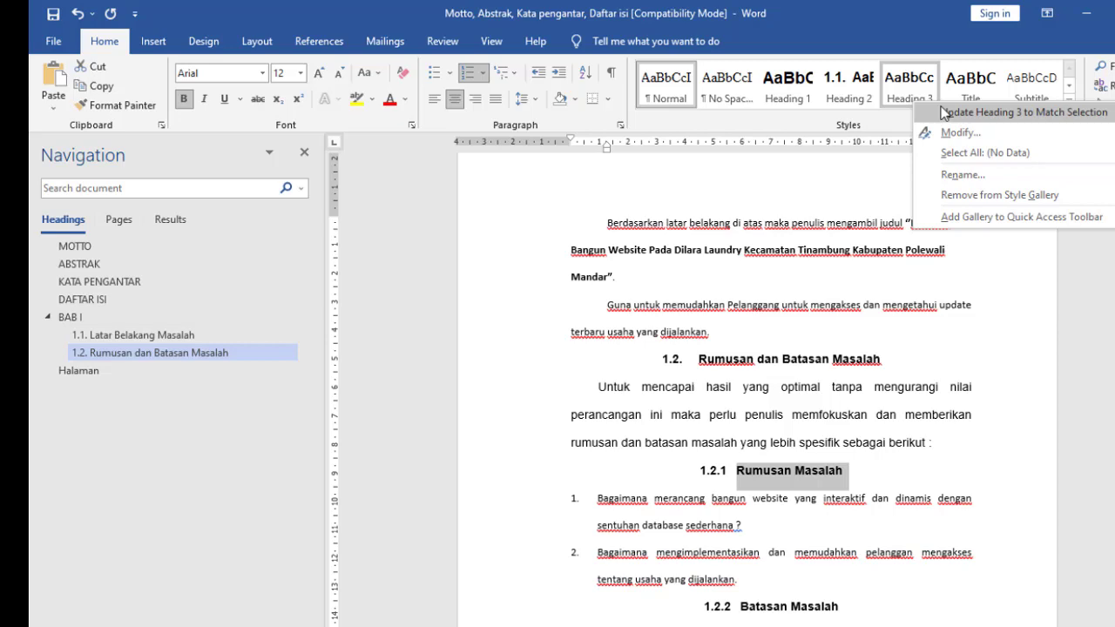
left_click(945, 113)
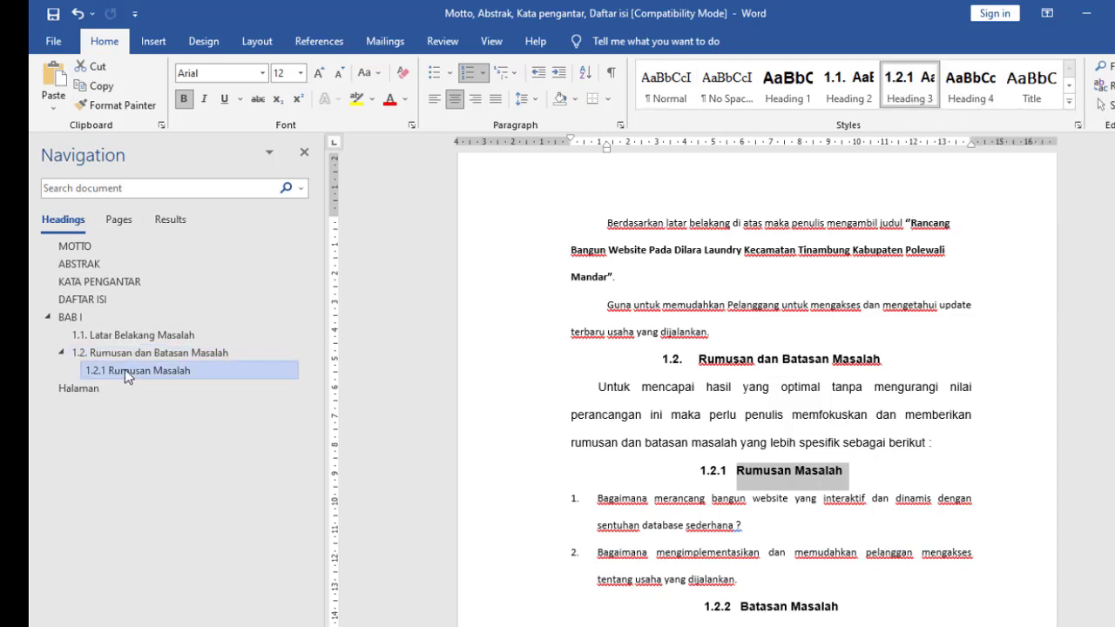
Apply the Heading 3 style to the Batasan Masalah subheading.
scroll(780, 466, "down", 3)
left_click(778, 465)
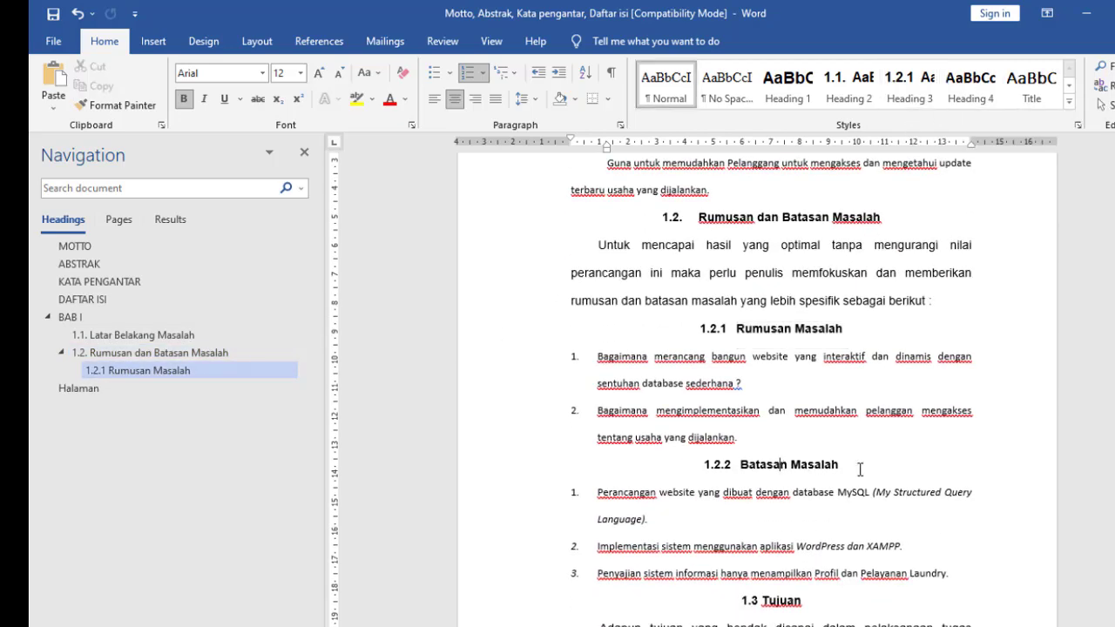
left_click_drag(860, 470, 741, 465)
left_click(914, 102)
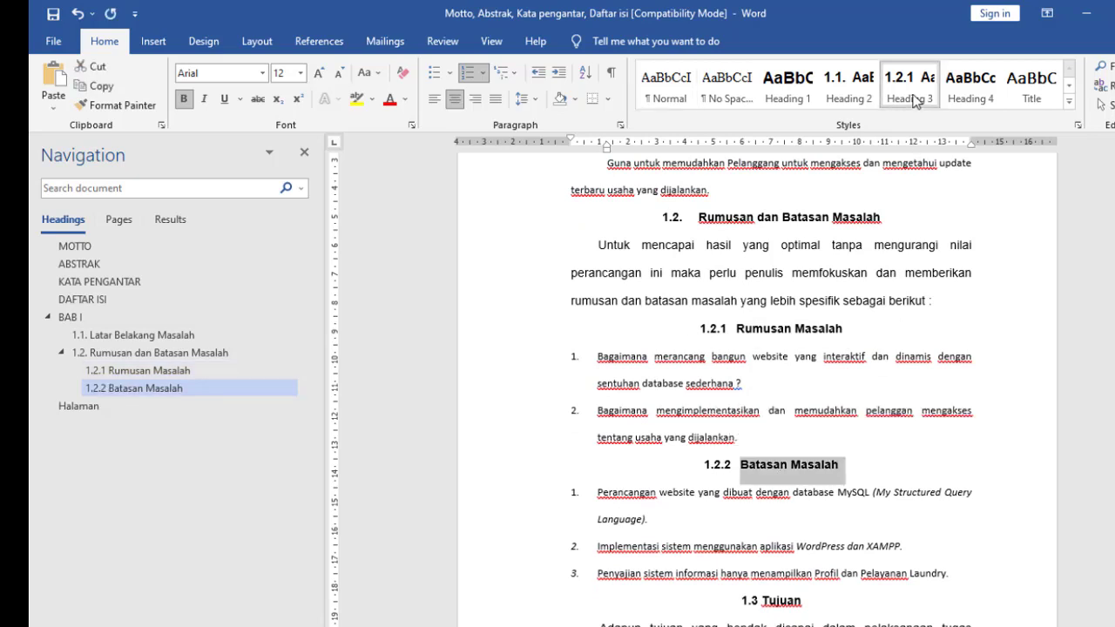
scroll(777, 523, "down", 2)
left_click(777, 533)
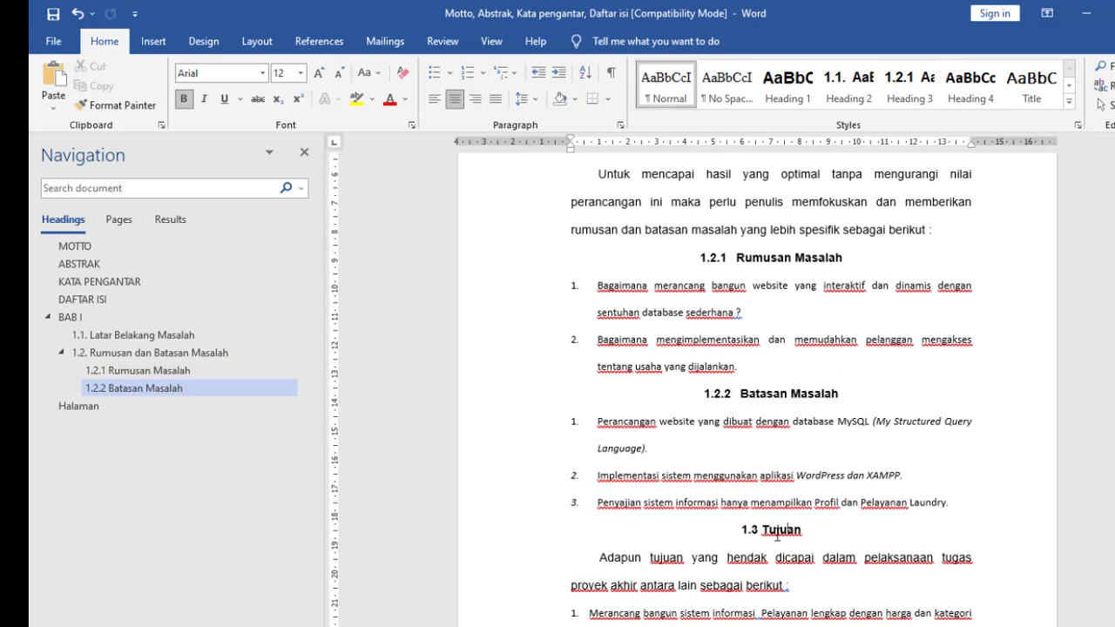
left_click_drag(758, 529, 739, 531)
left_click(757, 534)
Apply the Heading 1 style to the BAB II title above LANDASAN TEORI.
scroll(845, 512, "down", 3)
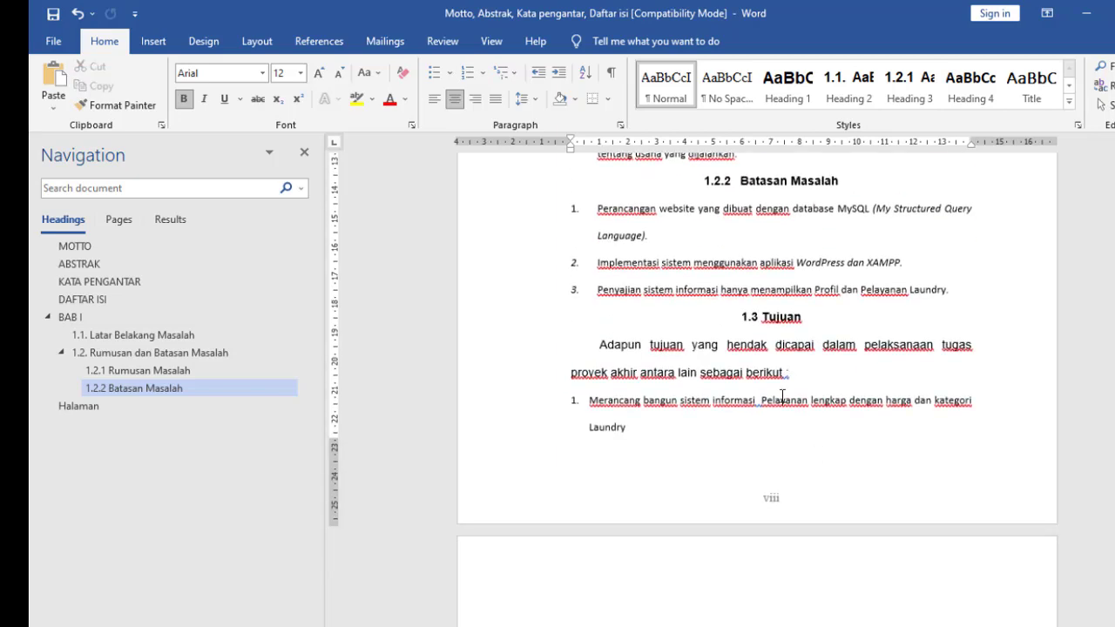
scroll(781, 396, "down", 7)
scroll(779, 433, "down", 14)
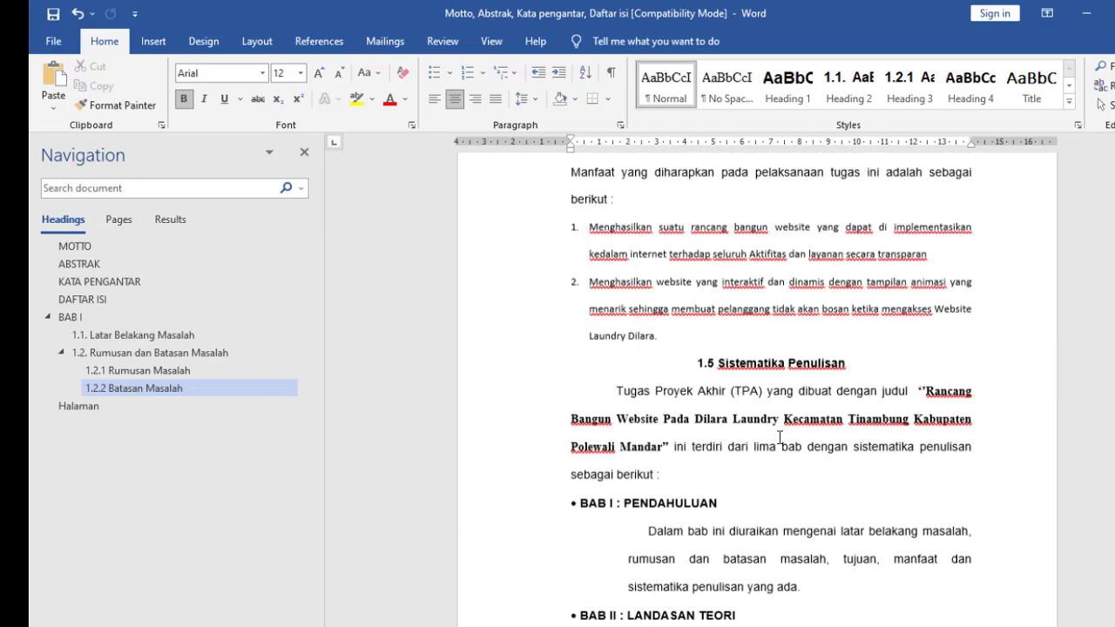
scroll(807, 442, "down", 7)
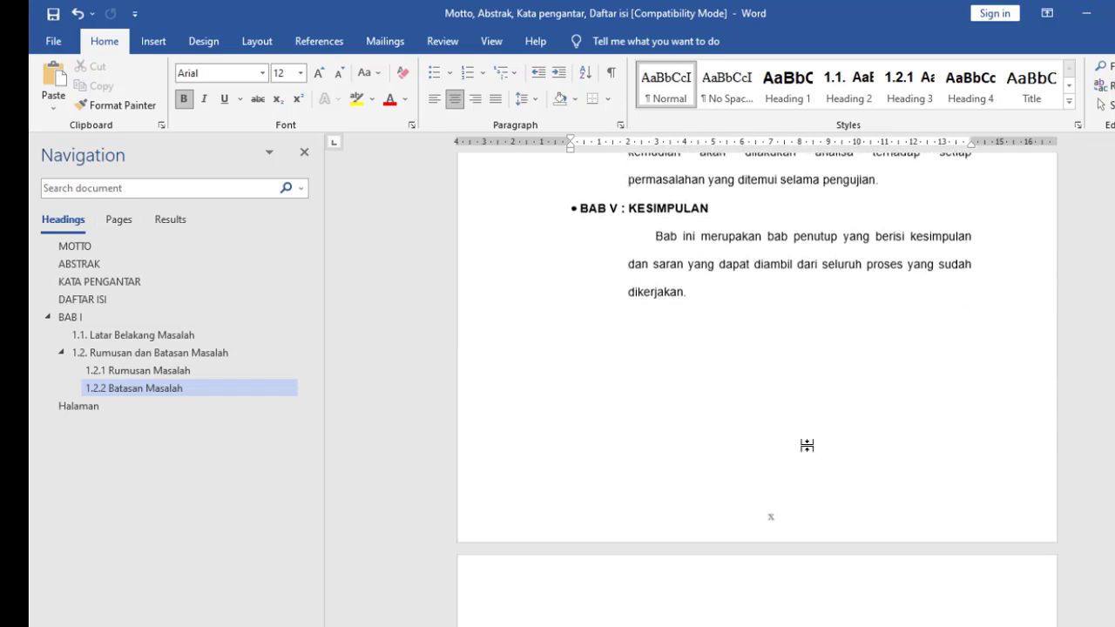
scroll(819, 487, "down", 3)
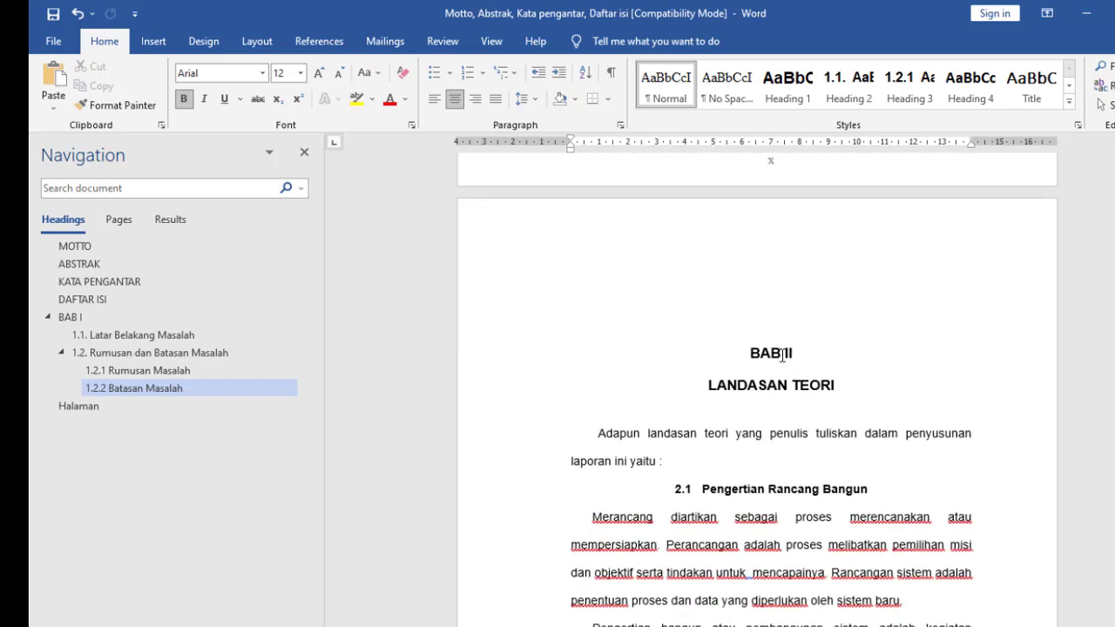
left_click_drag(807, 350, 747, 352)
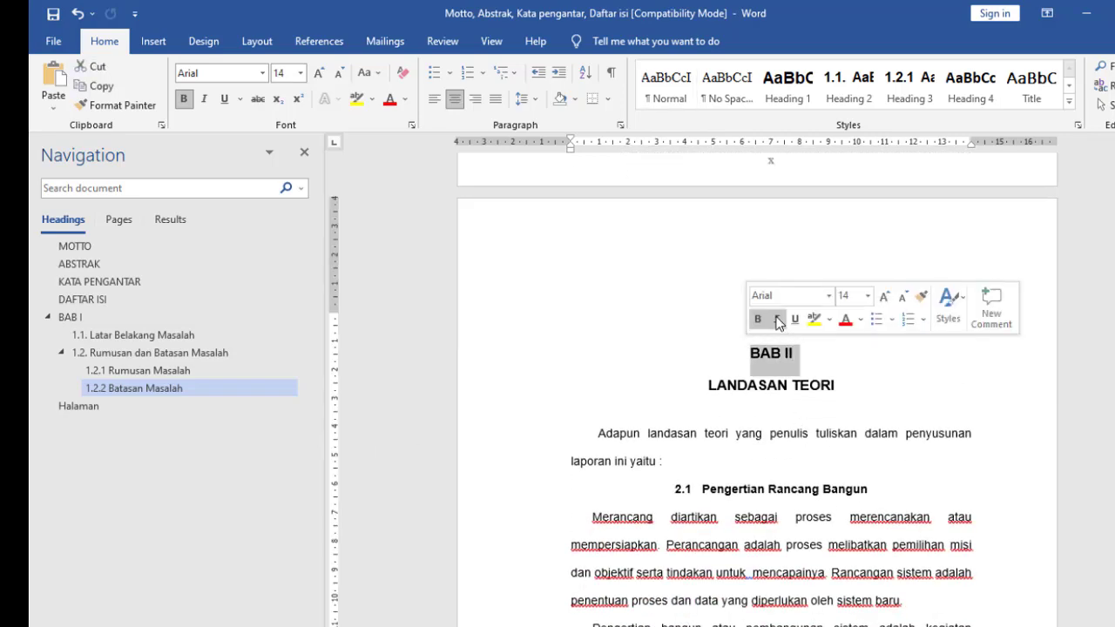
left_click(788, 87)
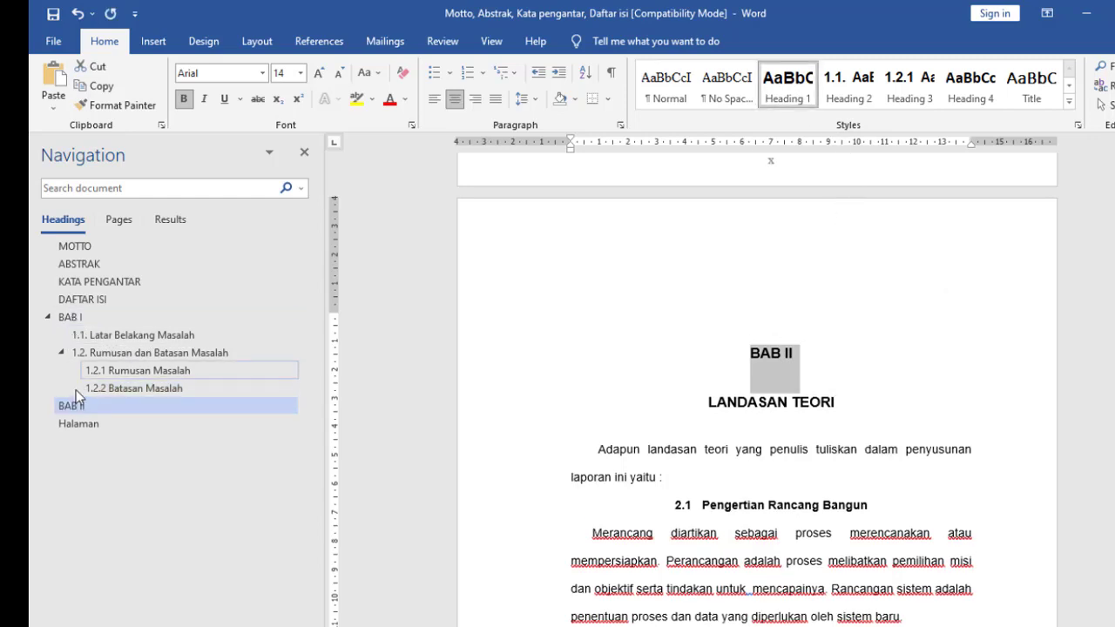
Try the Heading 2 style on the Pengertian Rancang Bangun subheading under BAB II, and switch it to Heading 3.
left_click(679, 505)
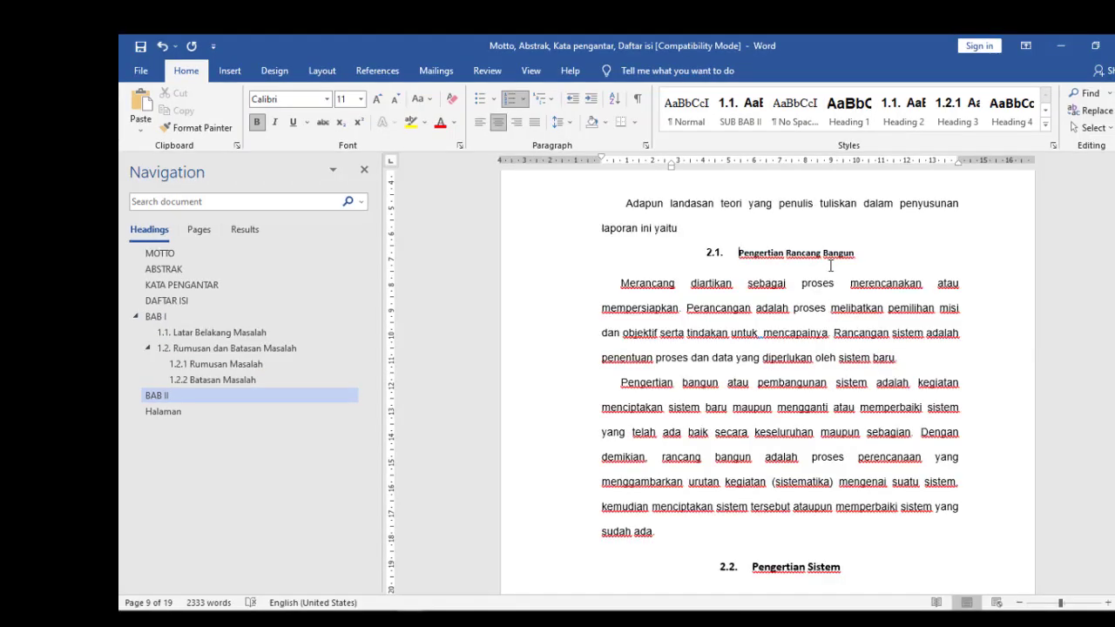
scroll(859, 287, "up", 1)
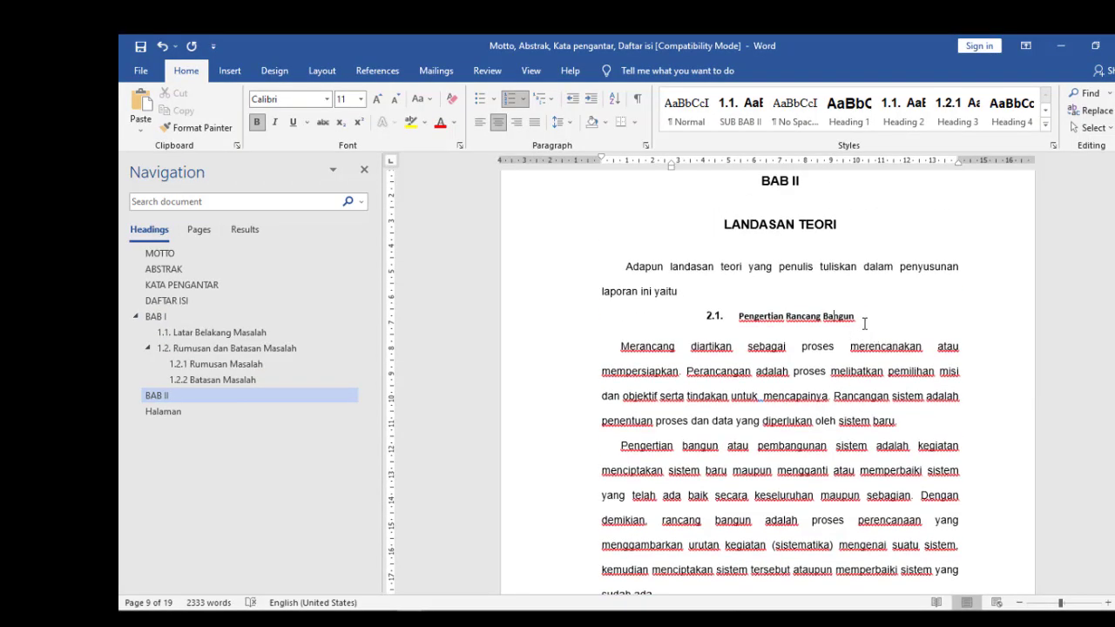
left_click_drag(864, 323, 732, 316)
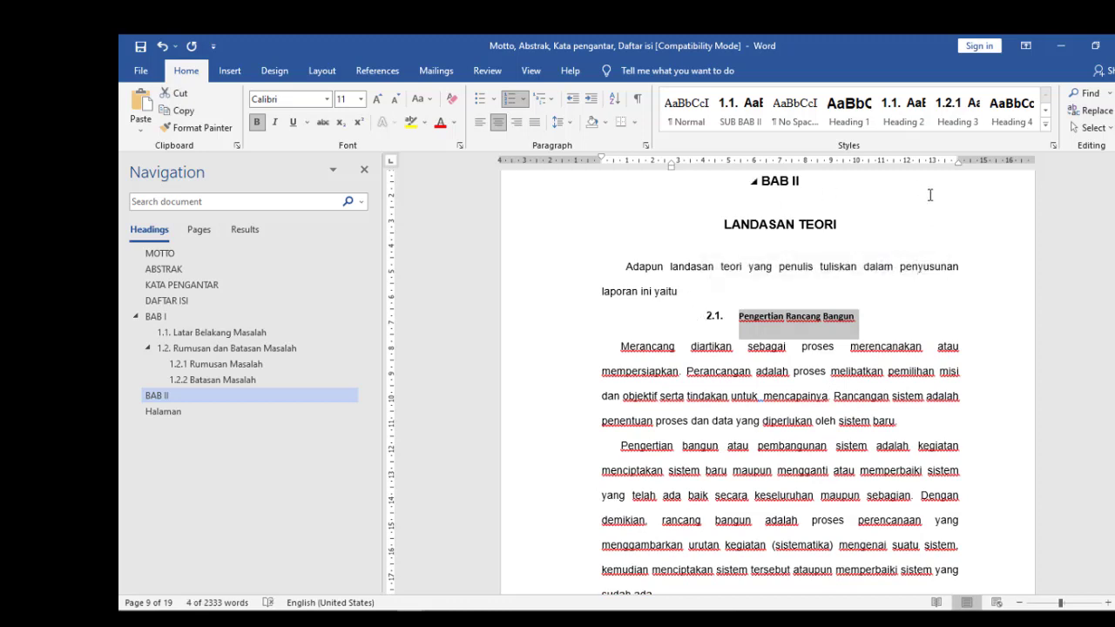
left_click(904, 122)
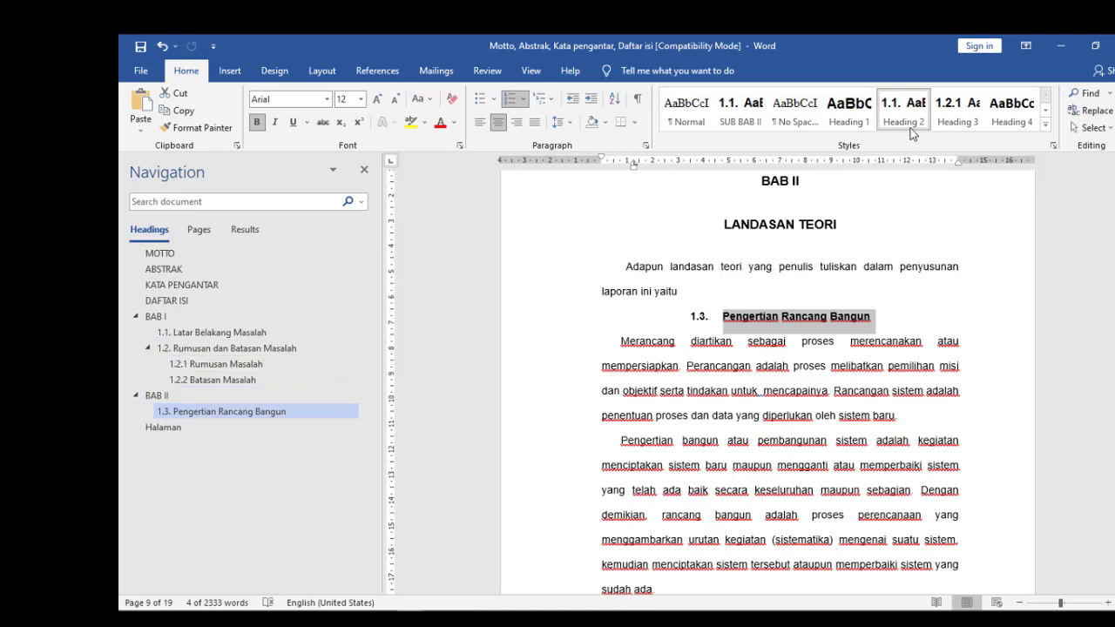
left_click(971, 121)
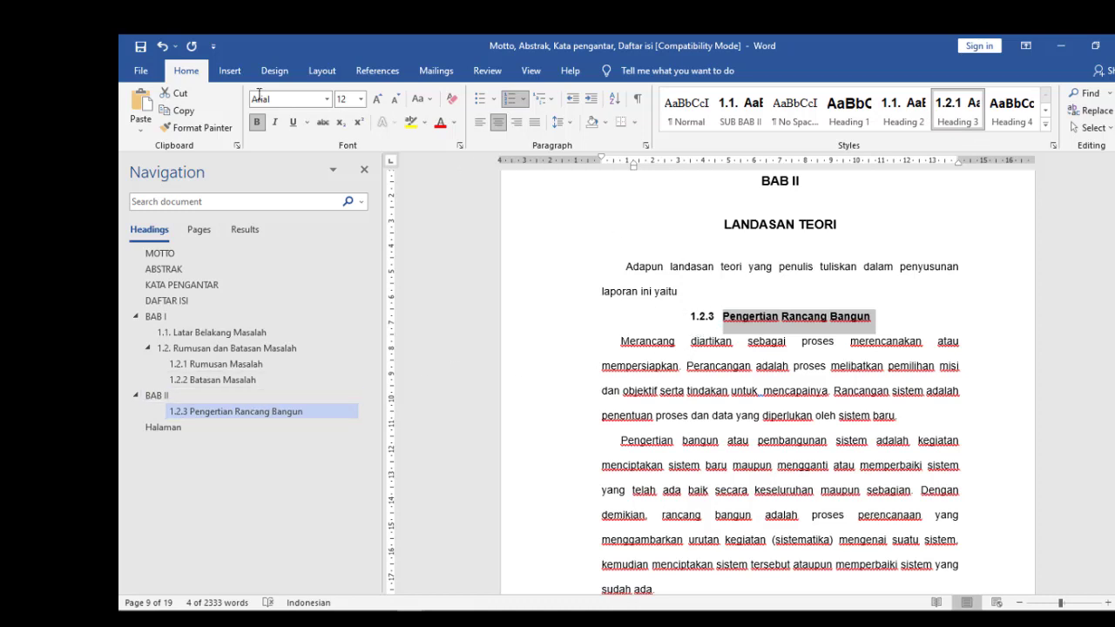
Undo the Heading 2 and Heading 3 style changes on the Pengertian Rancang Bangun subheading.
left_click(162, 47)
left_click(162, 46)
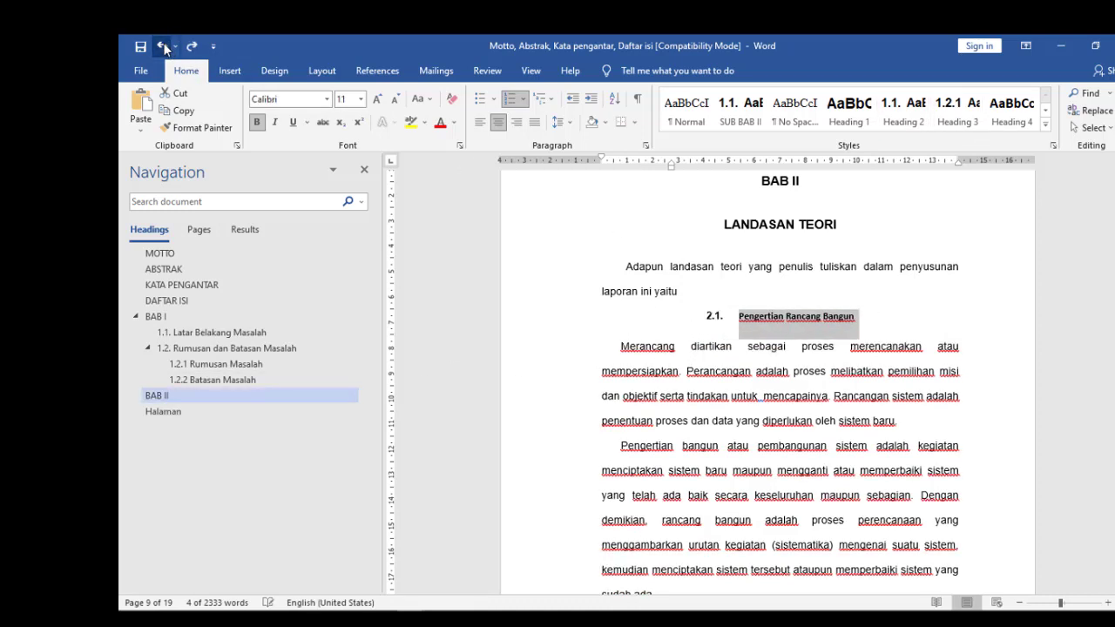
Create a new style named SUB BAB 2 from the formatting of the Pengertian Rancang Bangun subheading.
left_click(817, 316)
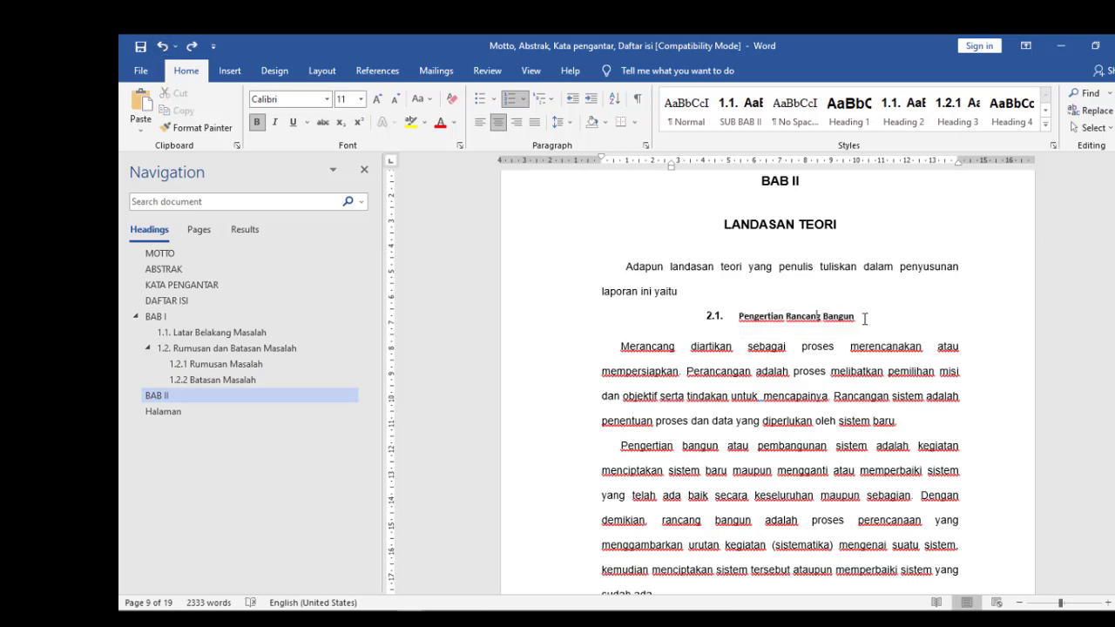
left_click_drag(865, 319, 737, 316)
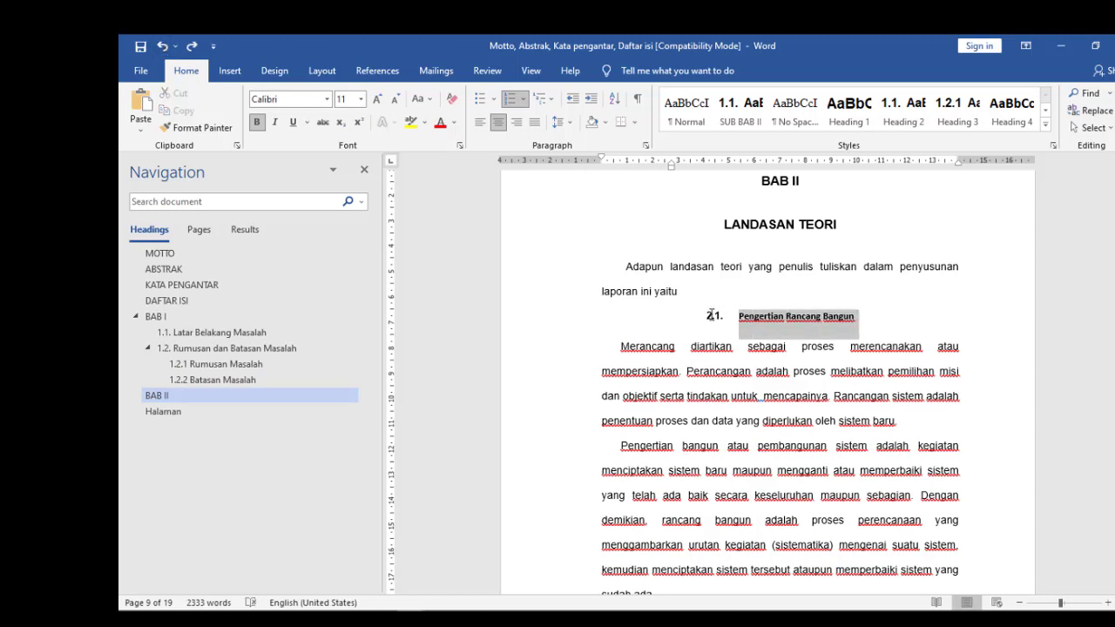
left_click(1047, 128)
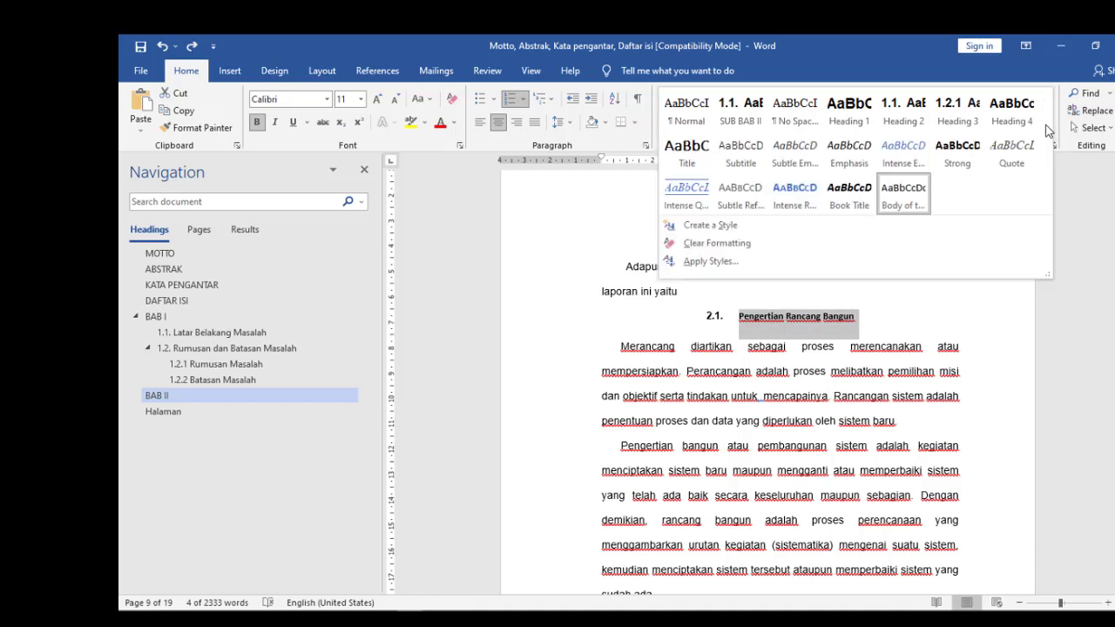
left_click(716, 227)
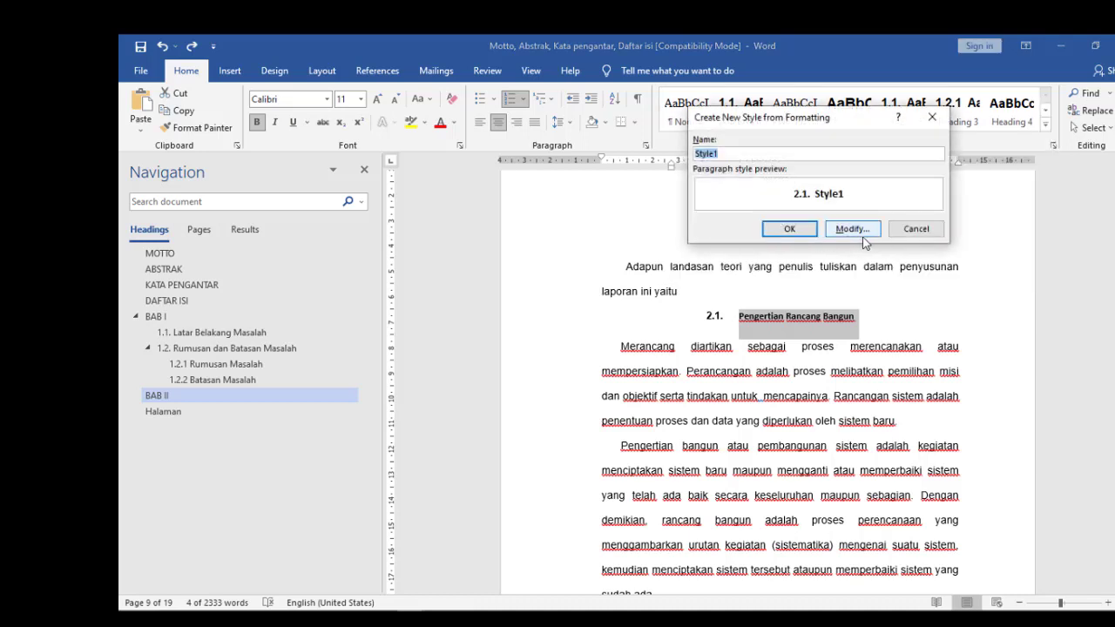
type("SUB BAB 2")
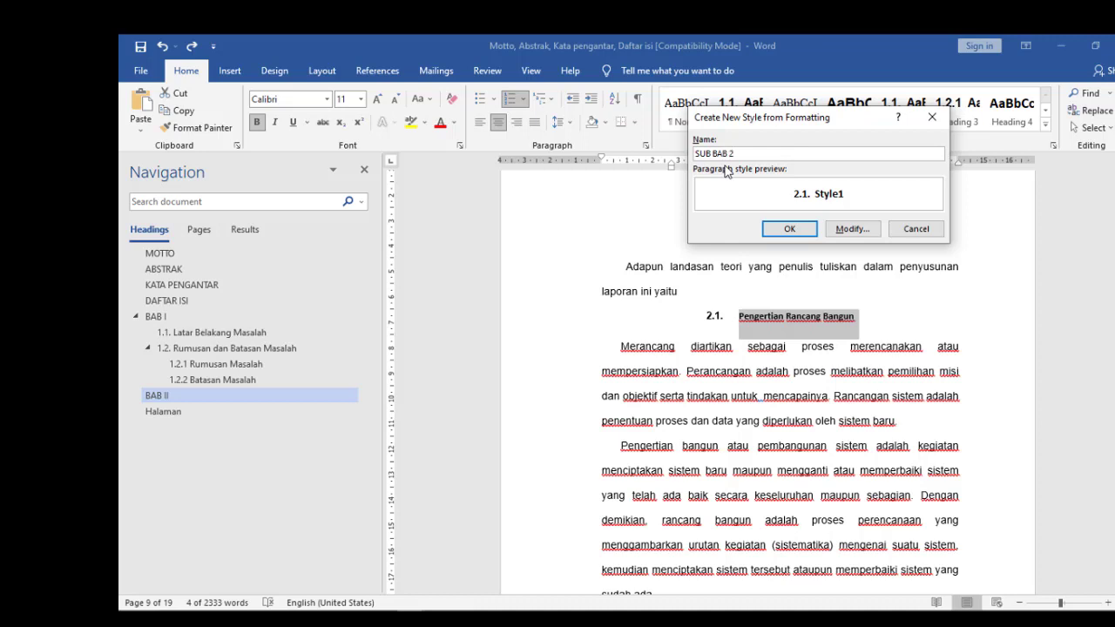
left_click(790, 228)
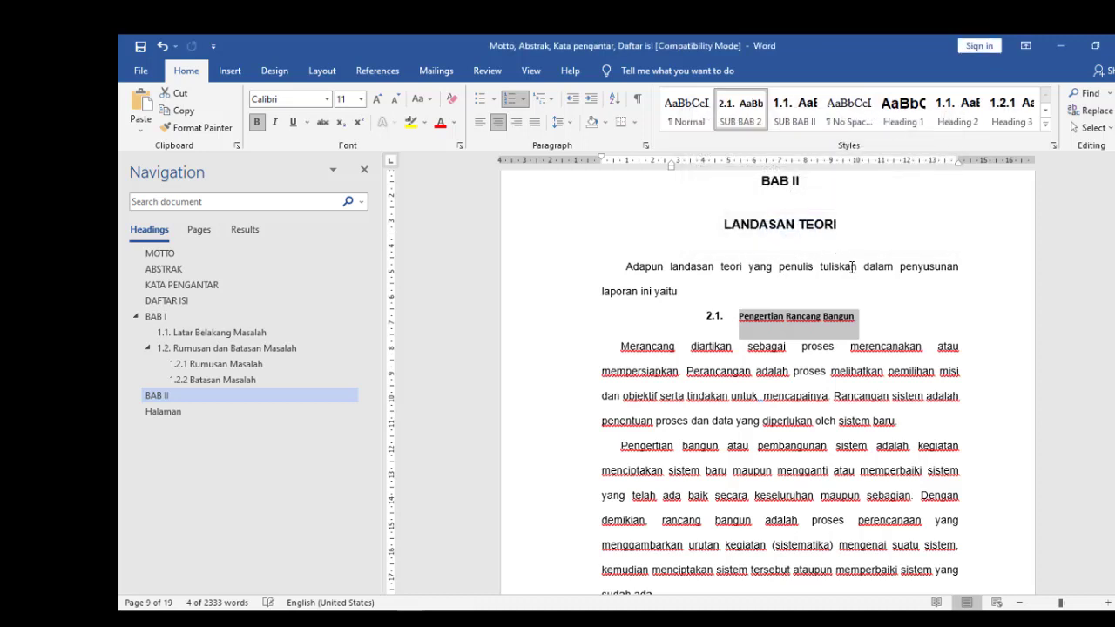
Apply the SUB BAB 2 style to the subheading and remove that style from the style gallery.
left_click(755, 129)
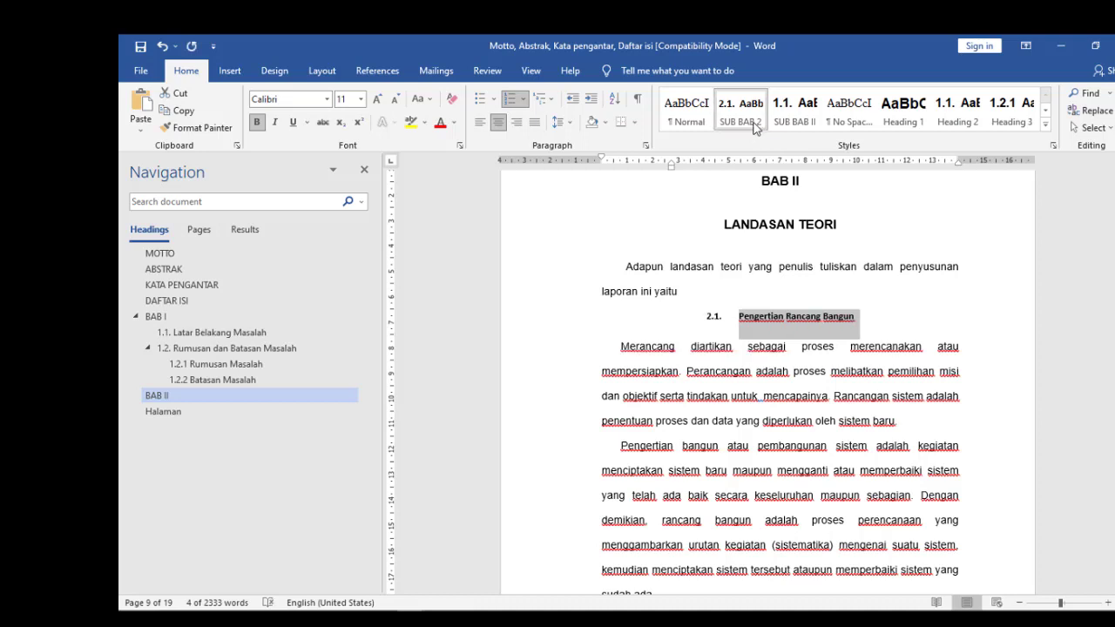
right_click(754, 128)
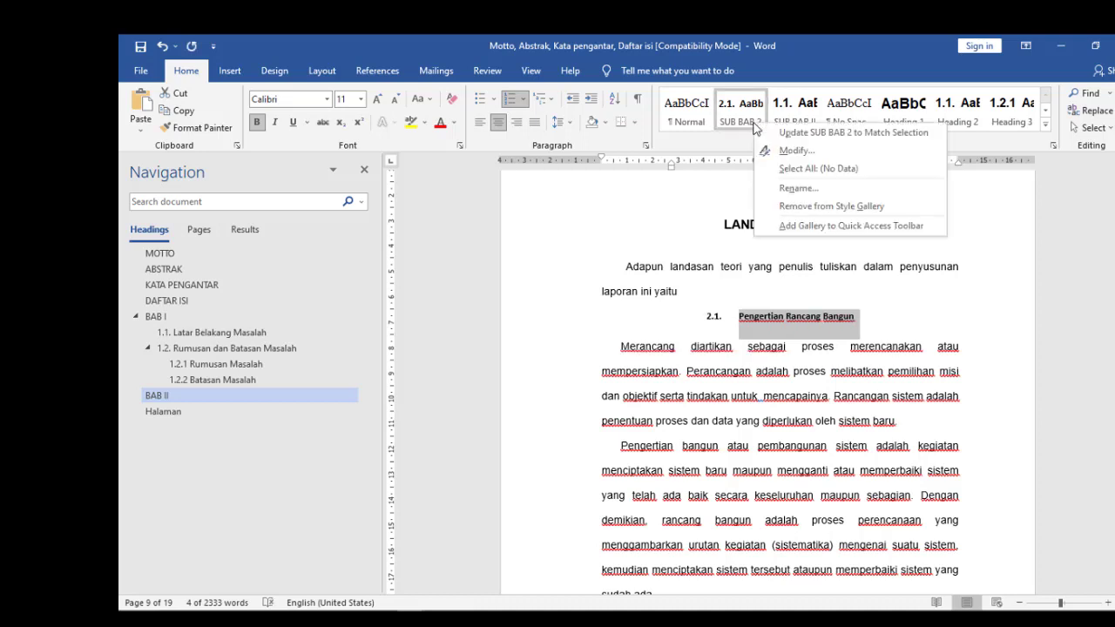
left_click(815, 207)
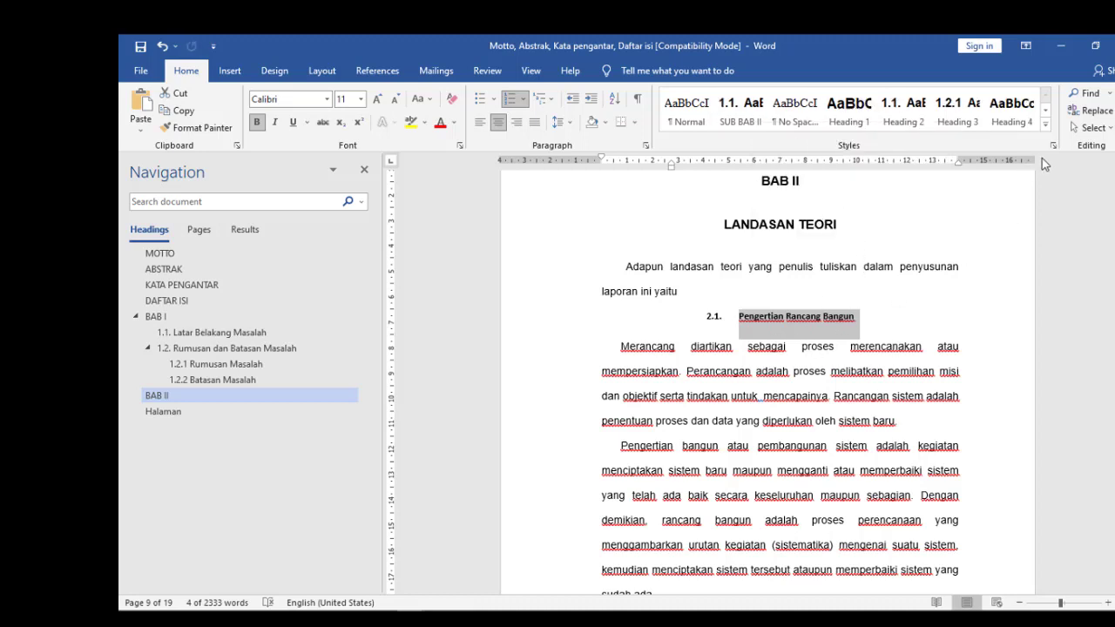
Start another new style from the selected subheading, name it SUB BAB 2. with a trailing period, and open its detailed settings.
left_click(1045, 134)
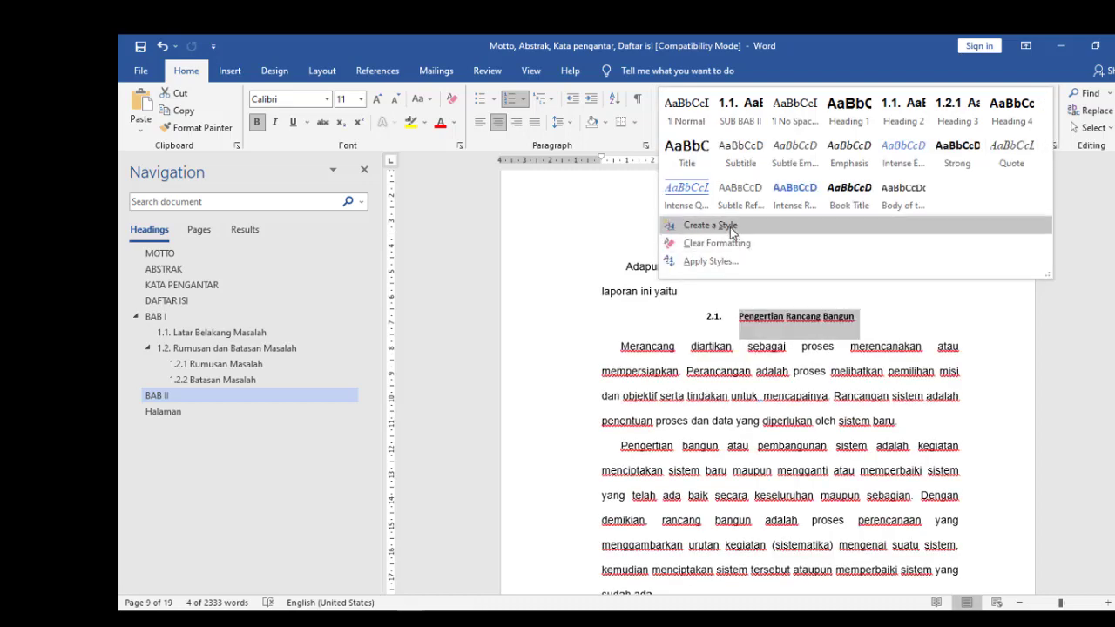
left_click(730, 227)
type("SUB BAB 2")
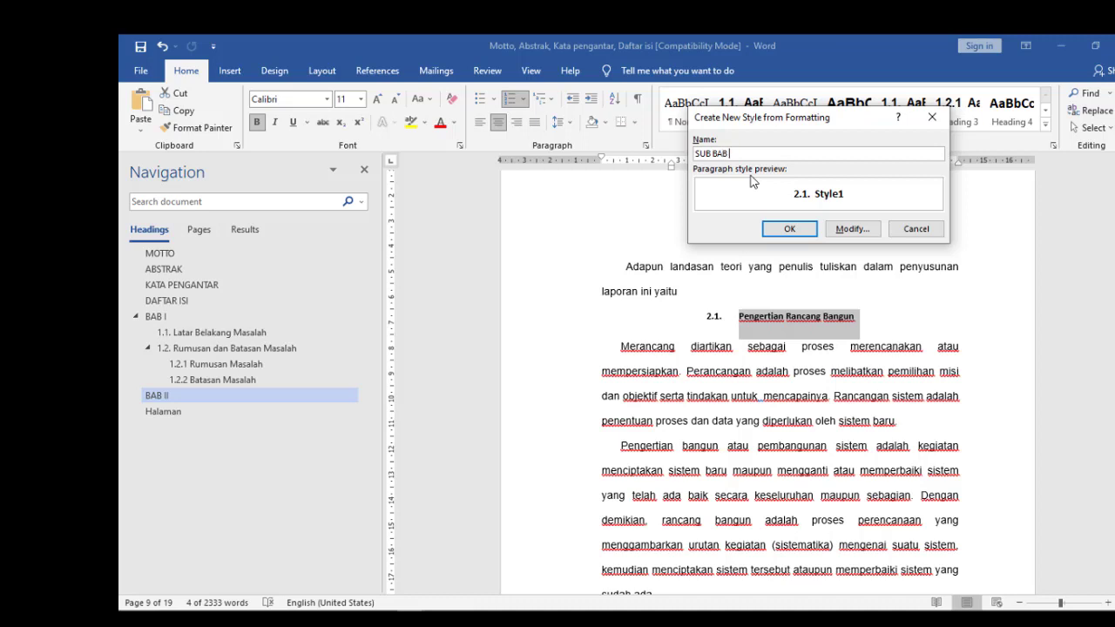
left_click(861, 232)
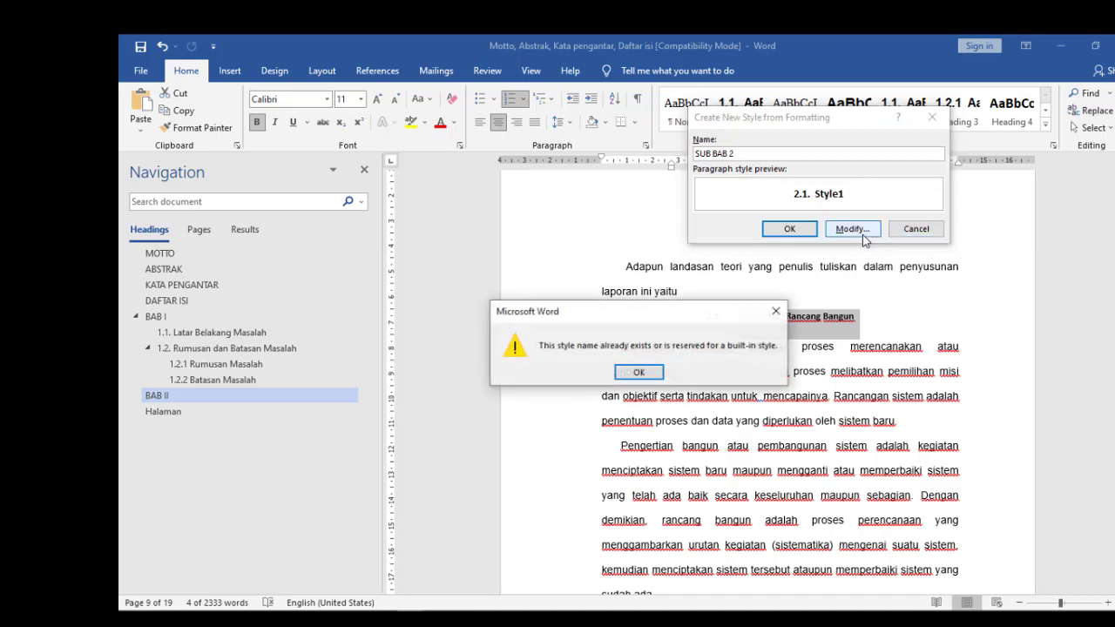
left_click(638, 373)
left_click(753, 155)
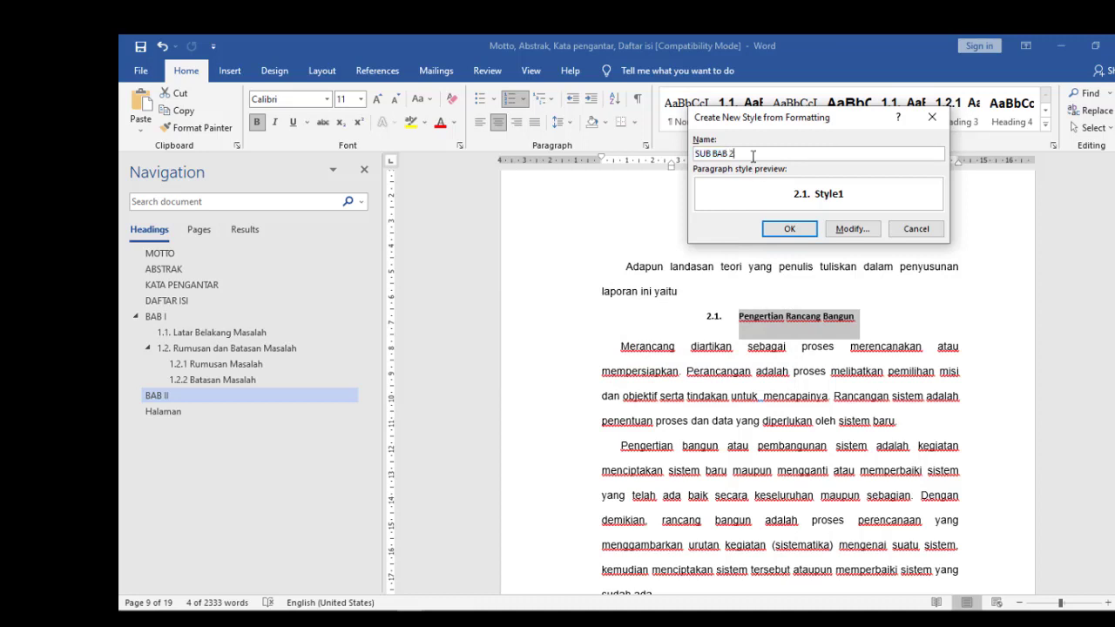
left_click(852, 229)
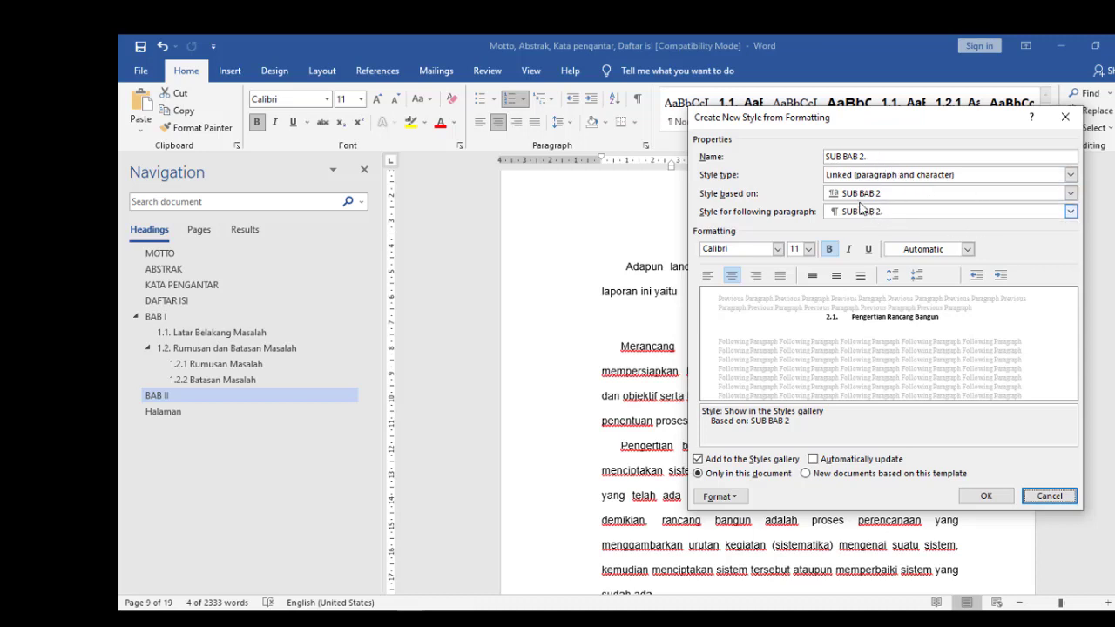
Base the new SUB BAB 2. style on Heading 2 with centred alignment and save it.
left_click(1070, 193)
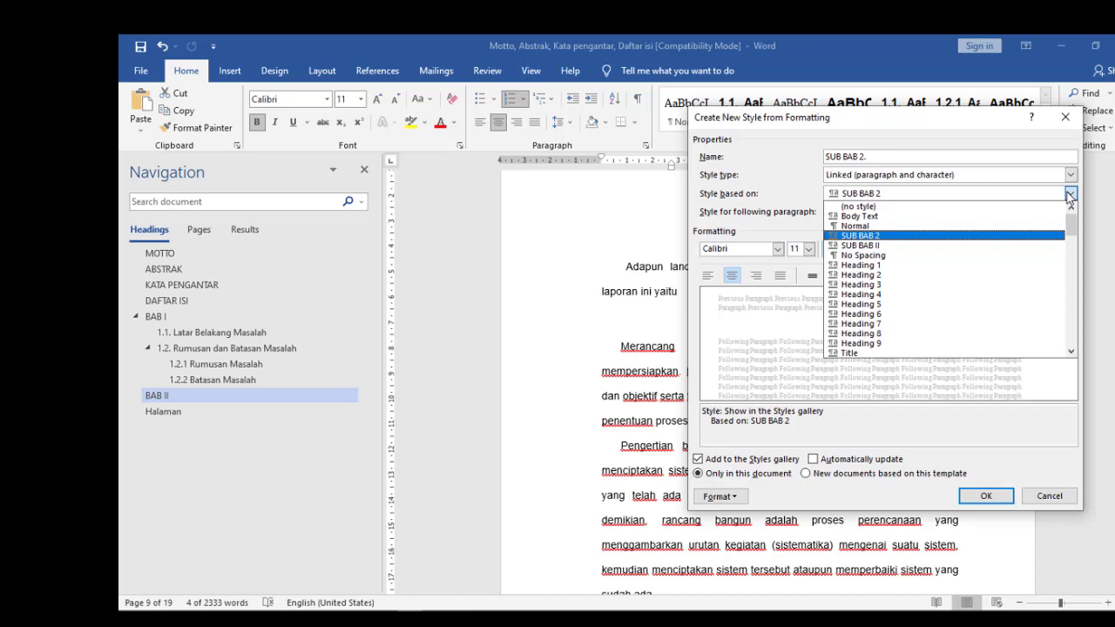
left_click(1069, 194)
left_click(1070, 175)
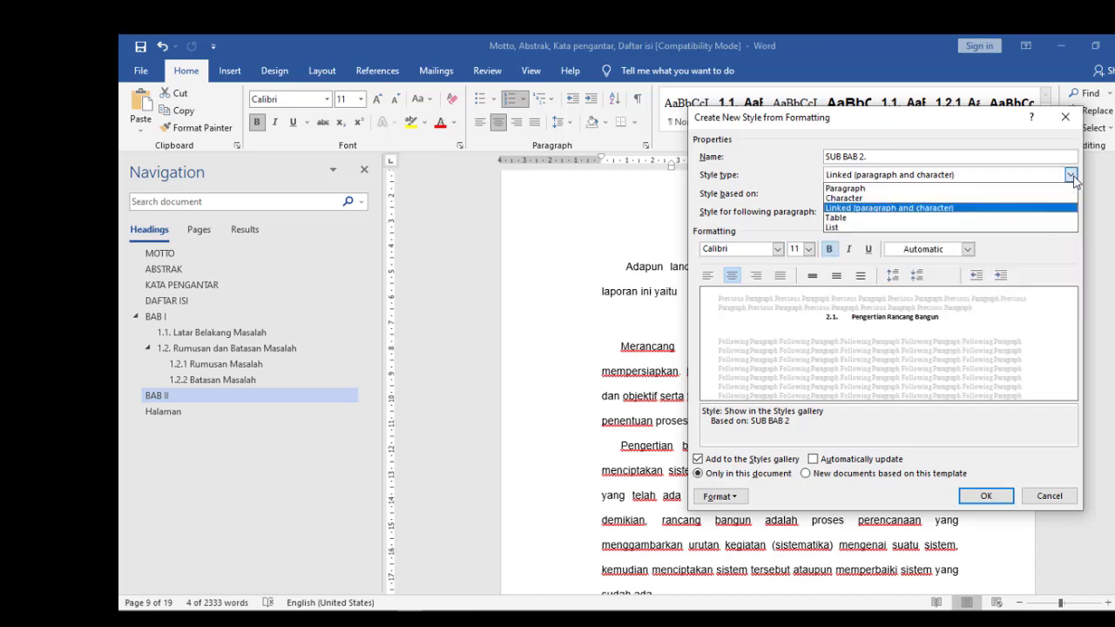
left_click(1071, 175)
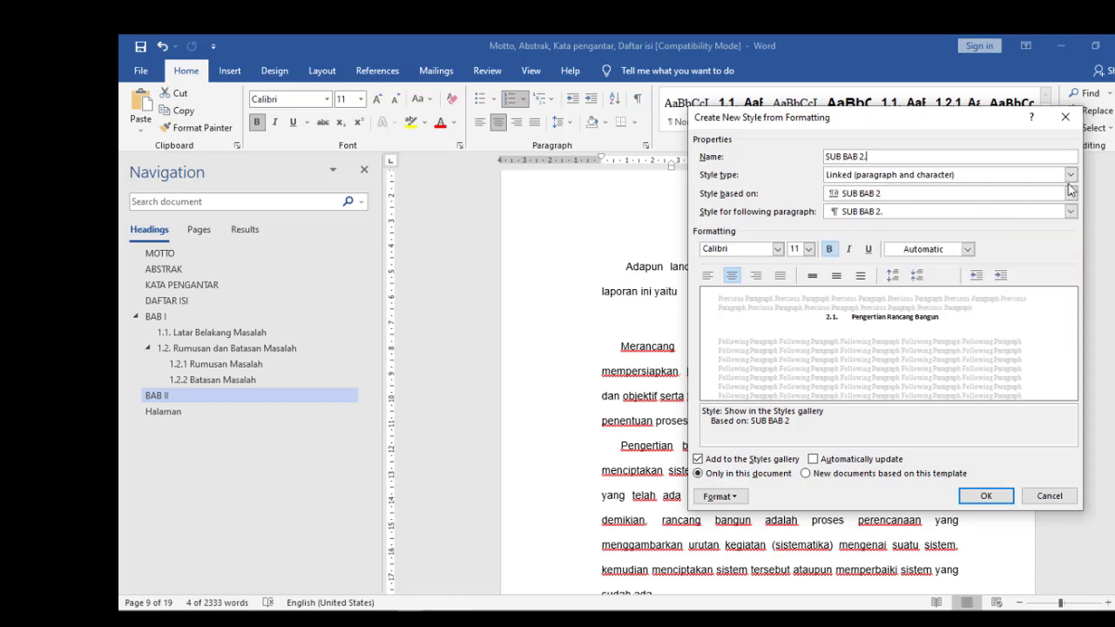
left_click(1069, 193)
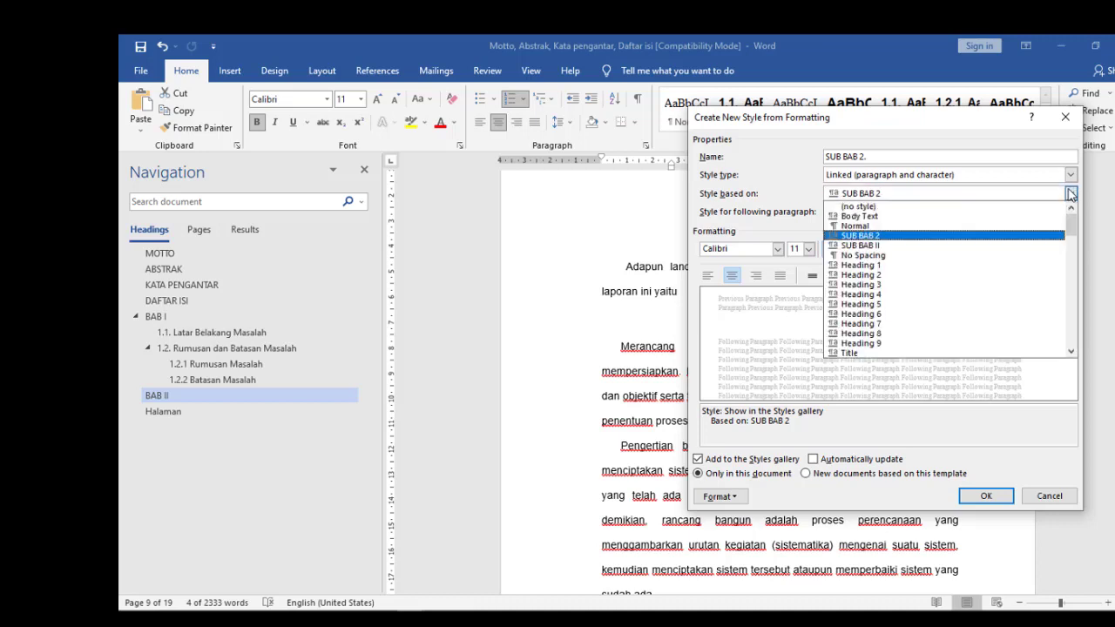
left_click(886, 276)
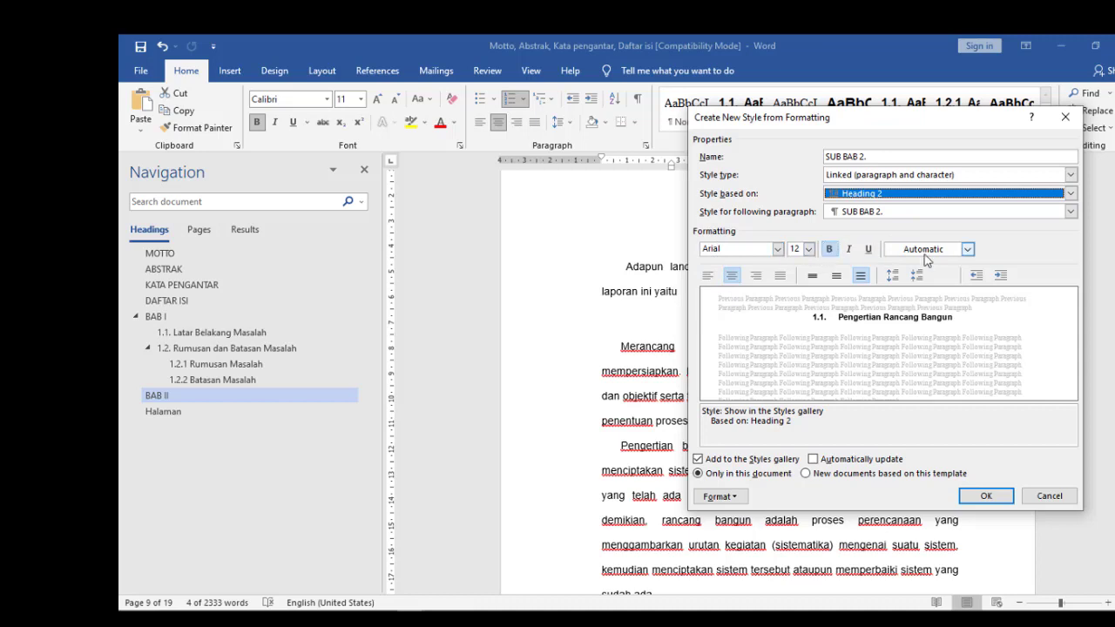
left_click(707, 275)
left_click(732, 277)
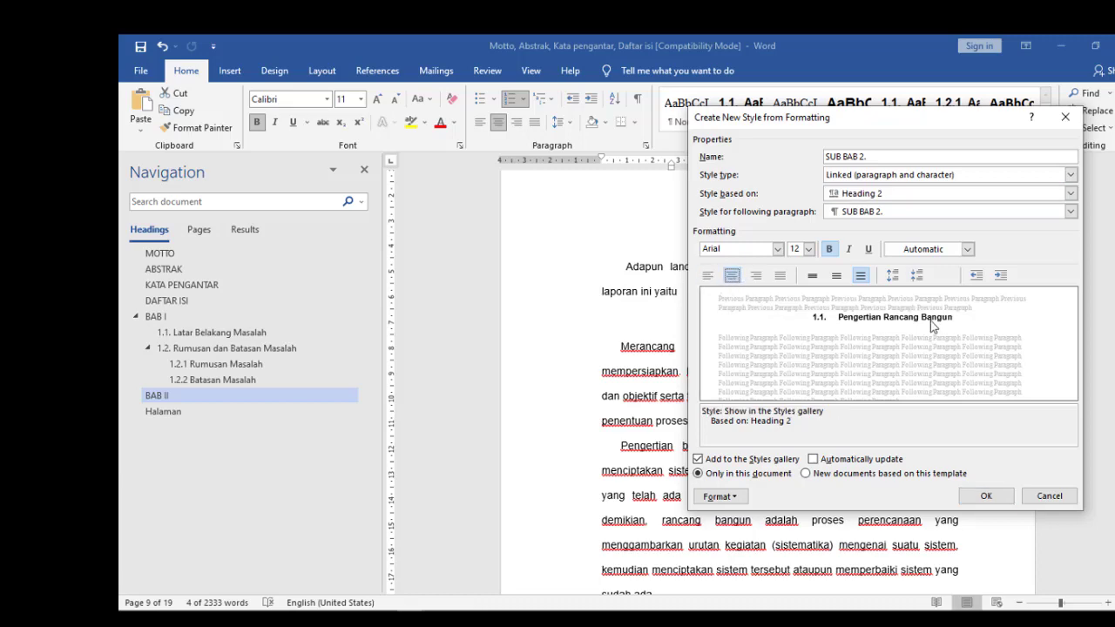
left_click(991, 495)
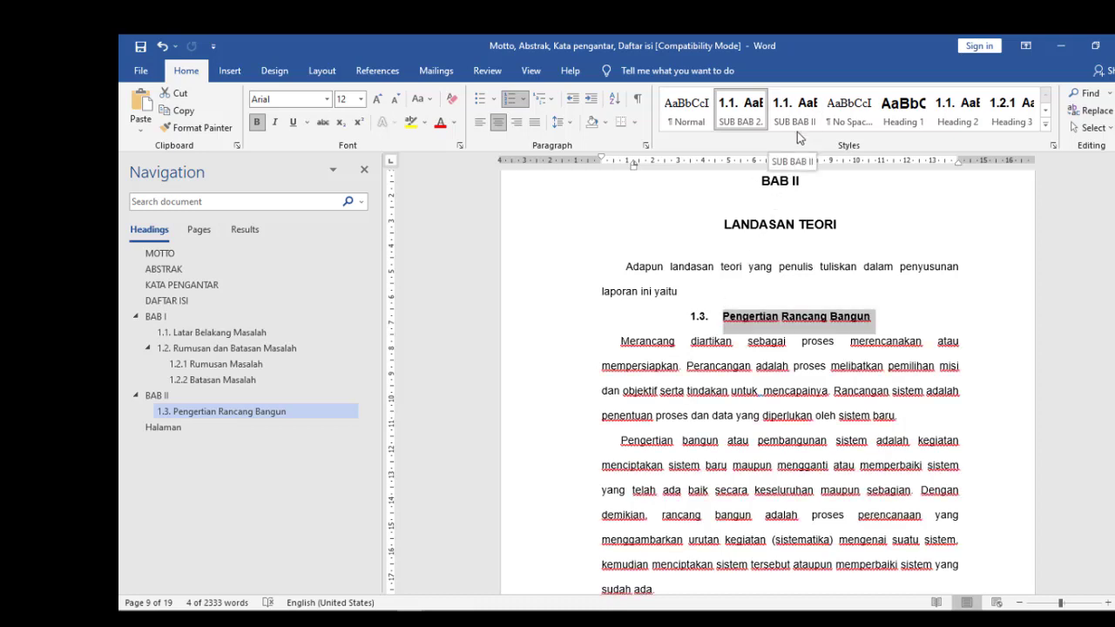
Apply the SUB BAB 2. style to the Pengertian Rancang Bangun subheading, and try the SUB BAB II style on it.
left_click(751, 120)
left_click(728, 317)
triple_click(738, 317)
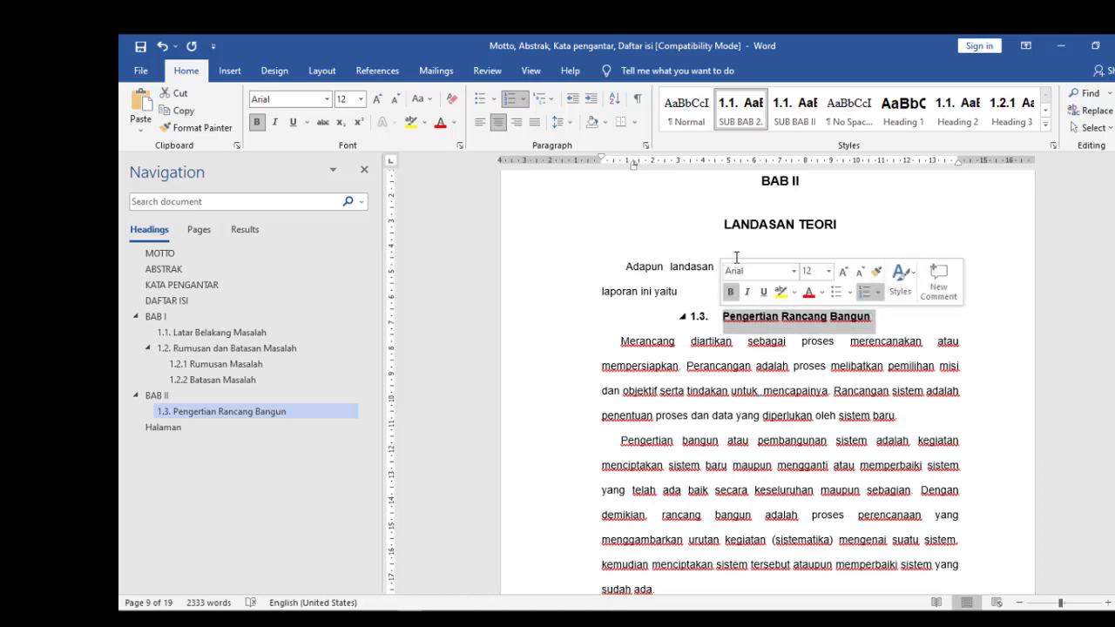
left_click(794, 111)
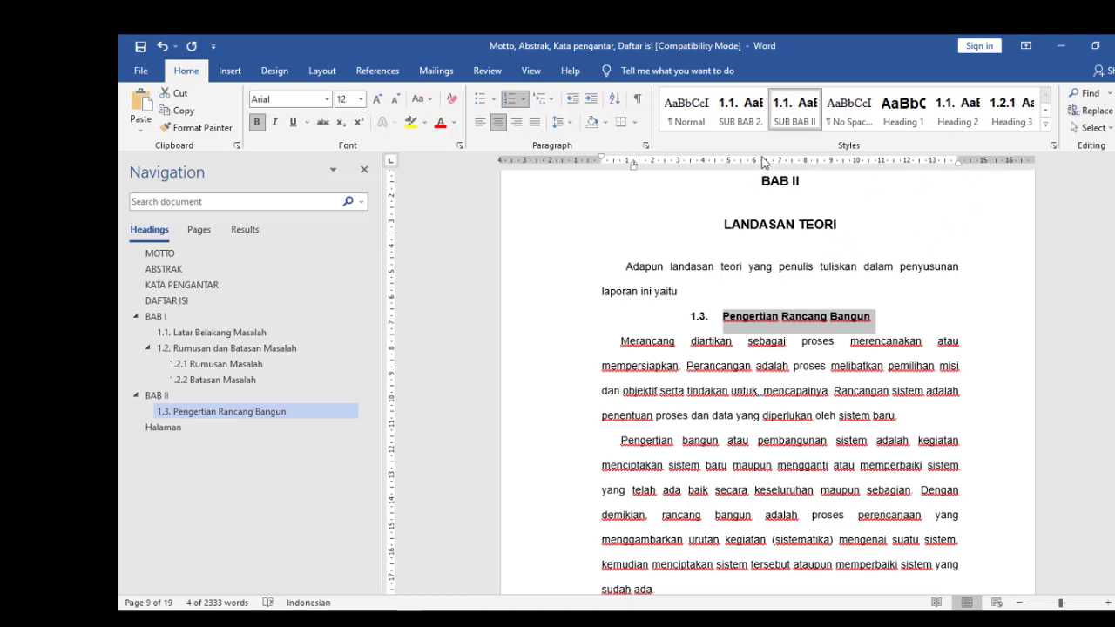
Remove the SUB BAB 2. and SUB BAB II styles from the style gallery.
right_click(753, 122)
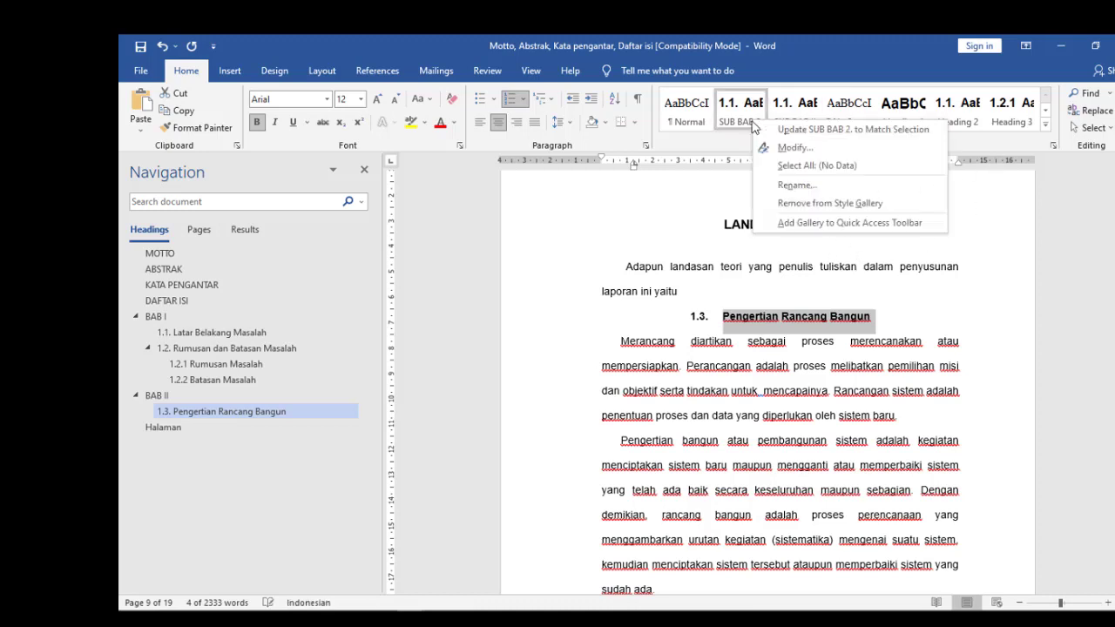
left_click(809, 205)
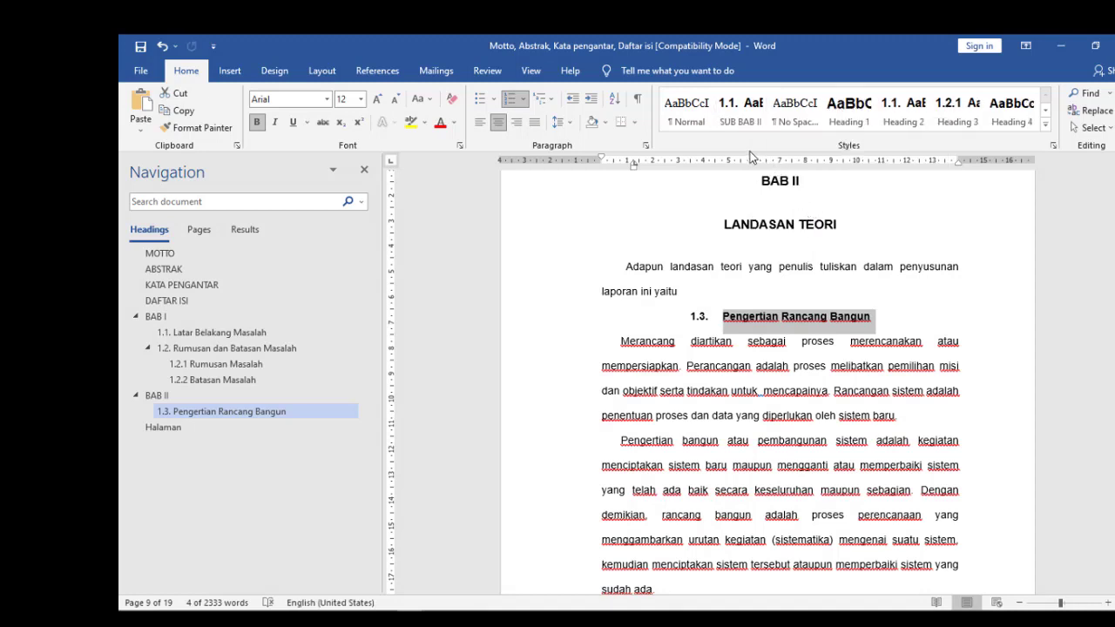
right_click(753, 122)
left_click(819, 204)
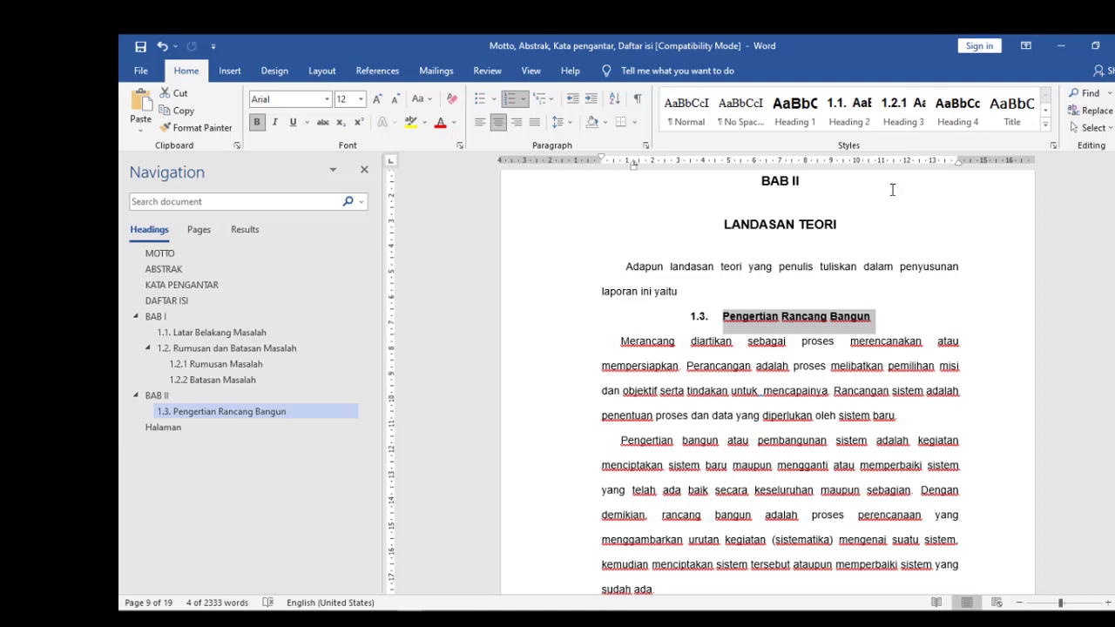
Strip the numbering and heading style from the Pengertian Rancang Bangun subheading, keeping it on its own line as plain text.
scroll(730, 339, "down", 3)
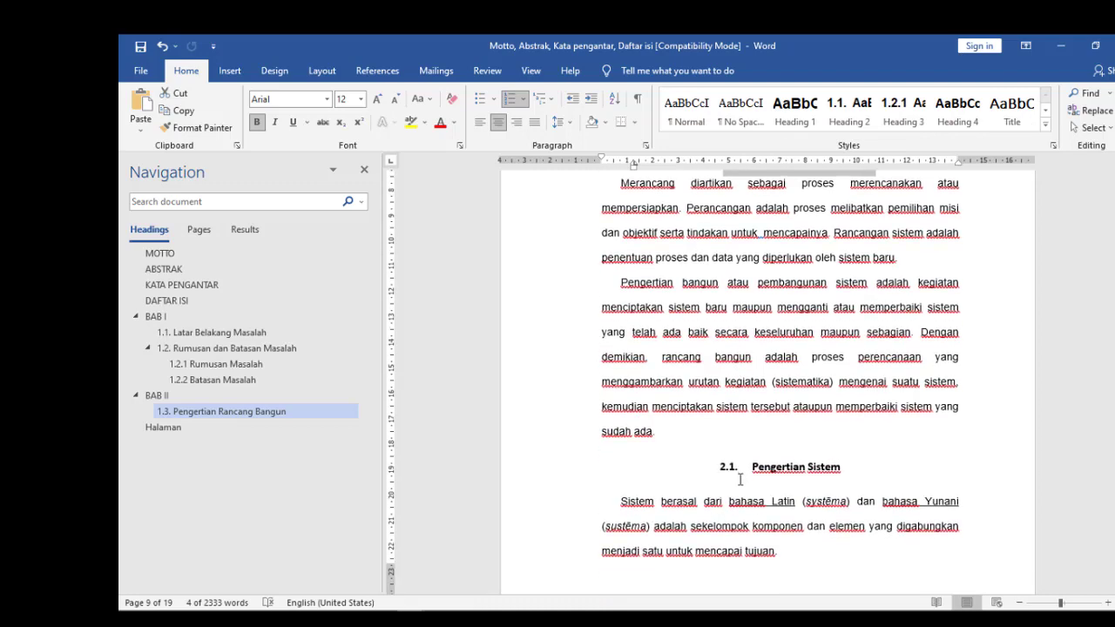
scroll(732, 348, "up", 3)
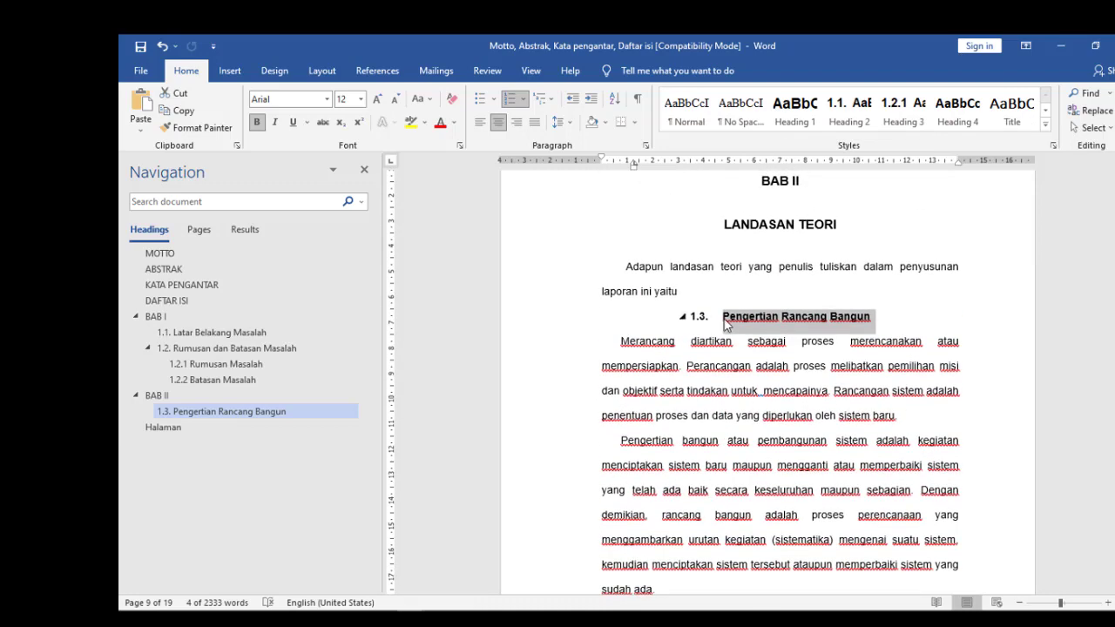
left_click(745, 324)
key("Home")
key("BackSpace")
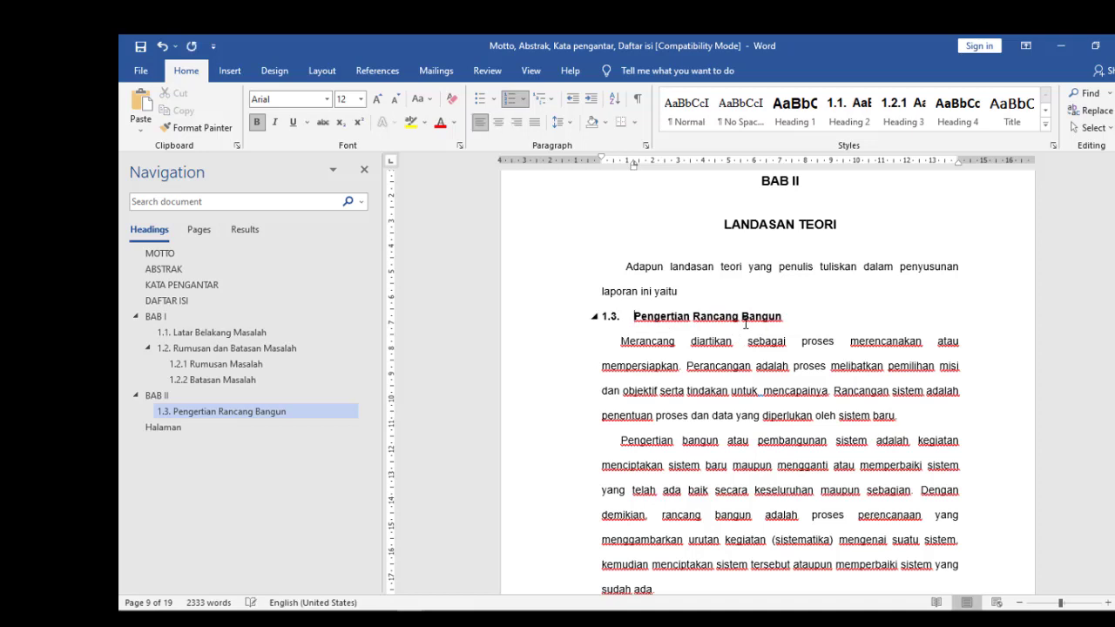
key("BackSpace")
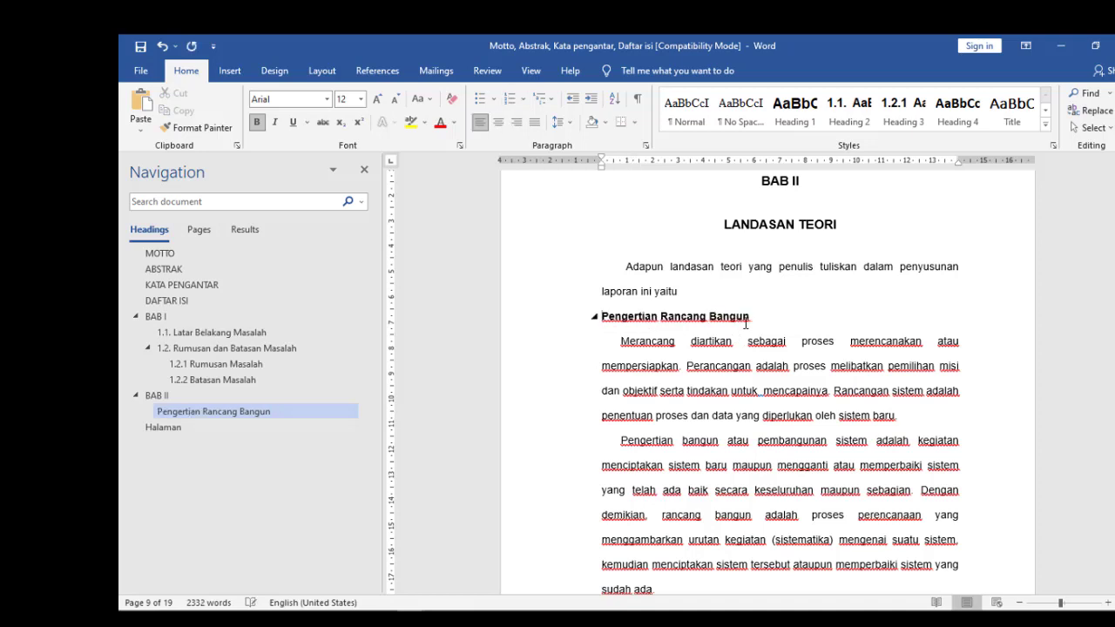
key("BackSpace")
key("Return")
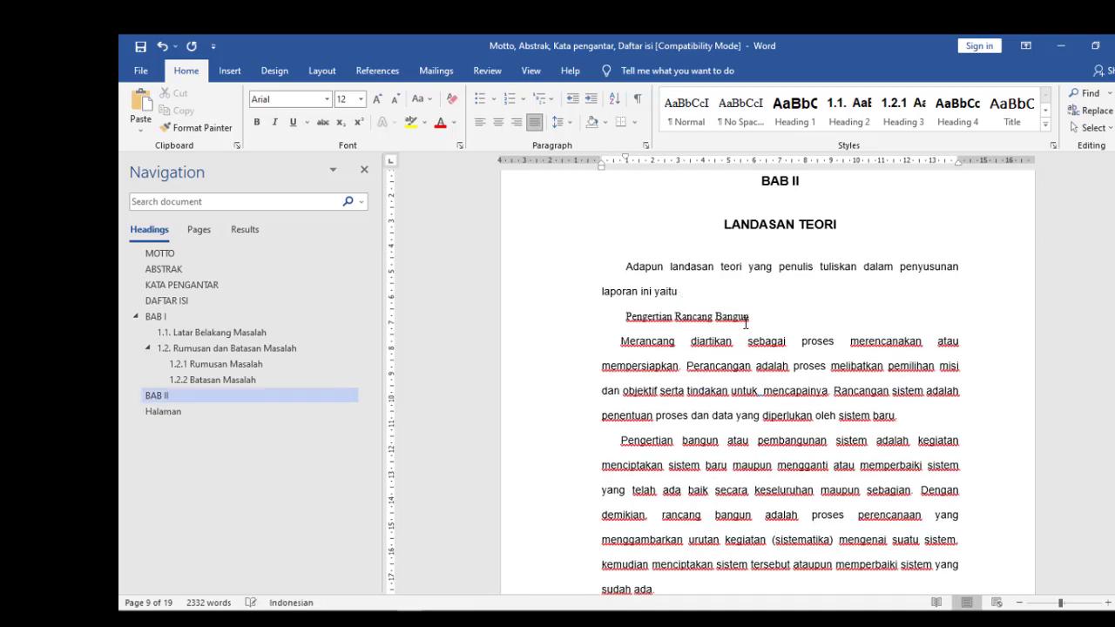
Copy the numbered formatting of the Pengertian Sistem subheading onto the Pengertian Rancang Bangun subheading.
scroll(798, 426, "down", 2)
scroll(798, 426, "down", 2)
left_click(755, 402)
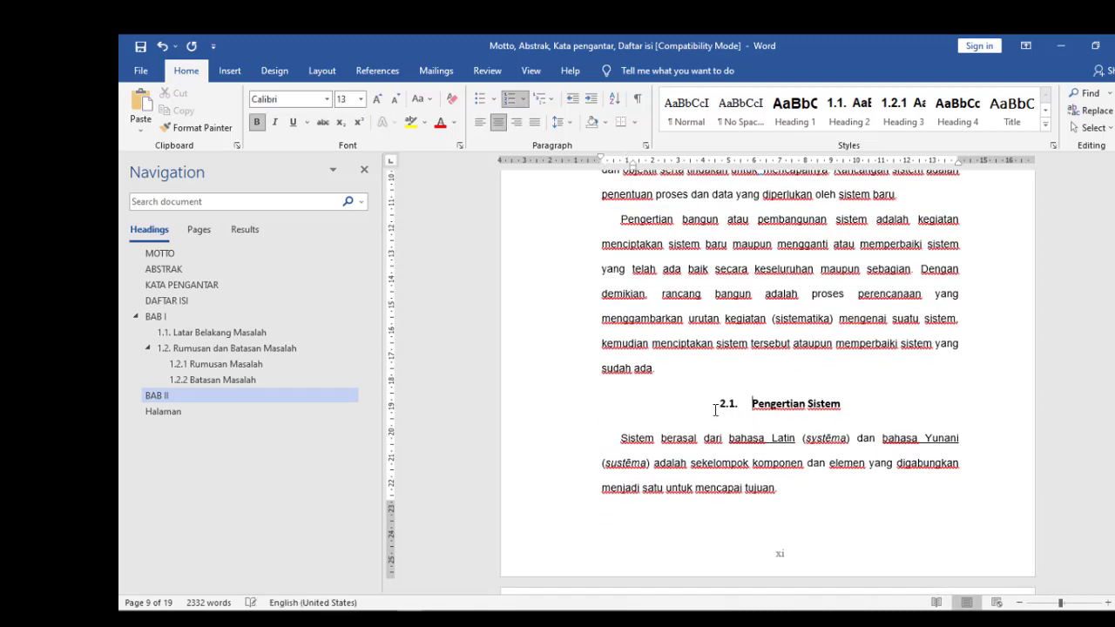
scroll(710, 398, "up", 2)
scroll(706, 397, "up", 2)
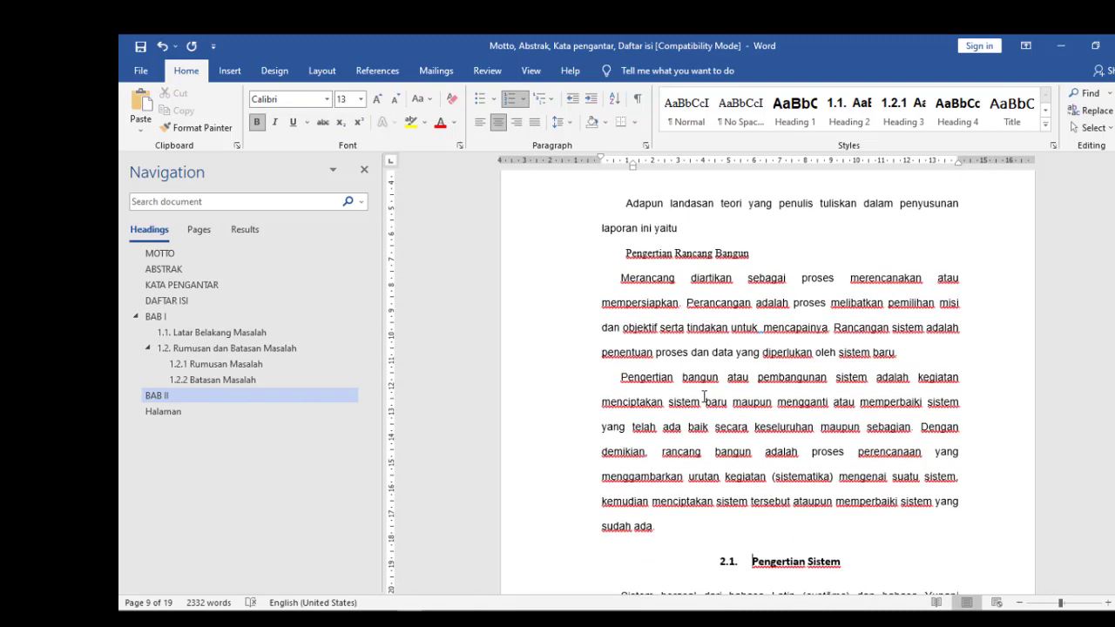
left_click(197, 127)
left_click(620, 253)
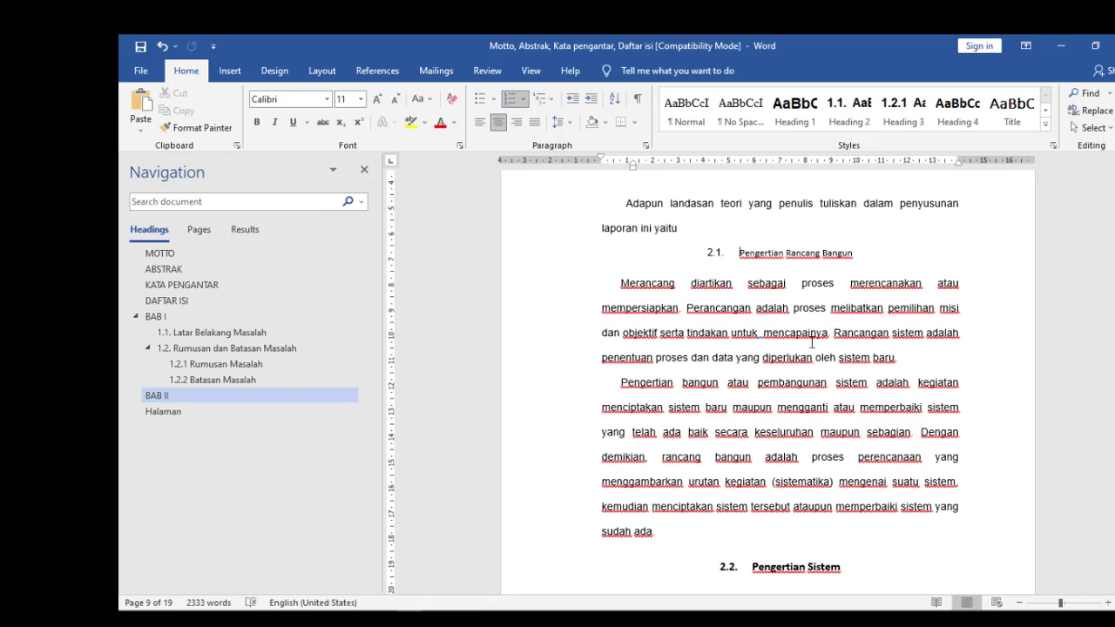
Make the Pengertian Rancang Bangun subheading and its number bold.
left_click_drag(868, 257, 718, 253)
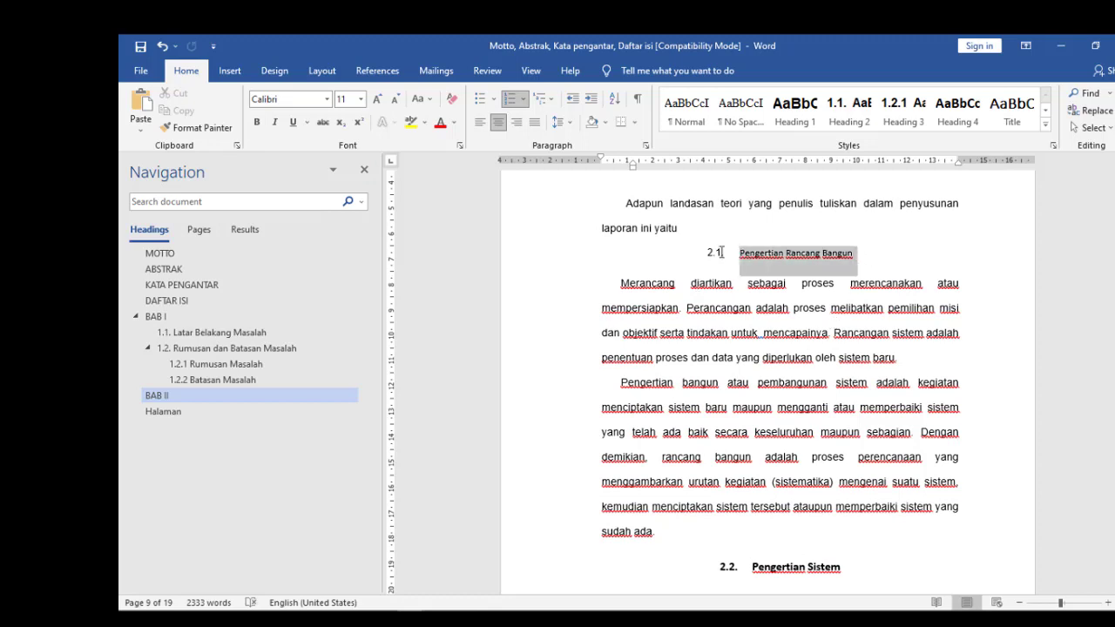
left_click(256, 123)
left_click(748, 284)
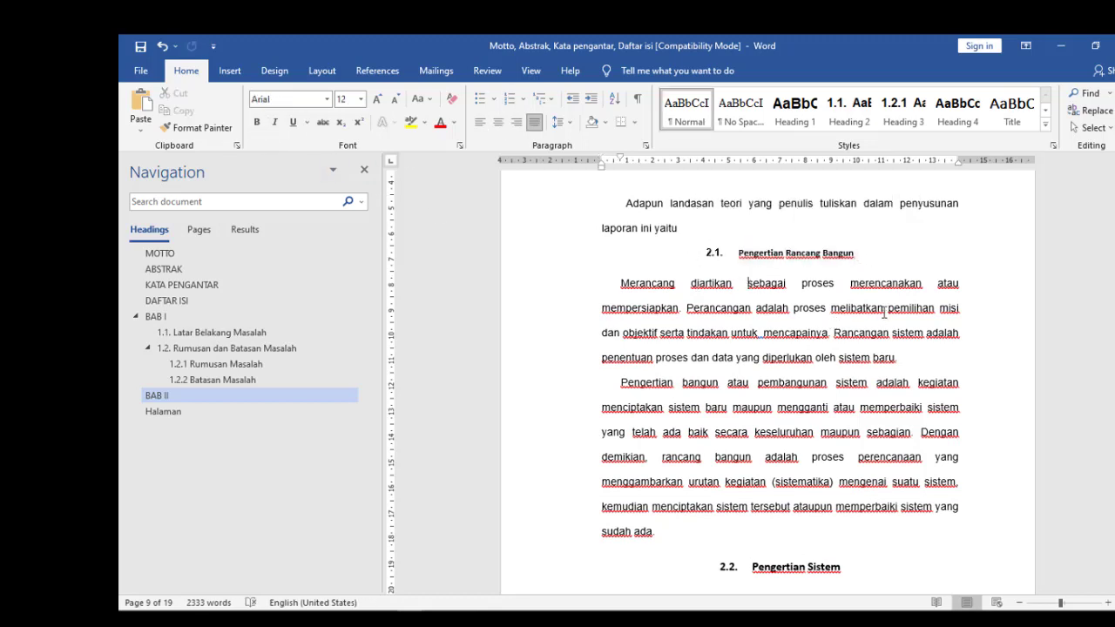
left_click(864, 259)
Create a style named SUB BABA II from the Pengertian Rancang Bangun subheading, based on Heading 2.
left_click_drag(857, 254, 739, 254)
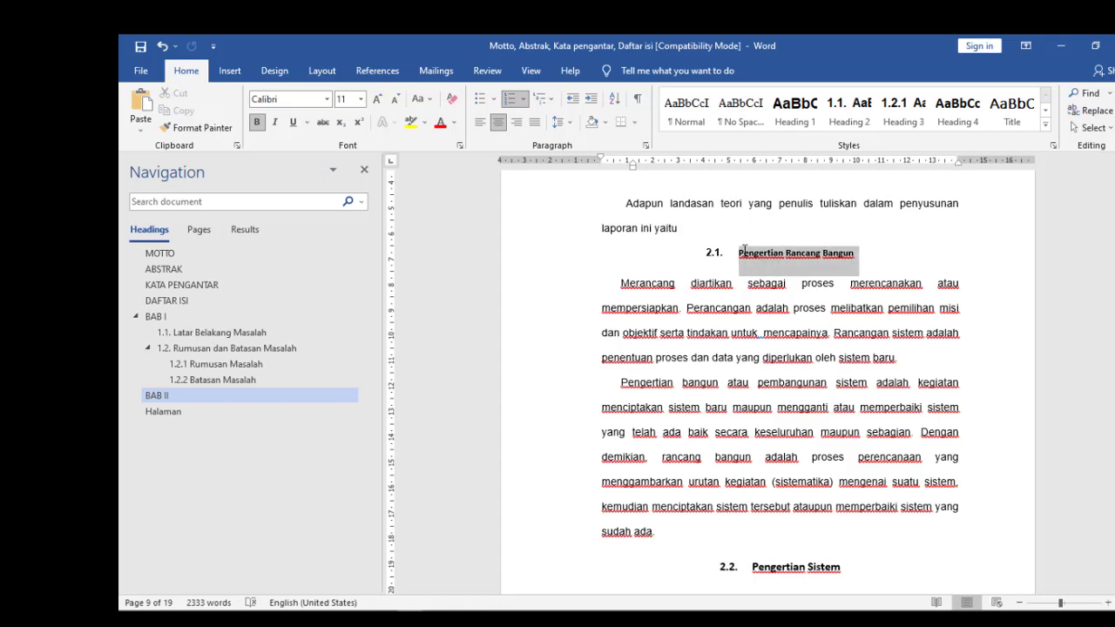
left_click(1045, 124)
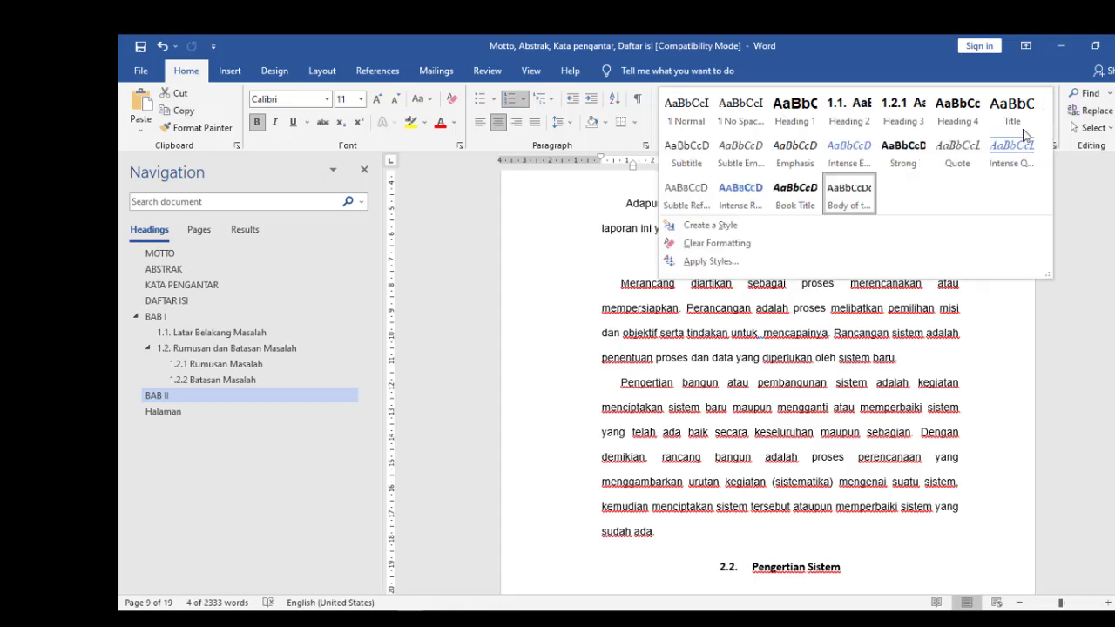
left_click(723, 225)
type("SUB BABA II")
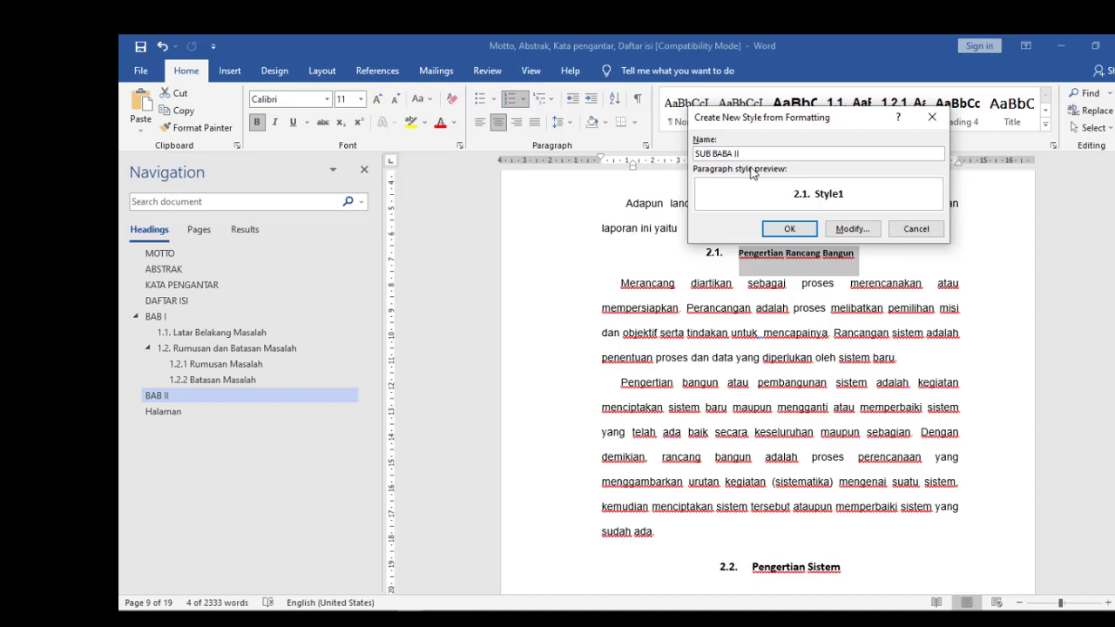
left_click(858, 230)
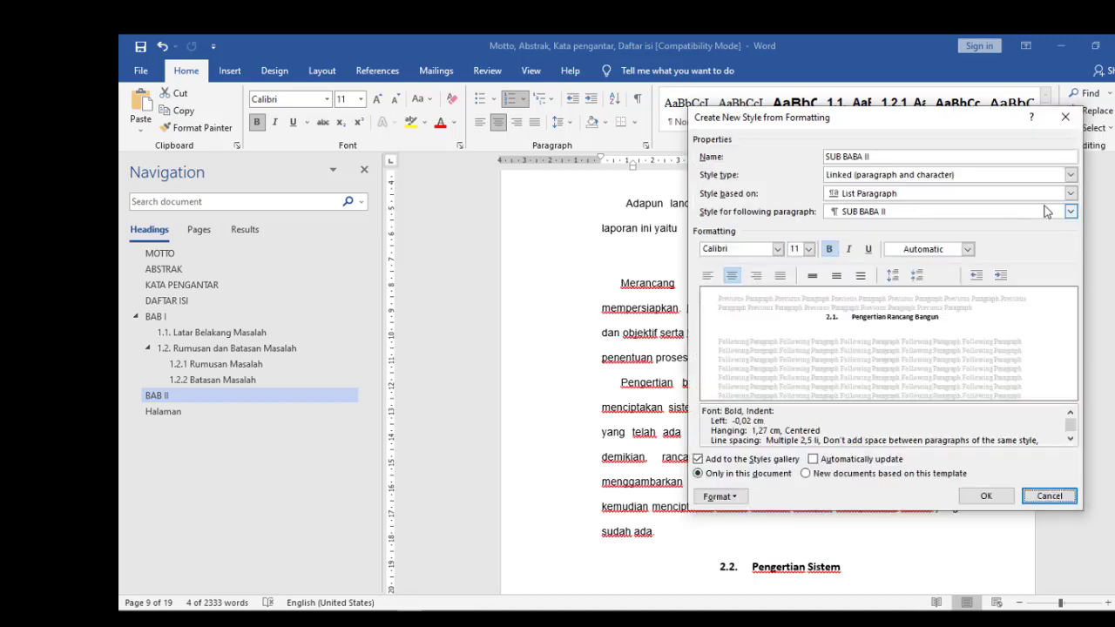
left_click_drag(959, 121, 942, 104)
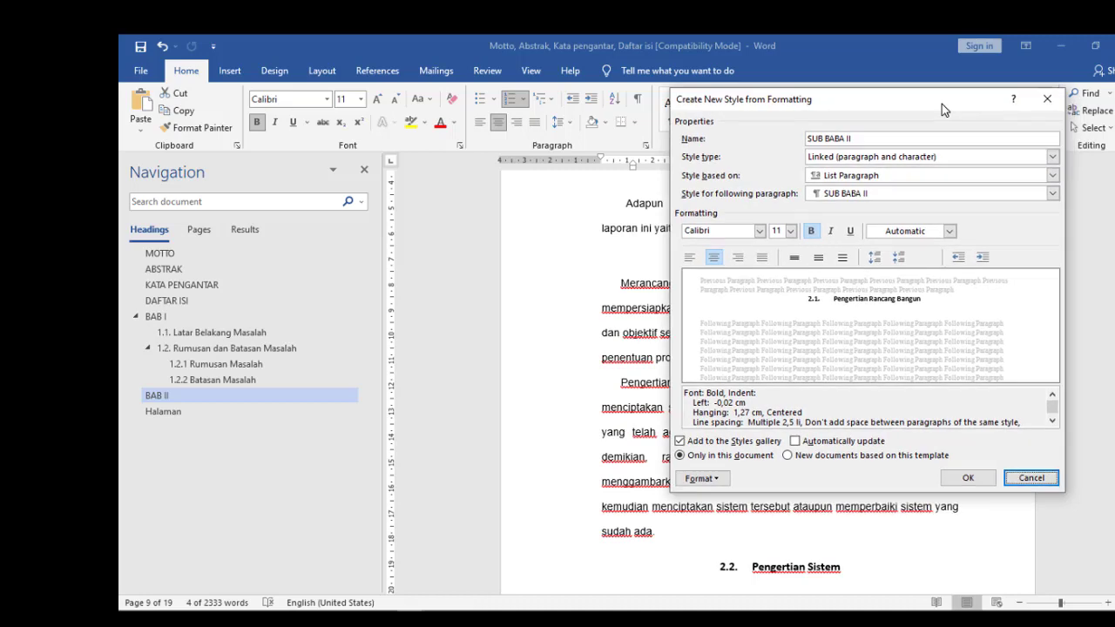
left_click(863, 139)
left_click(1052, 175)
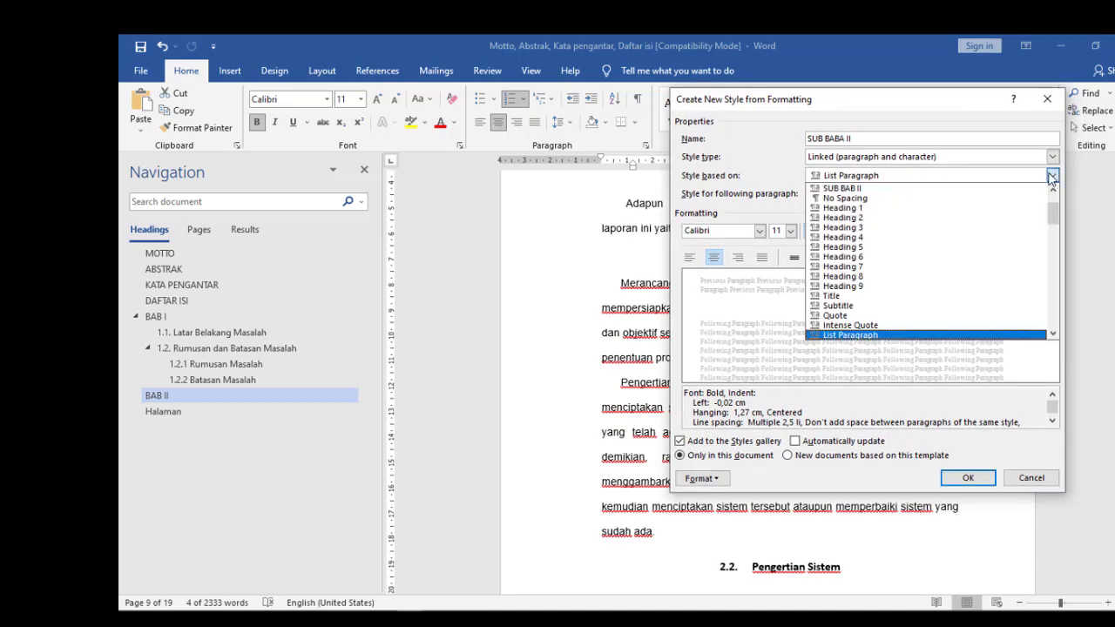
left_click(889, 221)
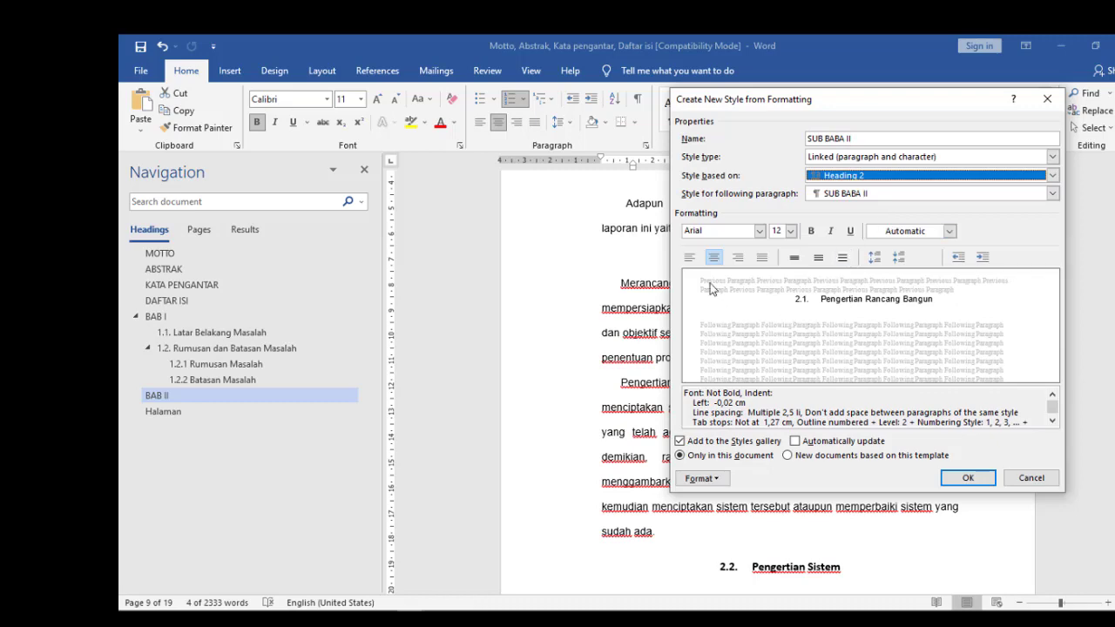
left_click_drag(815, 104, 856, 98)
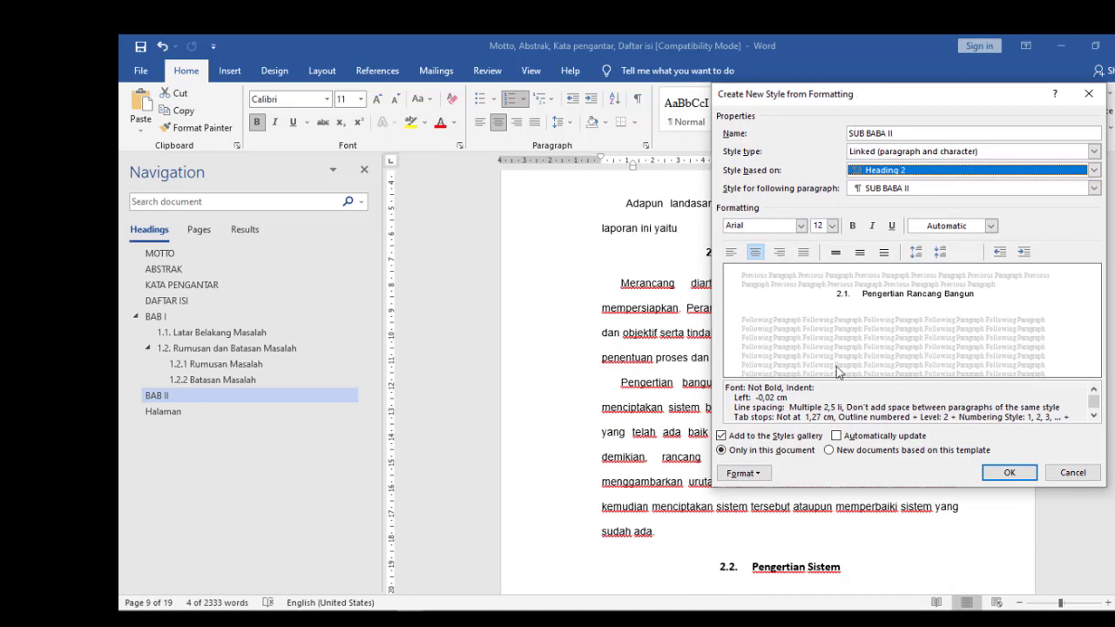
left_click(996, 475)
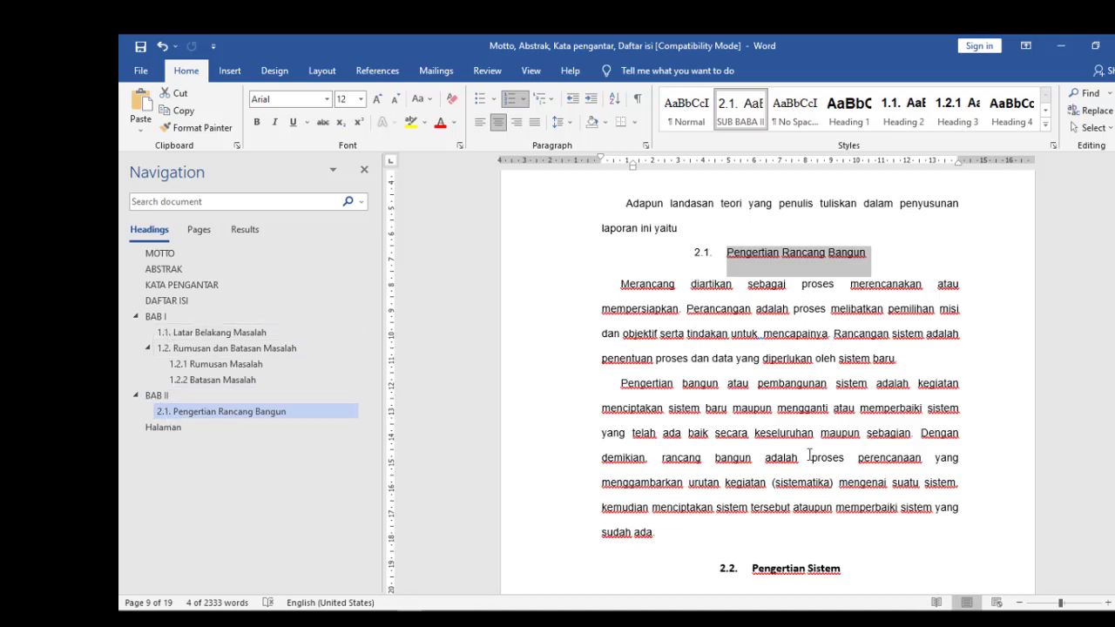
left_click(789, 266)
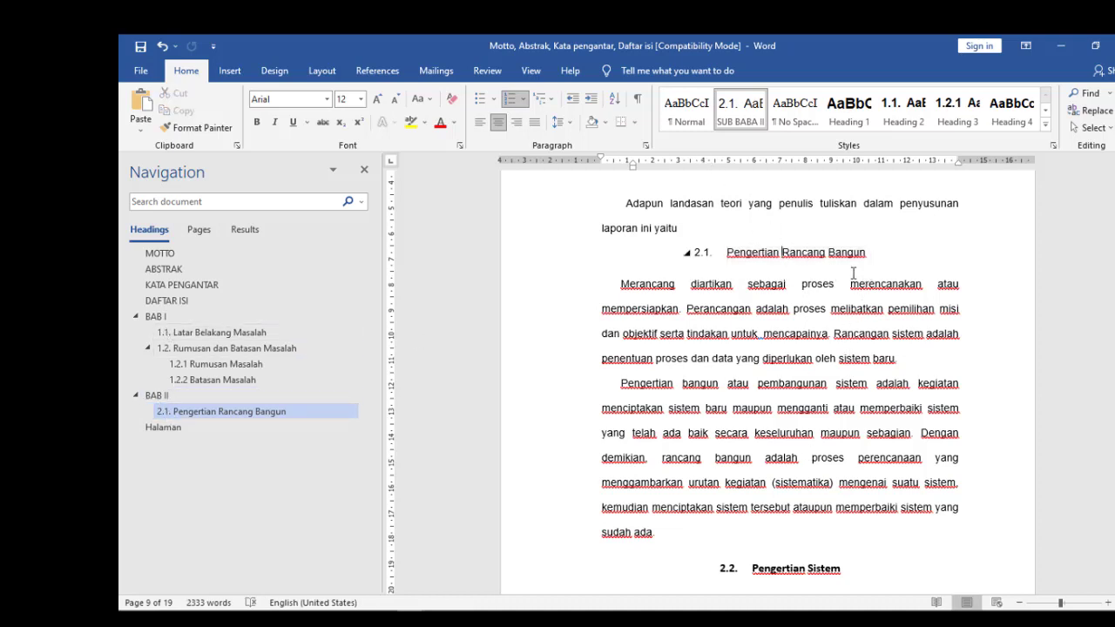
Apply the SUB BABA II style to the Pengertian Sistem subheading.
scroll(819, 341, "down", 1)
left_click(847, 508)
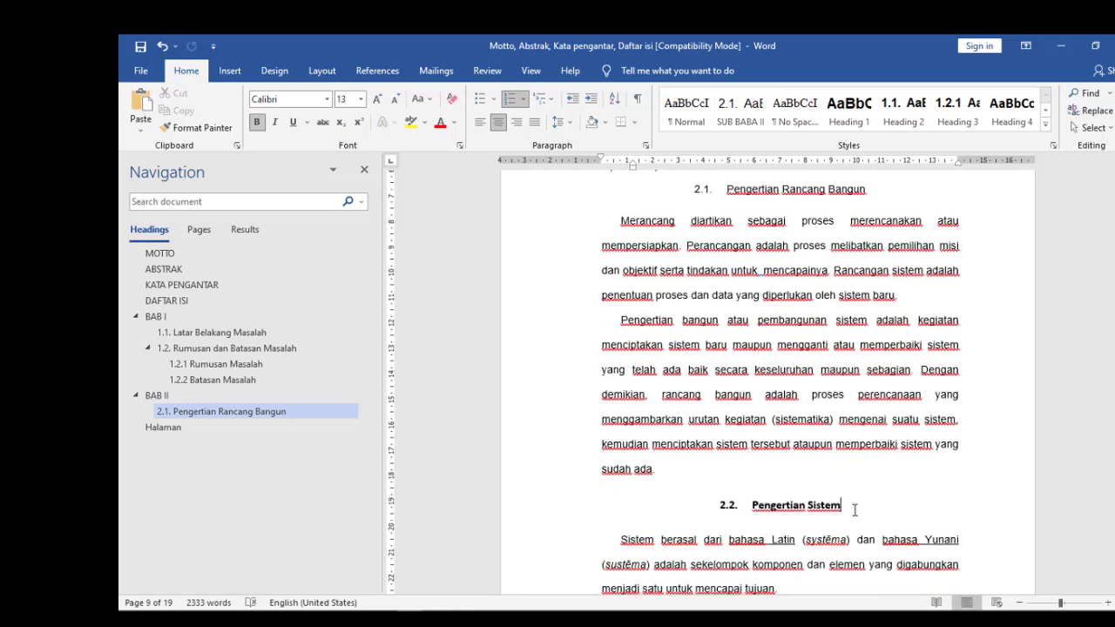
left_click_drag(840, 508, 750, 507)
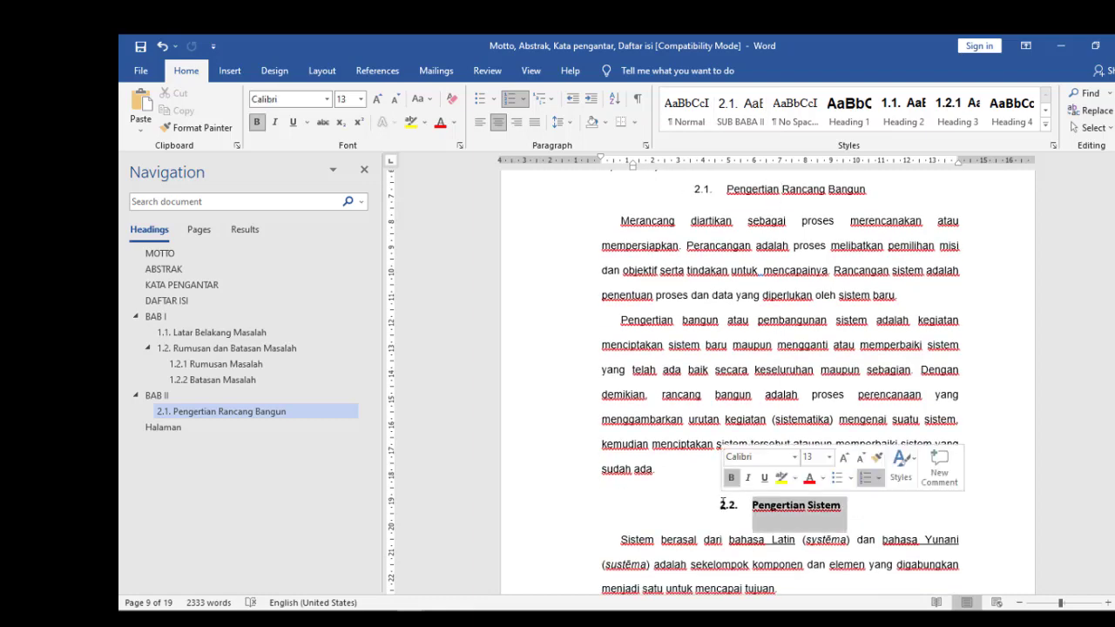
left_click(741, 111)
Apply the SUB BABA II style to the Pengertian Informasi subheading on the following page.
scroll(867, 404, "down", 11)
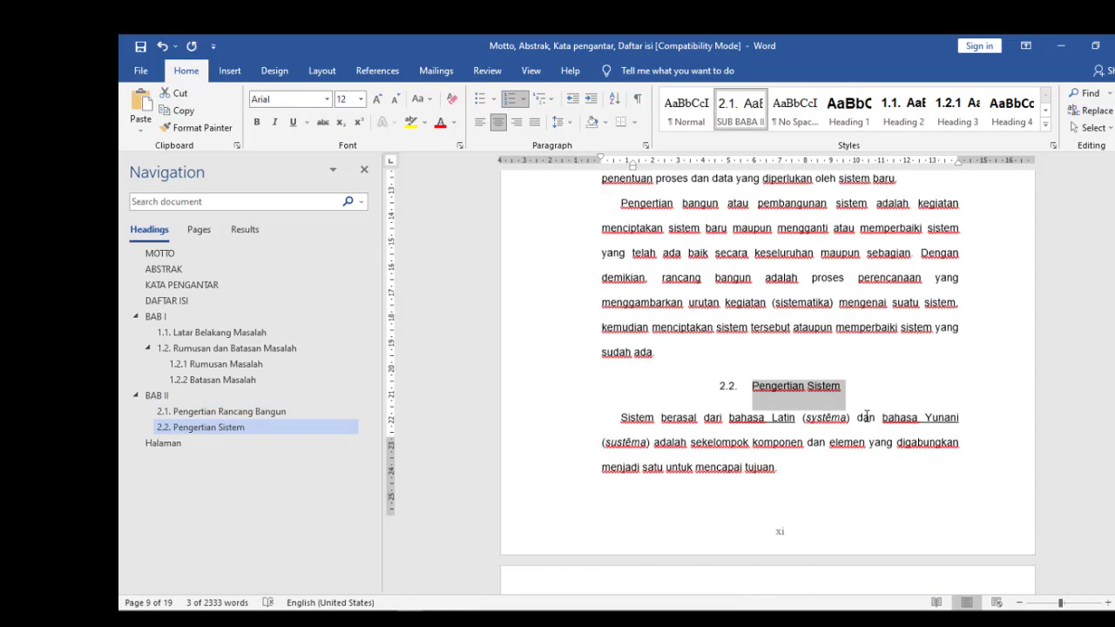
triple_click(762, 375)
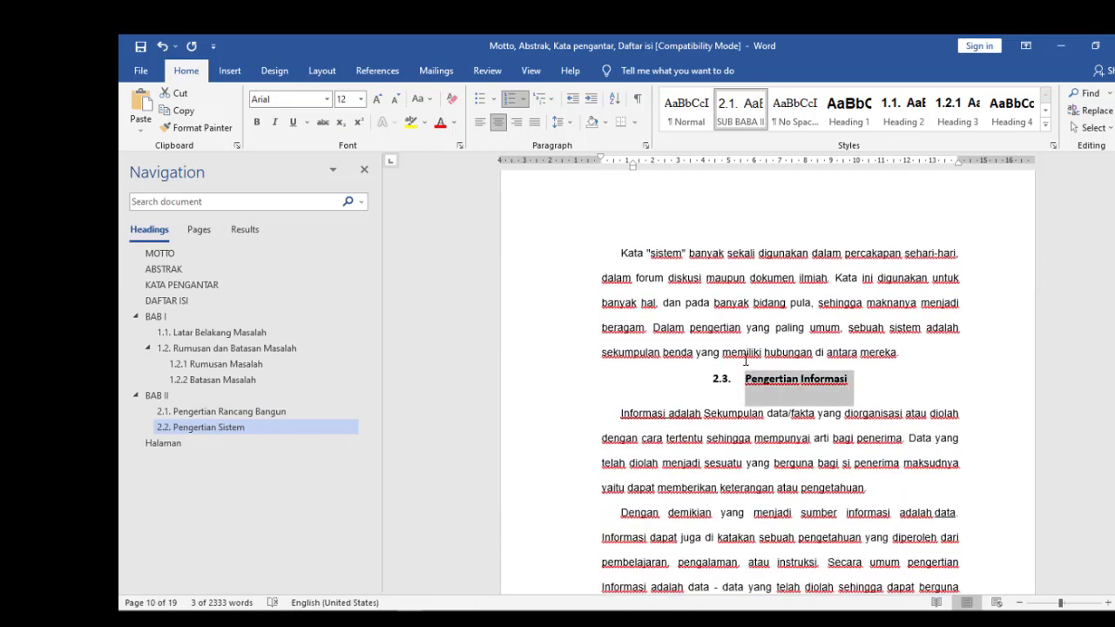
left_click(742, 109)
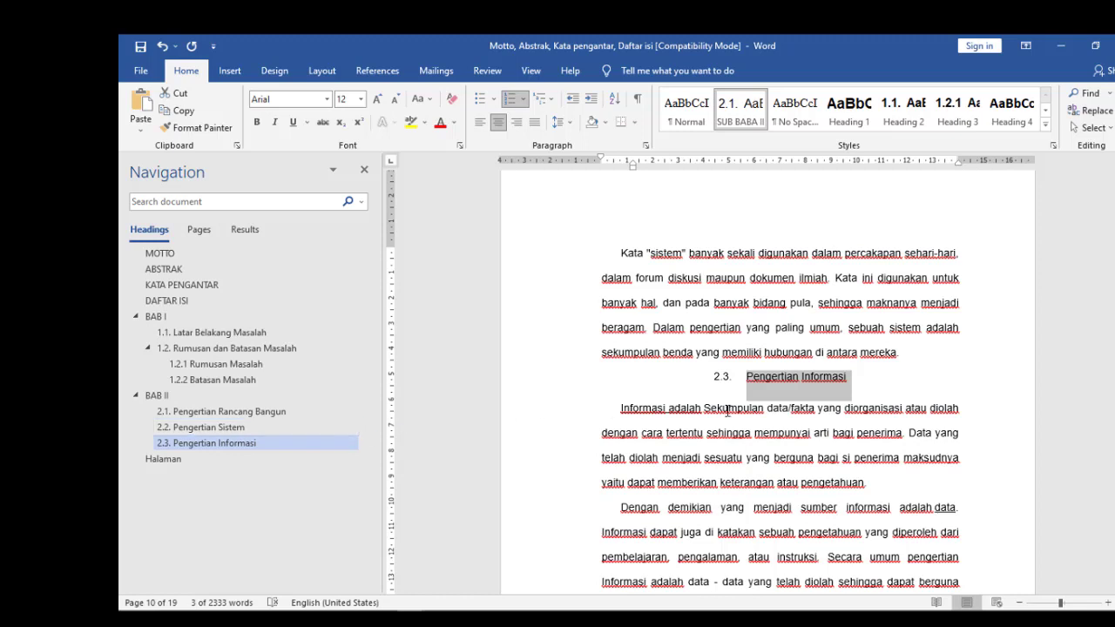
left_click(796, 401)
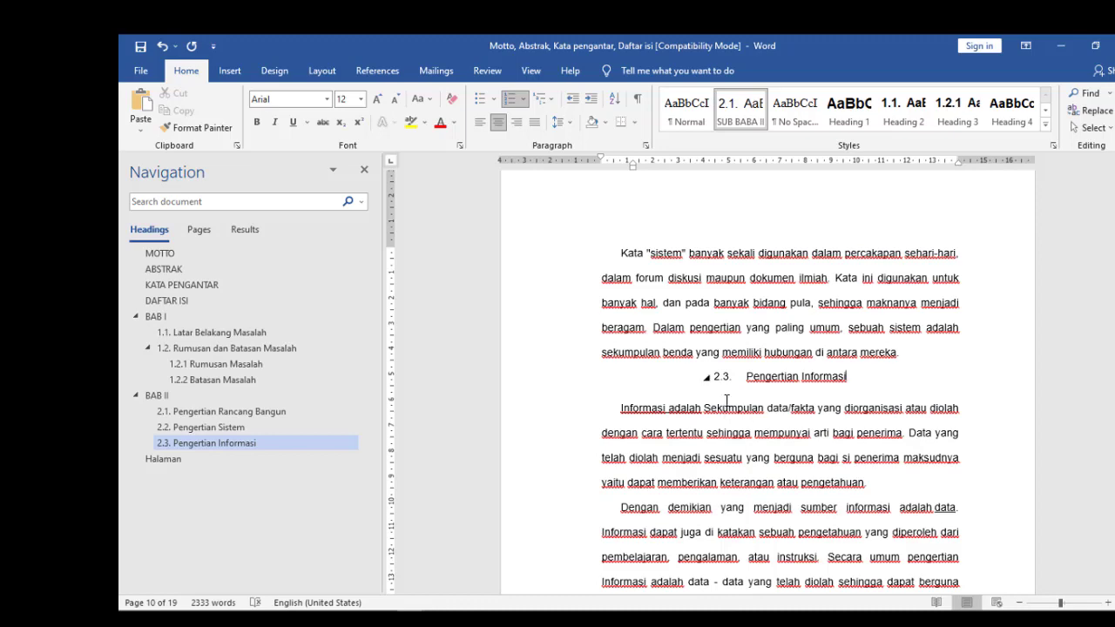
Jump through the ABSTRAK, BAB I and Rumusan Masalah headings to check the document's heading navigation.
left_click(170, 275)
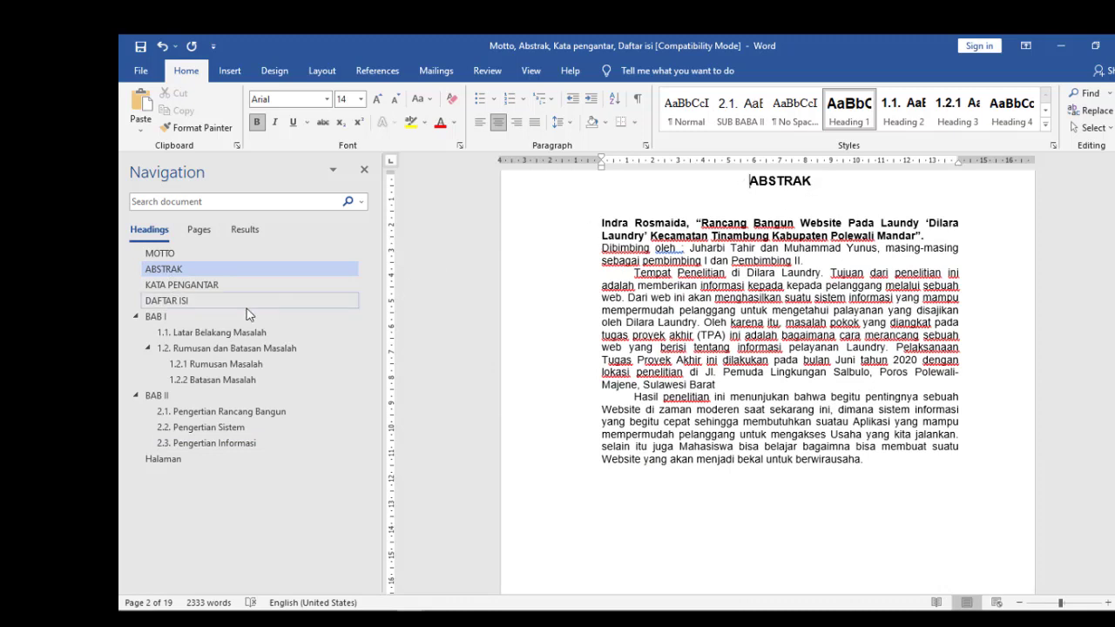
left_click(176, 319)
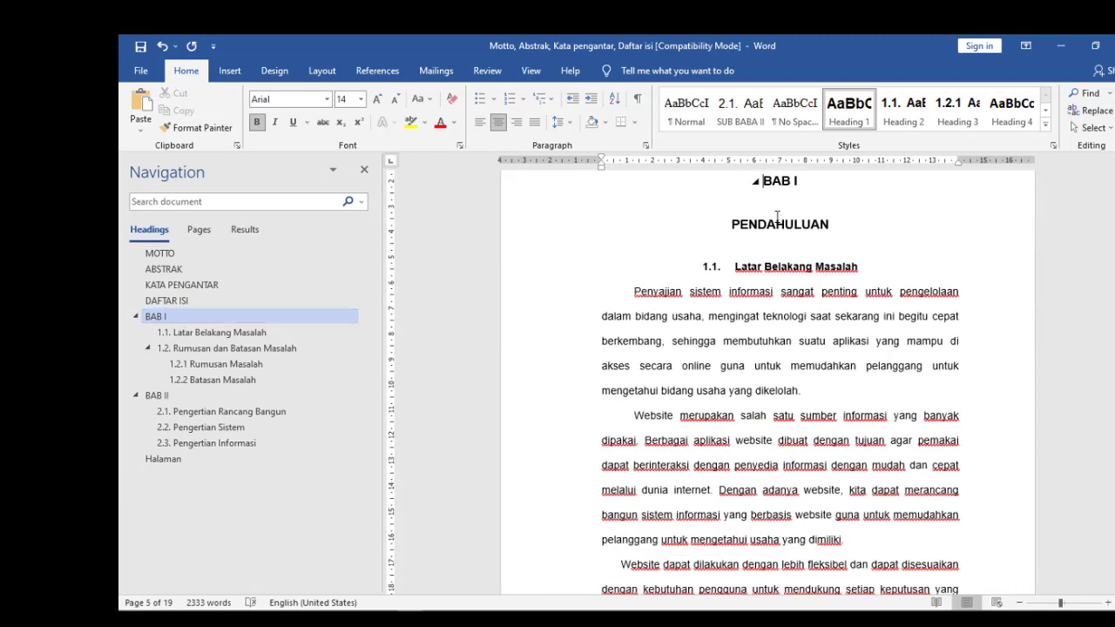
left_click(257, 365)
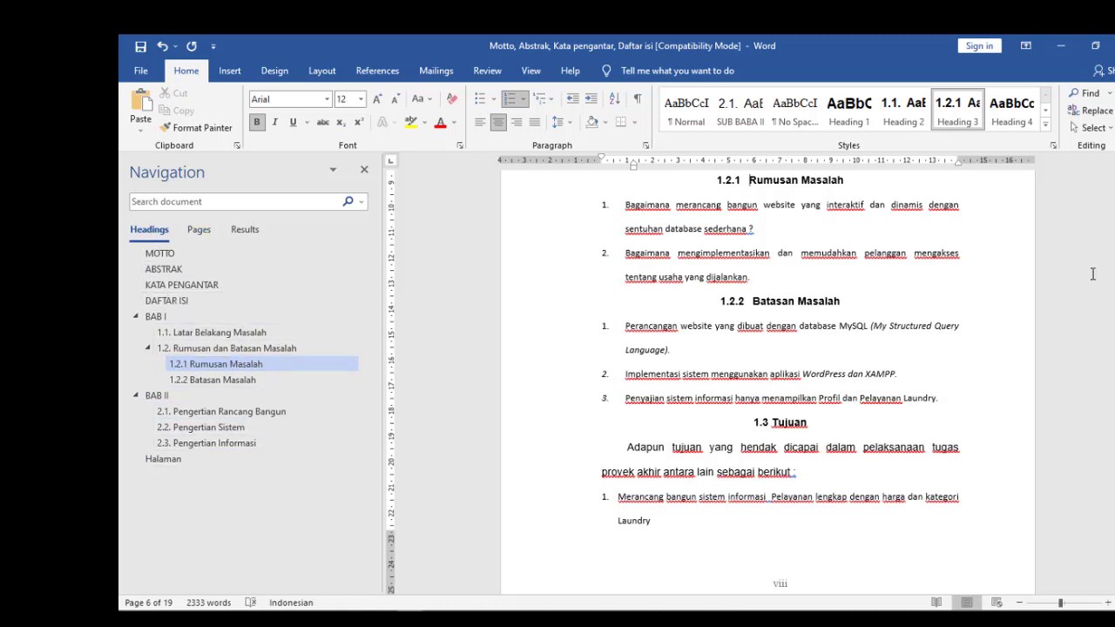
scroll(768, 382, "down", 3)
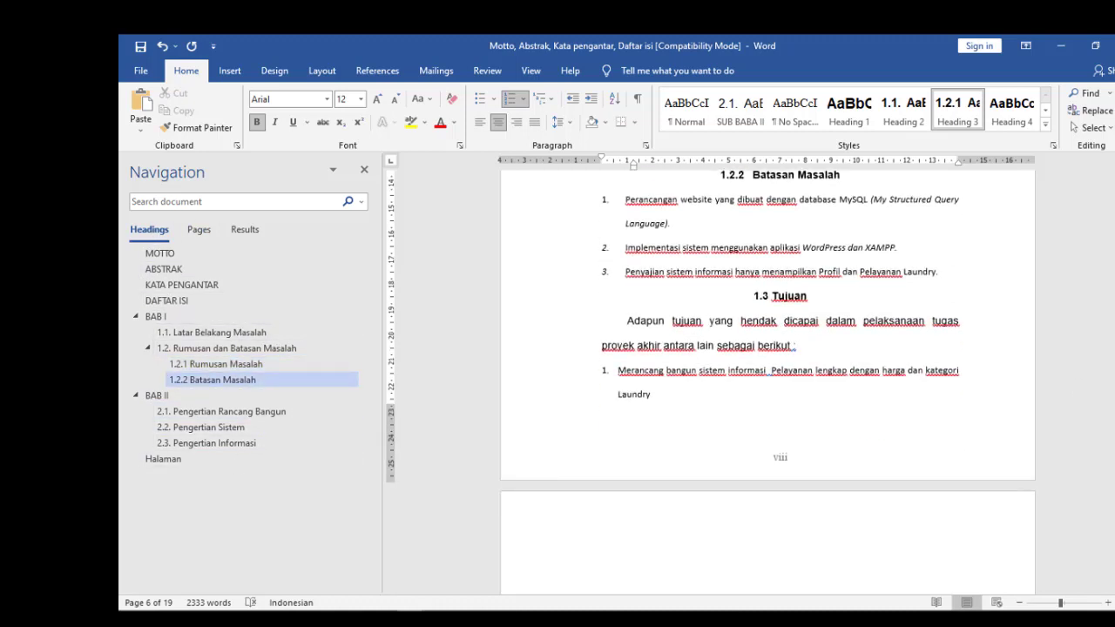
Insert the Automatic Table 1 table of contents on the blank last page.
mouse_move(1114, 294)
left_mouse_down()
mouse_move(1114, 531)
mouse_move(1114, 303)
left_mouse_up()
left_click(842, 455)
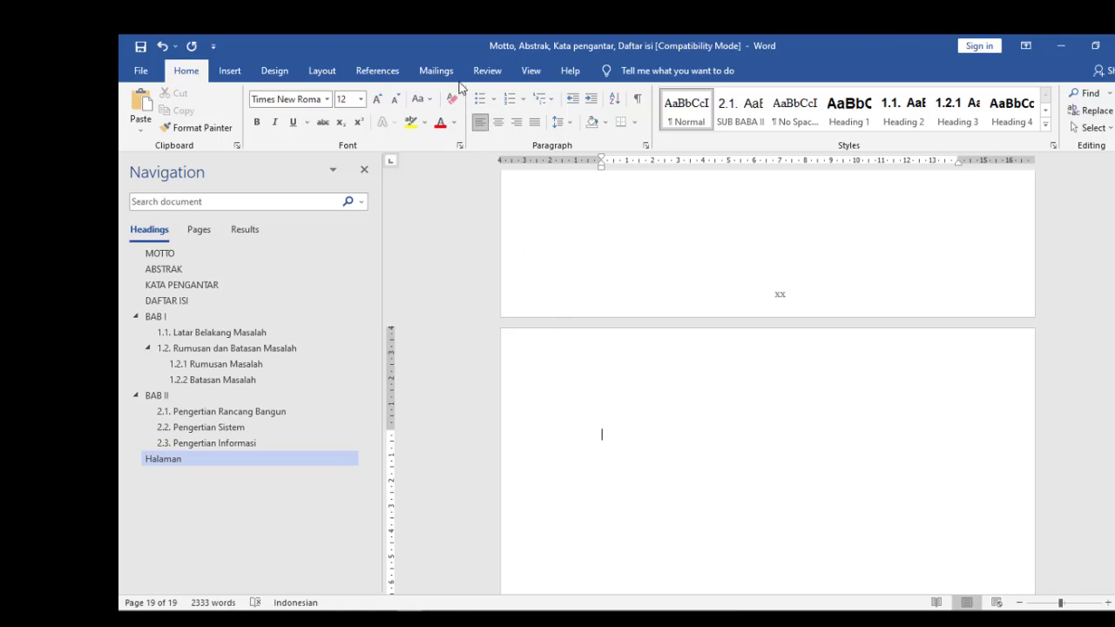
left_click(436, 70)
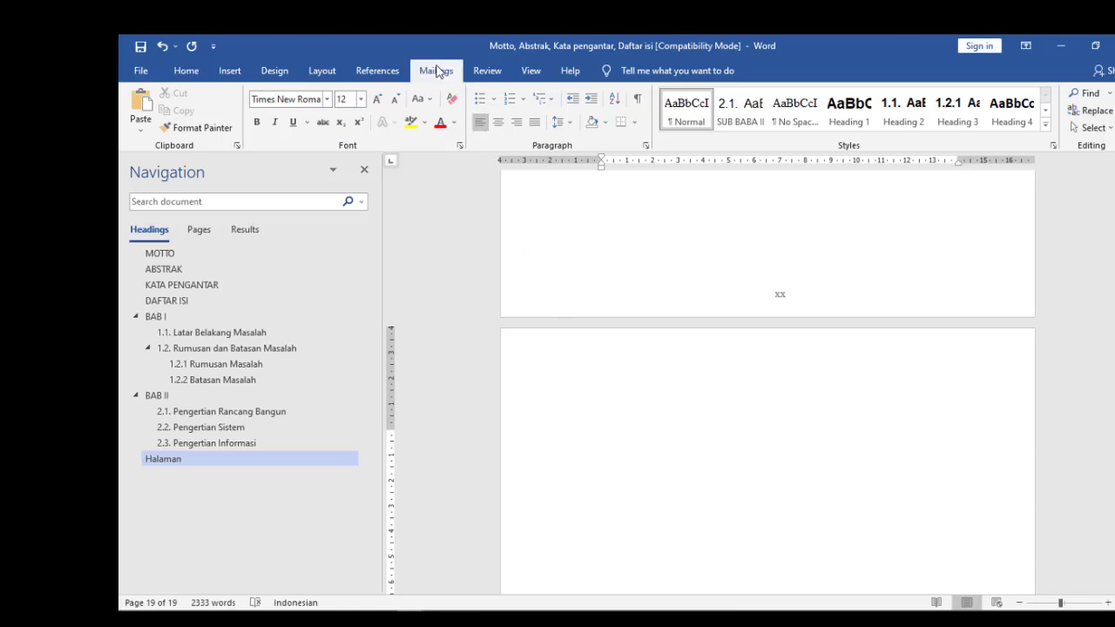
left_click(388, 73)
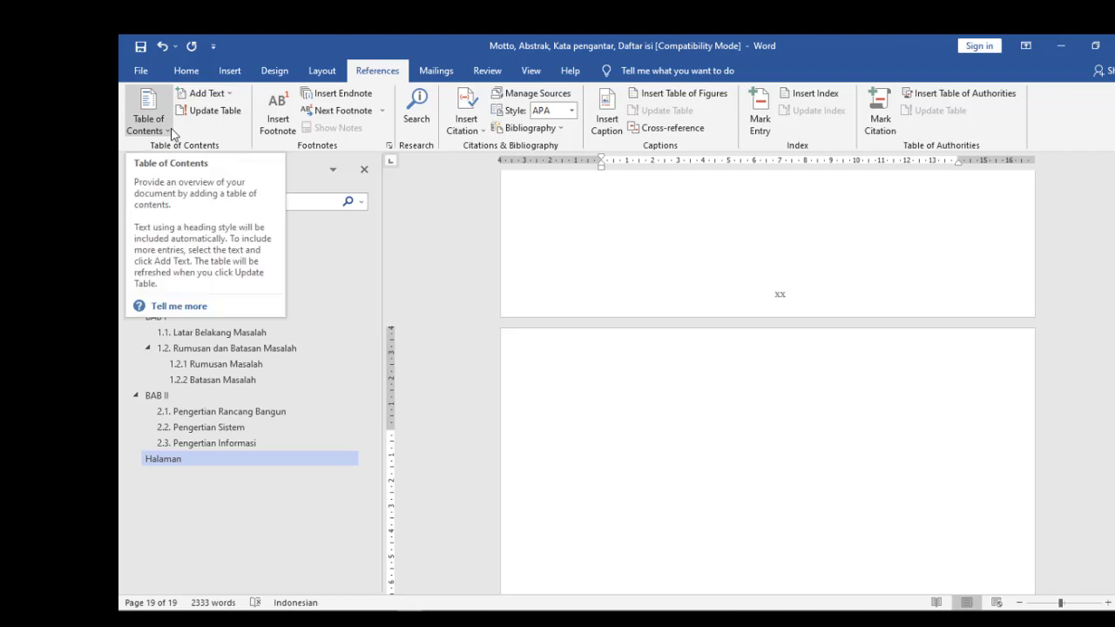
left_click(171, 129)
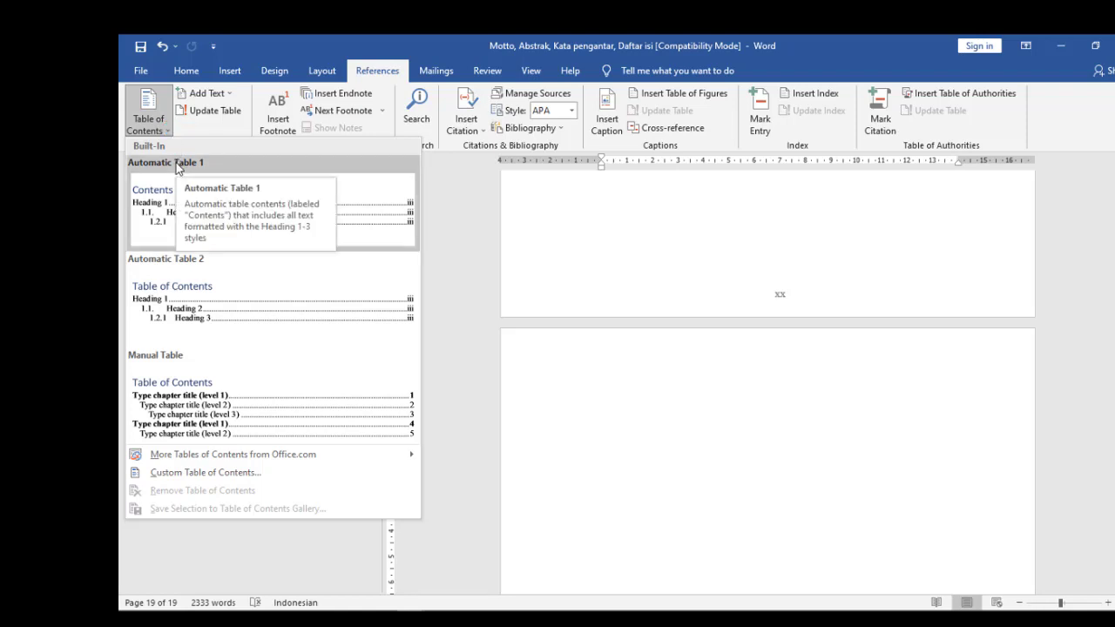
left_click(177, 168)
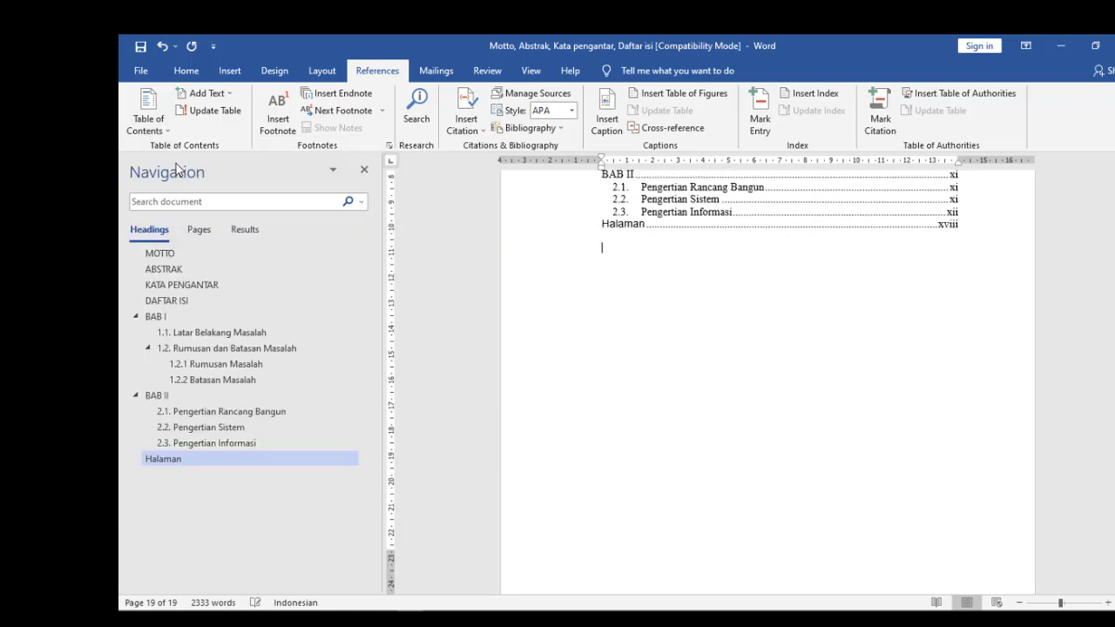
Replace the table of contents title with DAFTAR ISI.
scroll(696, 344, "up", 3)
scroll(697, 344, "up", 3)
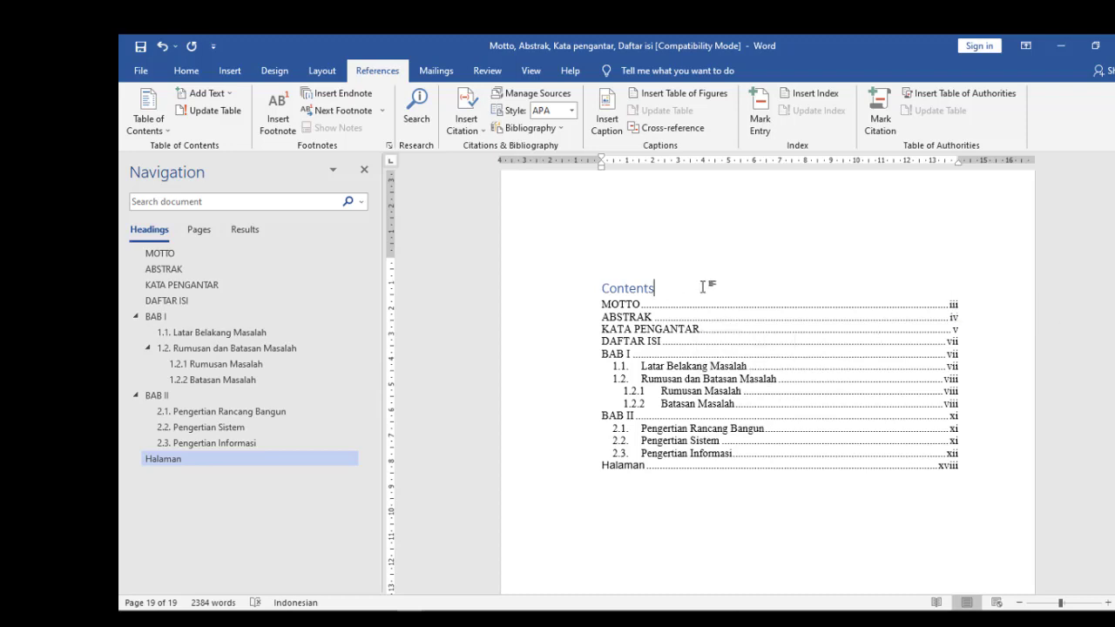
double_click(626, 294)
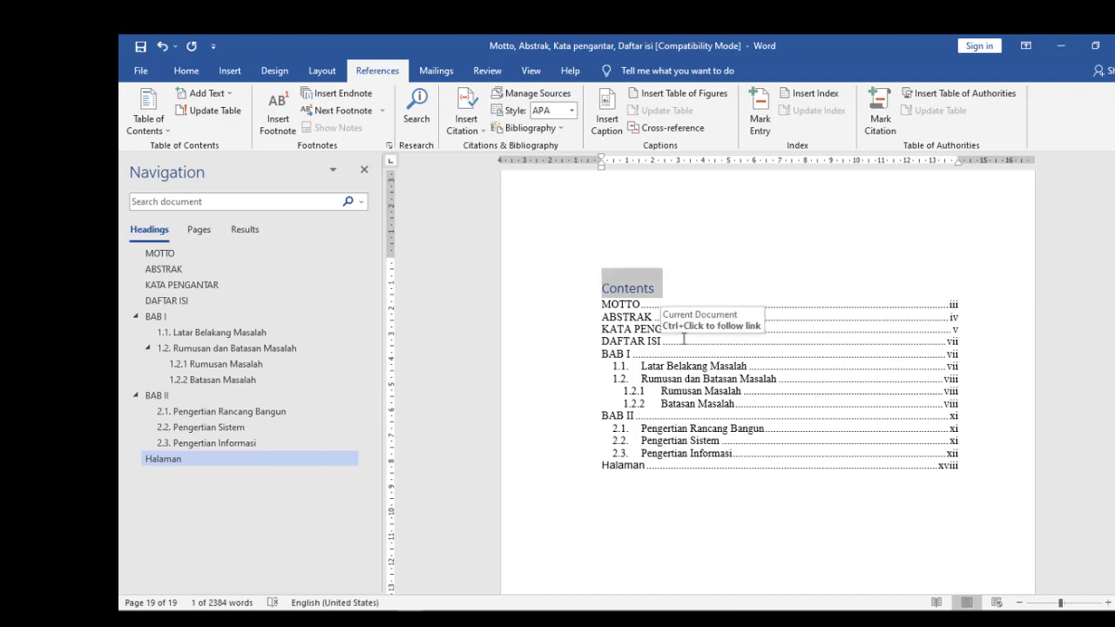
type("DAFTAR")
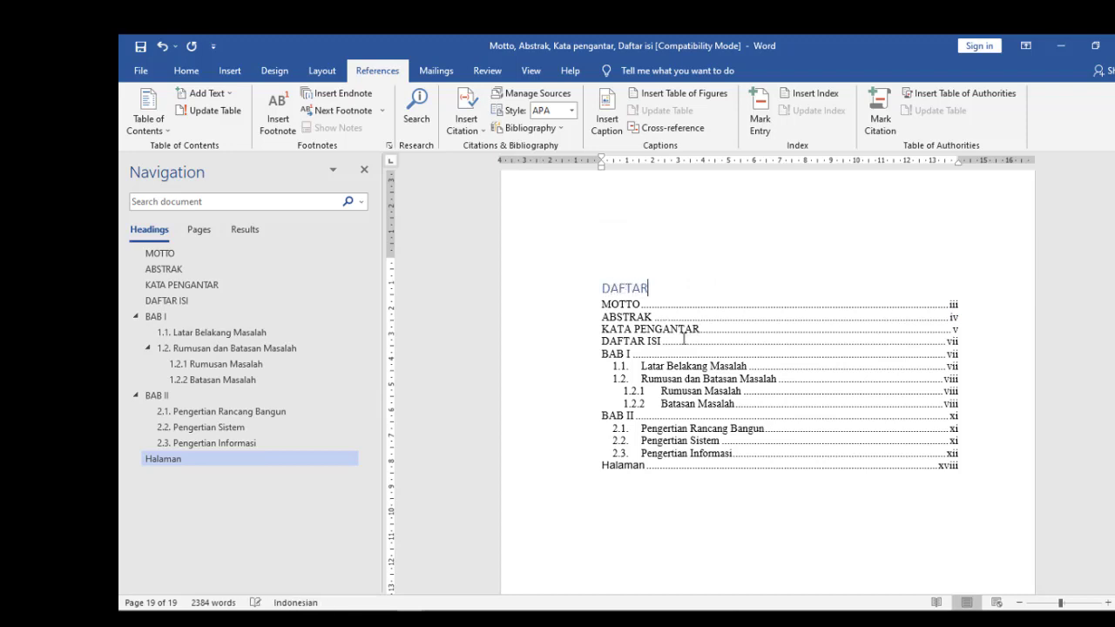
type(" ISI")
Center the DAFTAR ISI title above the table of contents and make it bold and black.
left_click(174, 71)
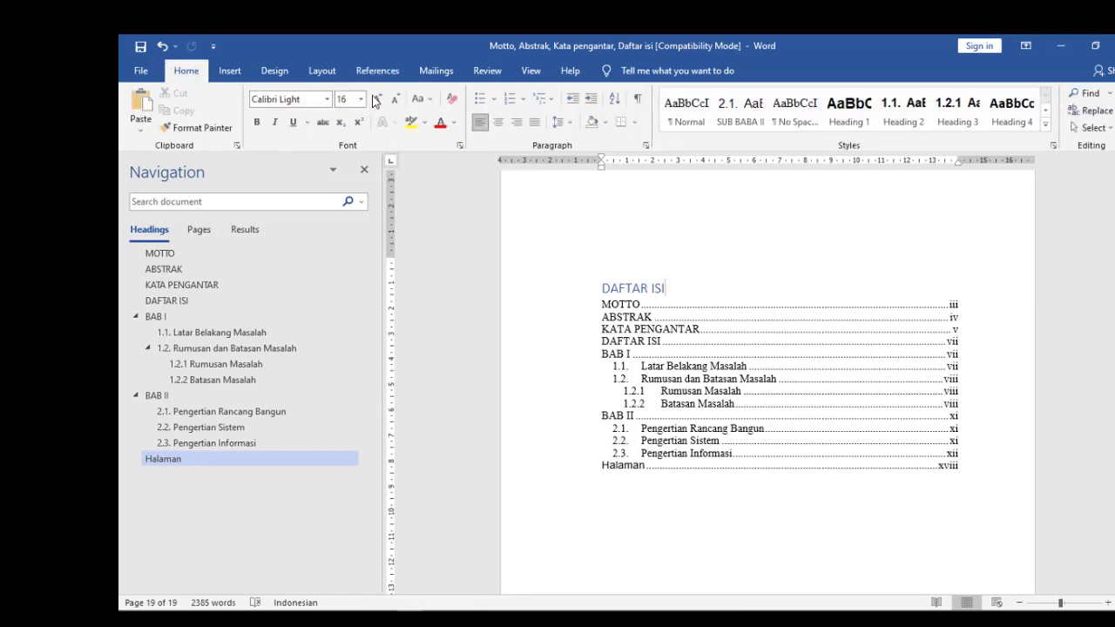
left_click(498, 122)
left_click_drag(816, 289, 750, 288)
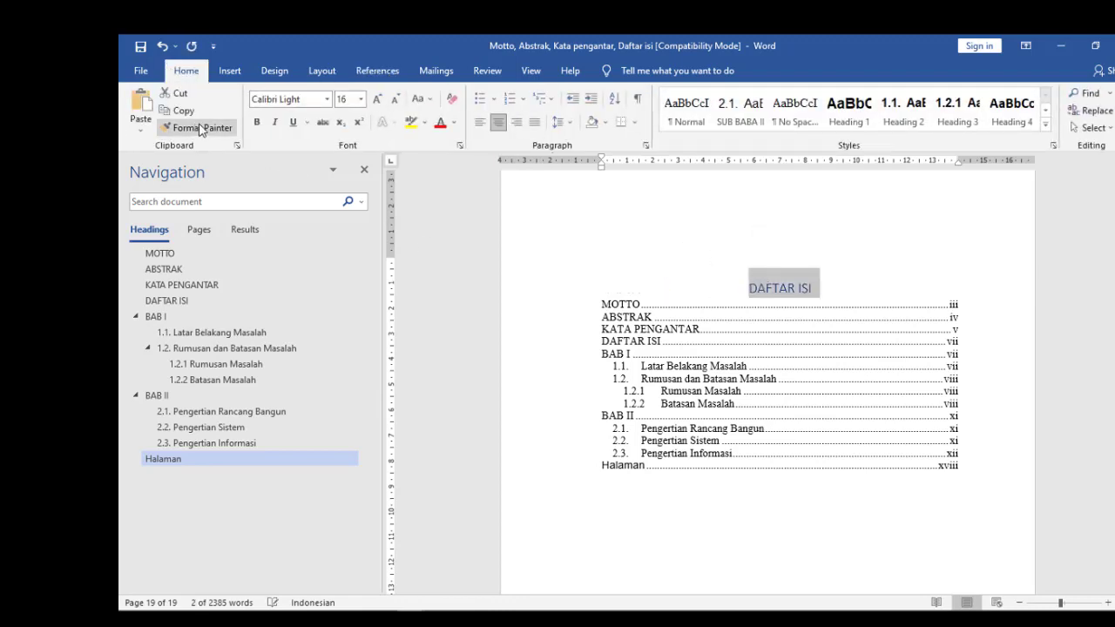
left_click(257, 122)
left_click(453, 122)
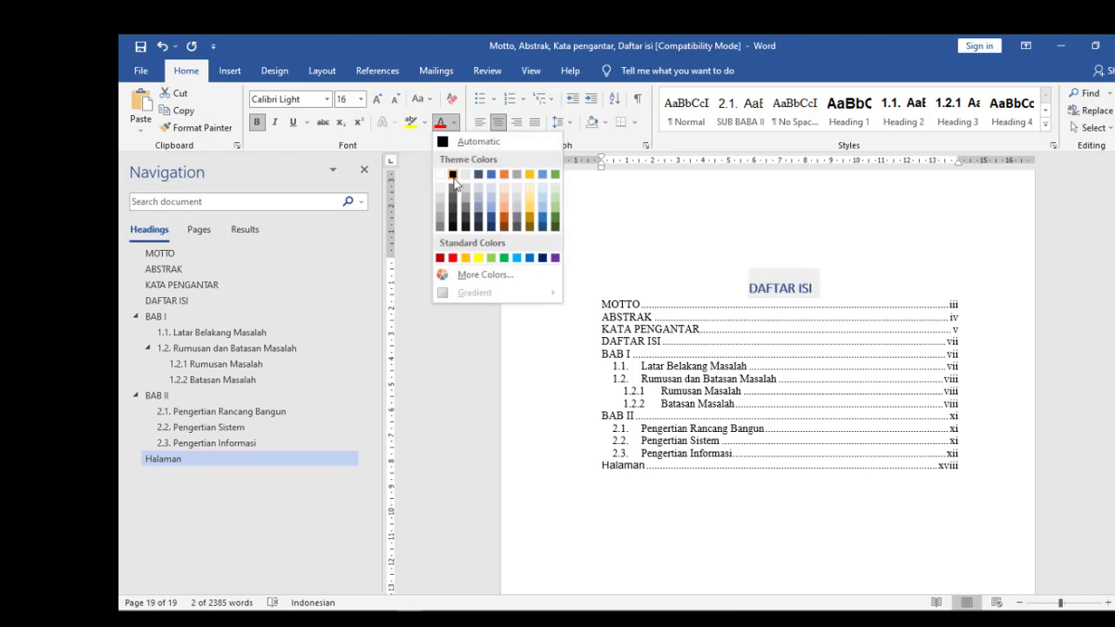
left_click(453, 179)
Set the line spacing of all table of contents entries, from MOTTO to Halaman, to 2,0.
left_click_drag(969, 464, 585, 306)
left_click(572, 124)
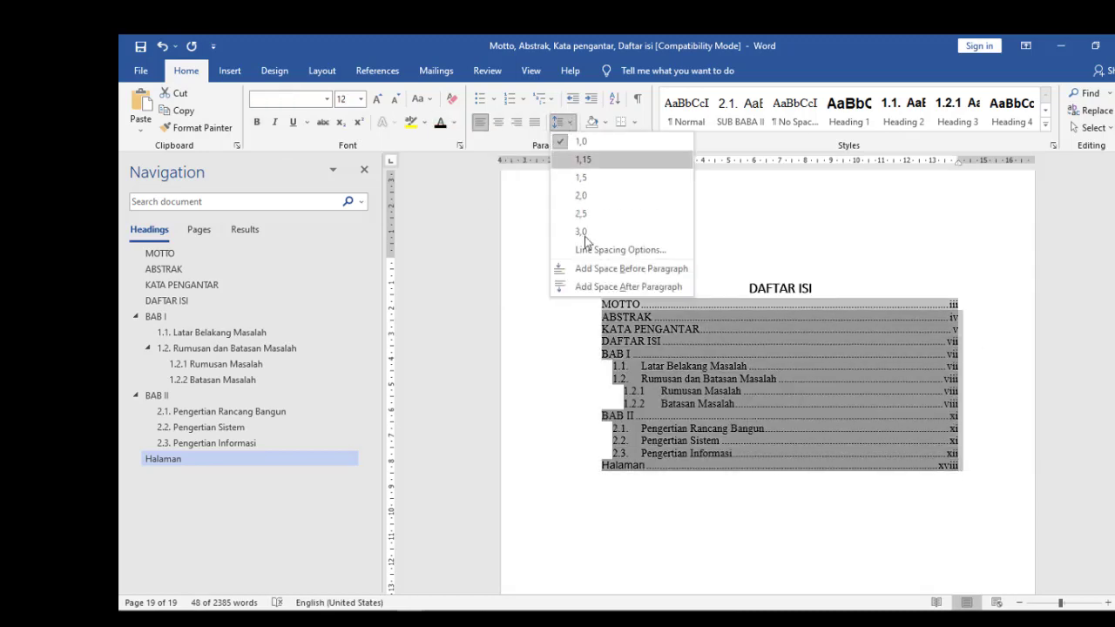
left_click(581, 198)
left_click(827, 392)
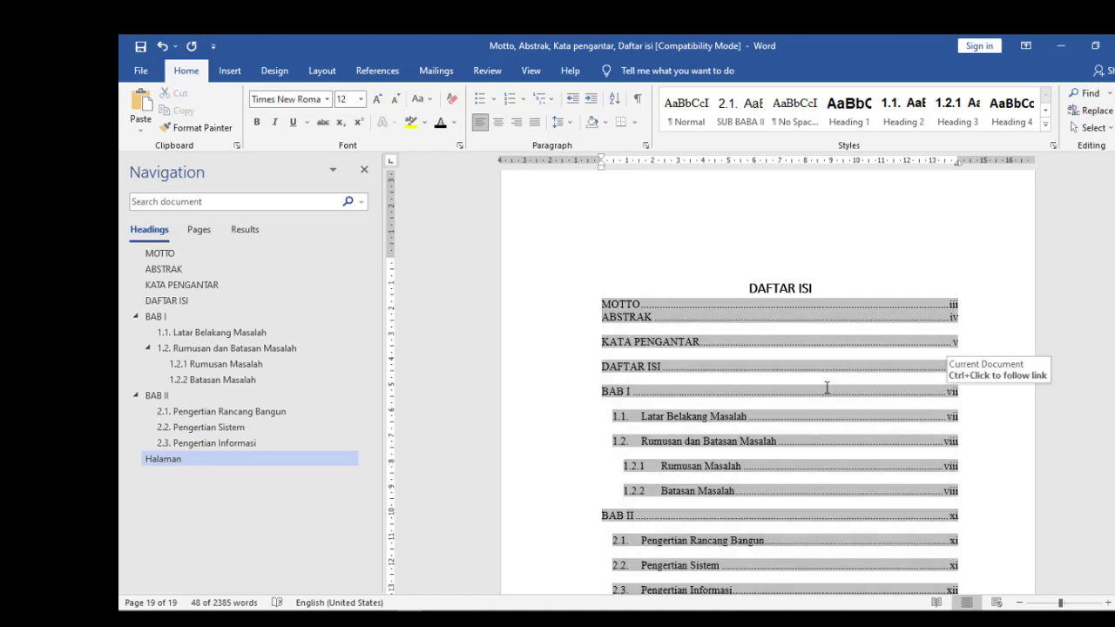
scroll(938, 409, "down", 3)
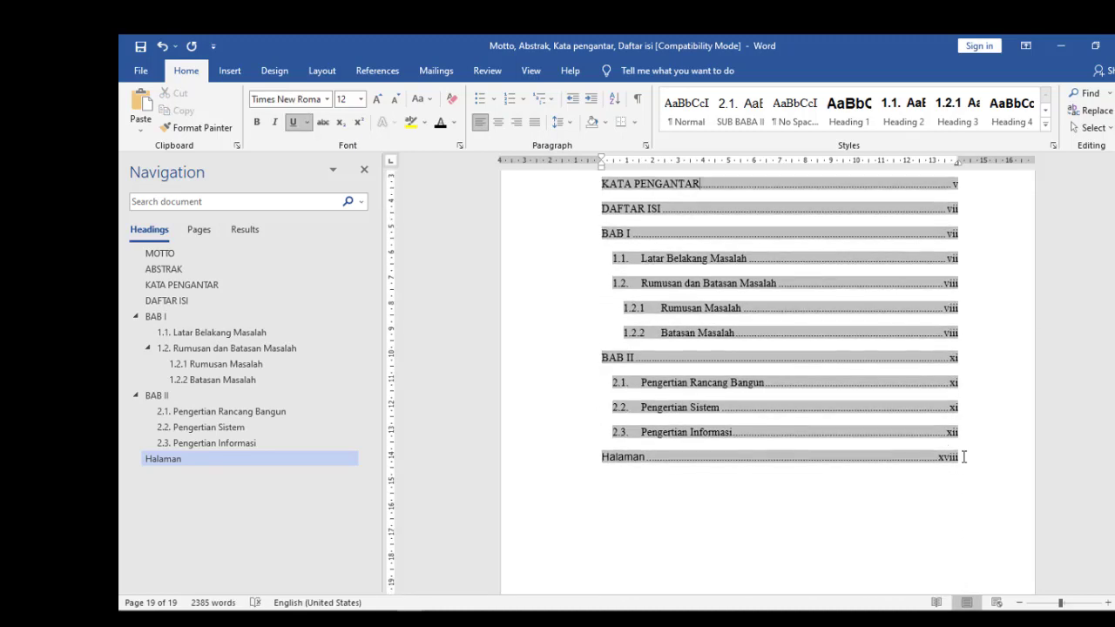
left_click(965, 456)
double_click(819, 494)
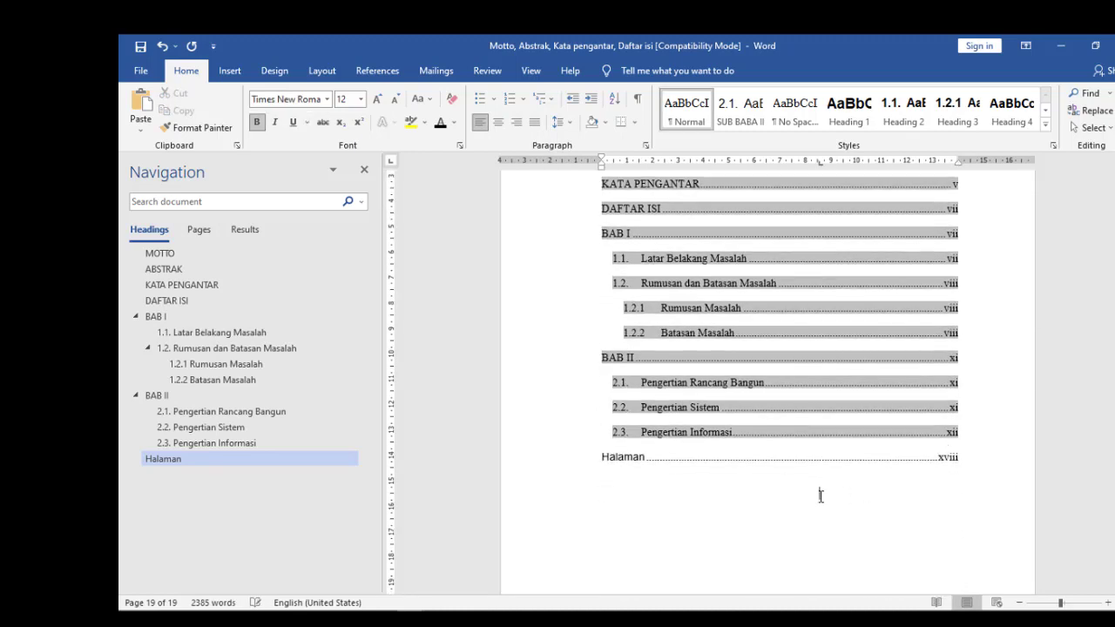
triple_click(804, 493)
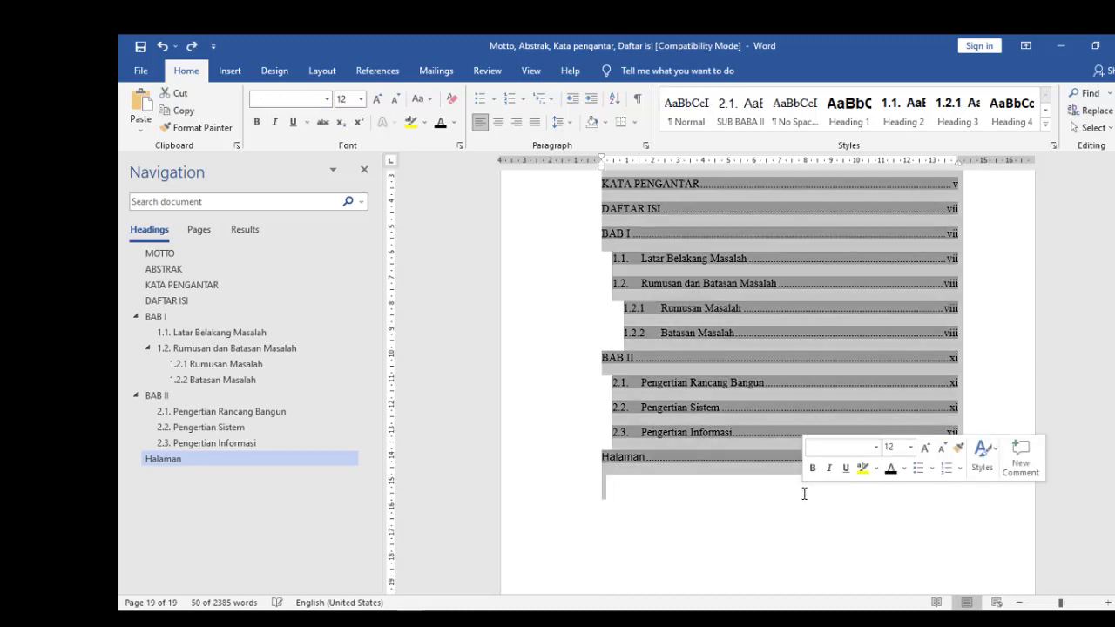
left_click(710, 513)
scroll(692, 518, "up", 2)
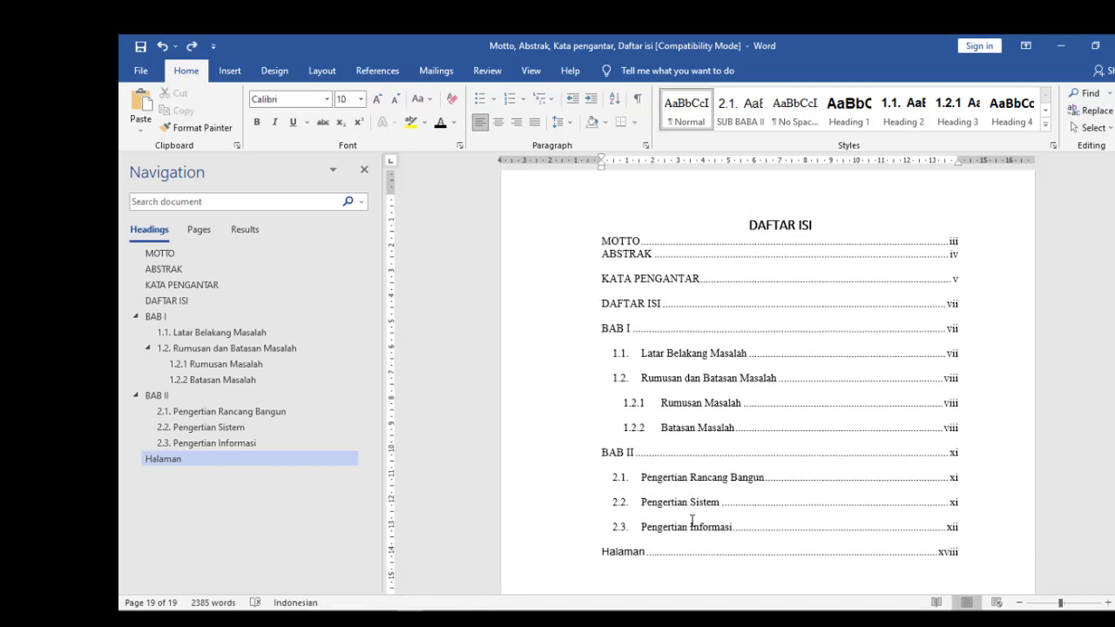
Insert a blank line after the MOTTO entry in the table of contents to separate it from ABSTRAK.
left_click(990, 241)
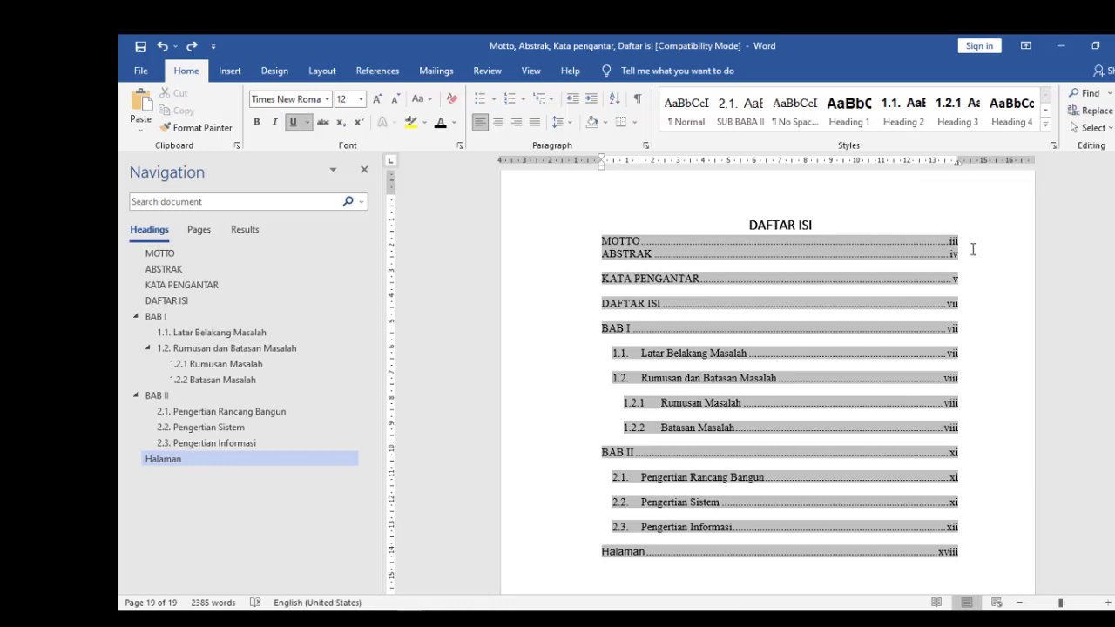
key("Return")
double_click(700, 577)
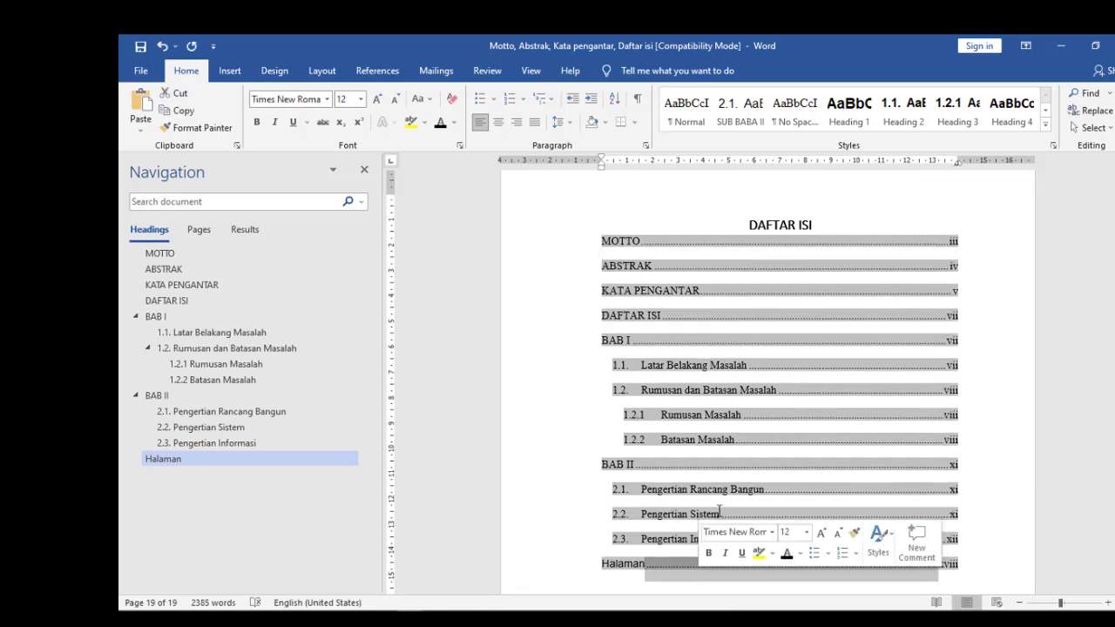
scroll(697, 501, "down", 3)
left_click(685, 509)
scroll(677, 515, "up", 3)
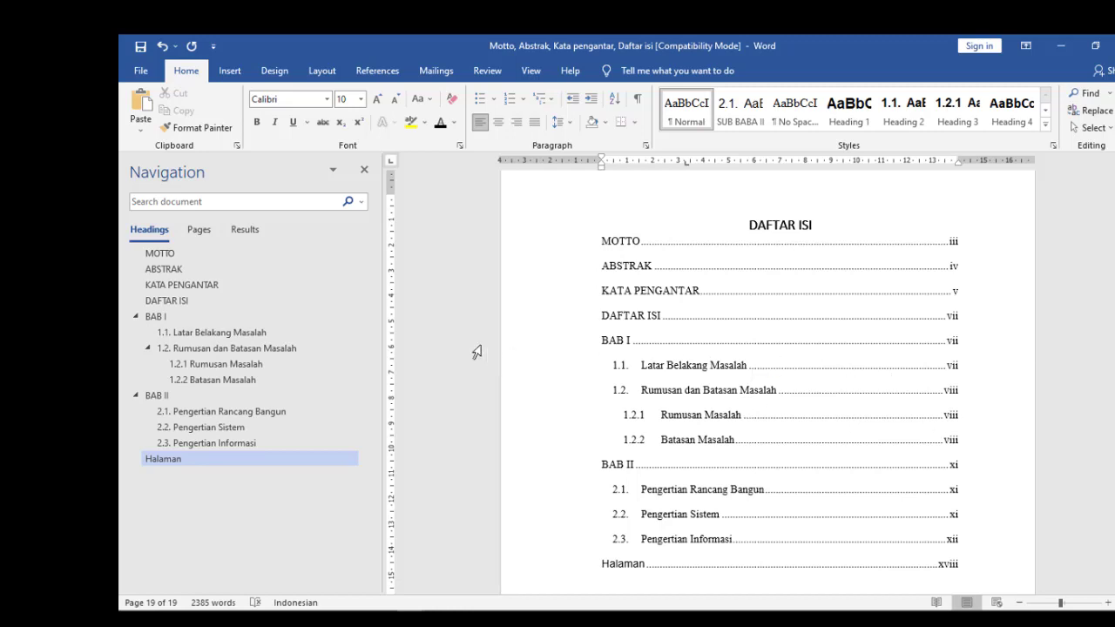
Check the heading navigation by jumping to ABSTRAK, BAB I, Latar Belakang Masalah, Rumusan dan Batasan Masalah and Batasan Masalah.
left_click(180, 272)
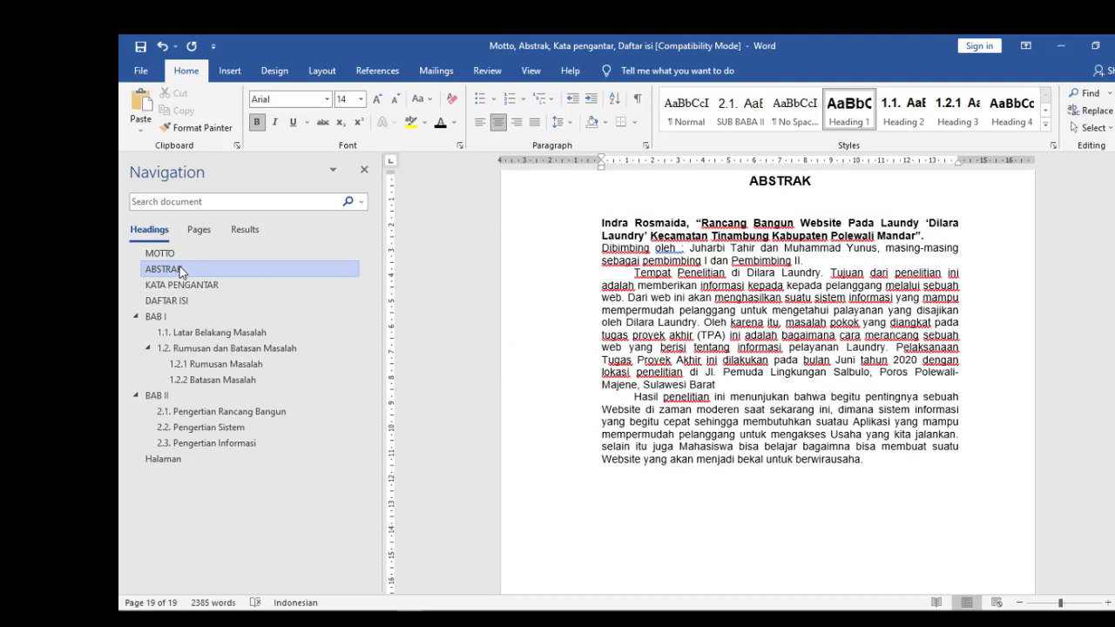
left_click(156, 317)
left_click(203, 332)
left_click(224, 350)
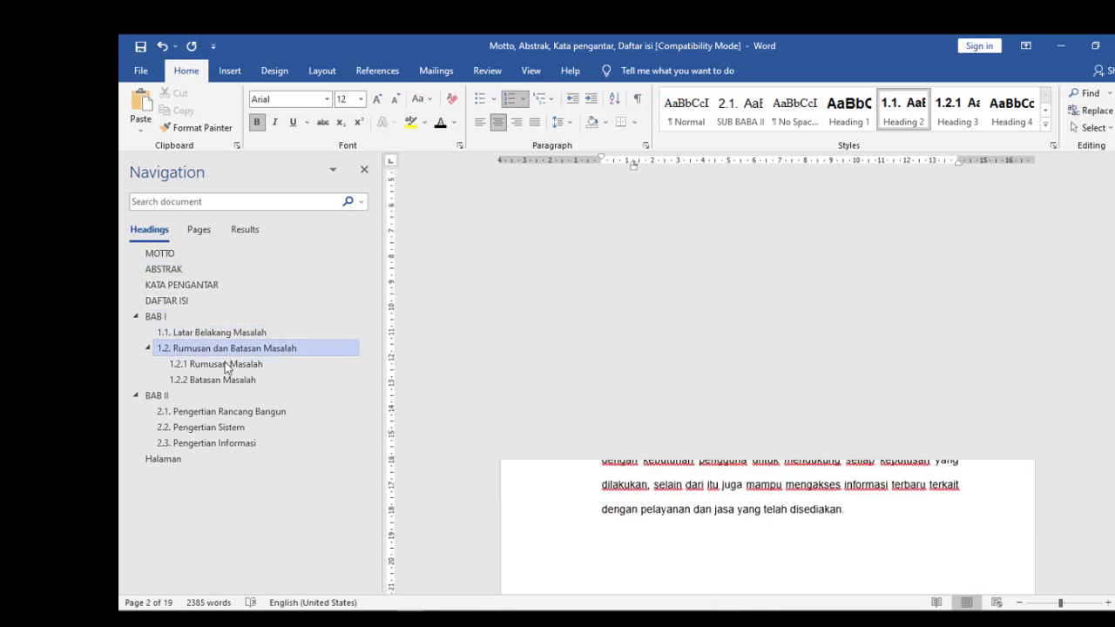
left_click(224, 379)
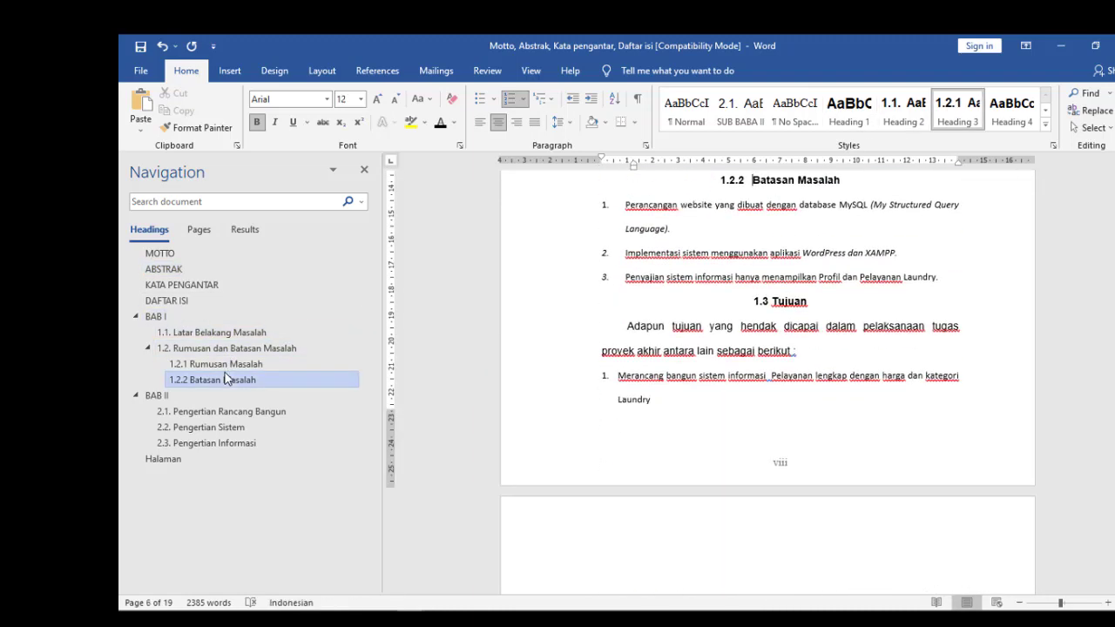